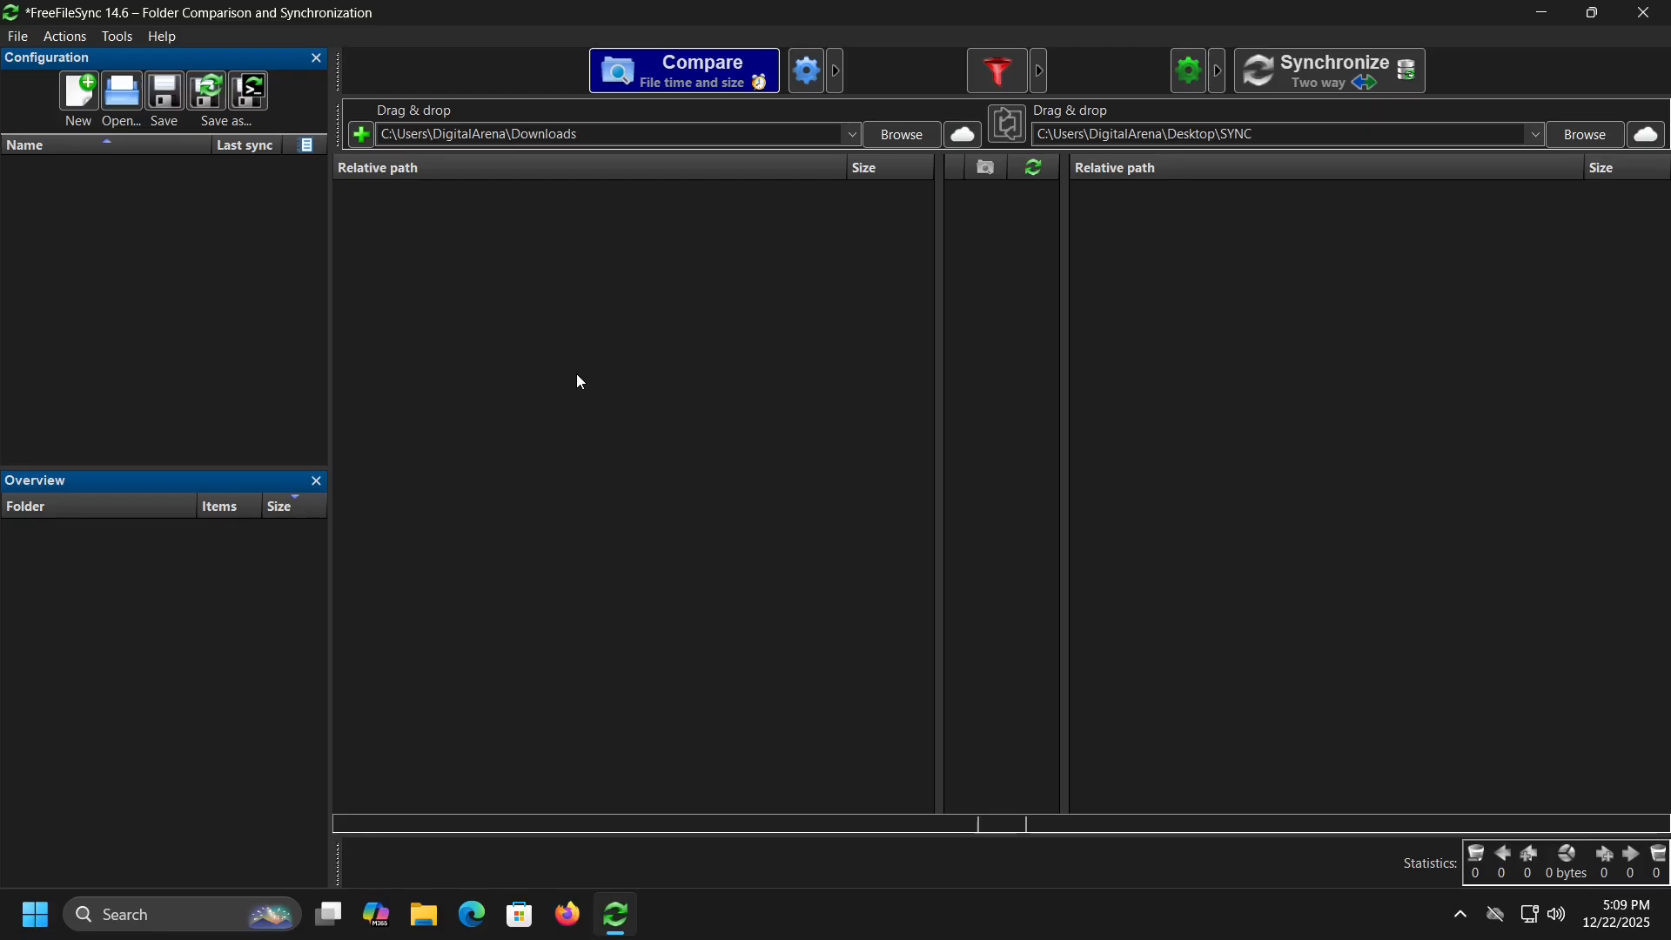
Compare the Downloads folder with the desktop SYNC folder and start the two-way synchronization.
click(661, 83)
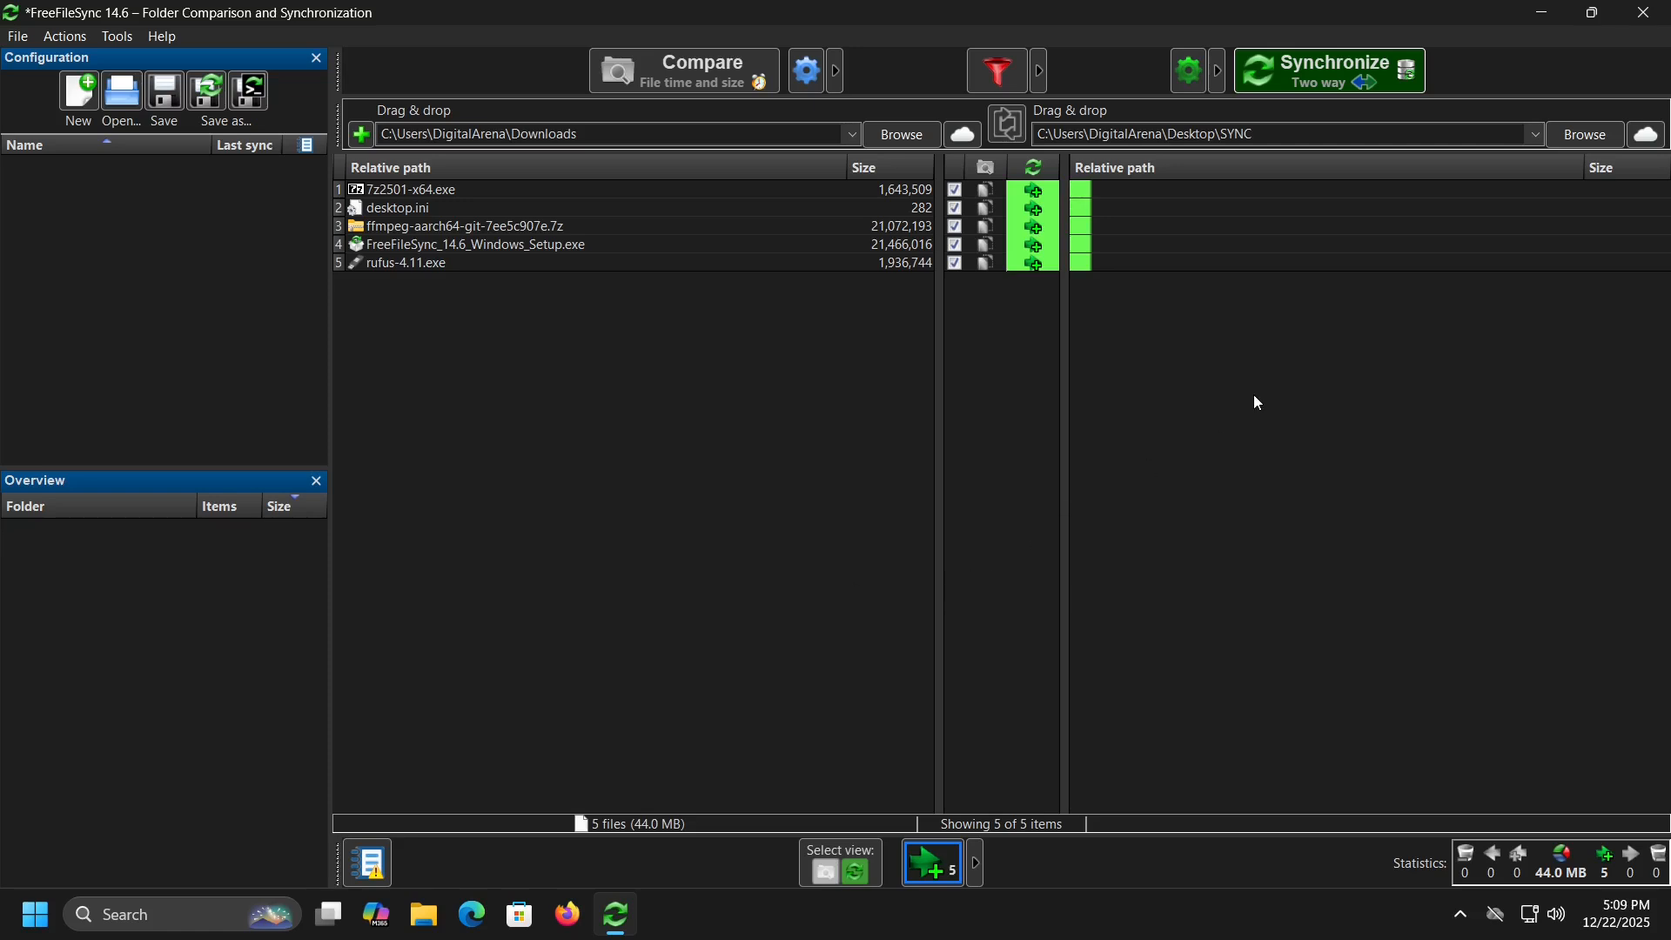
click(1309, 67)
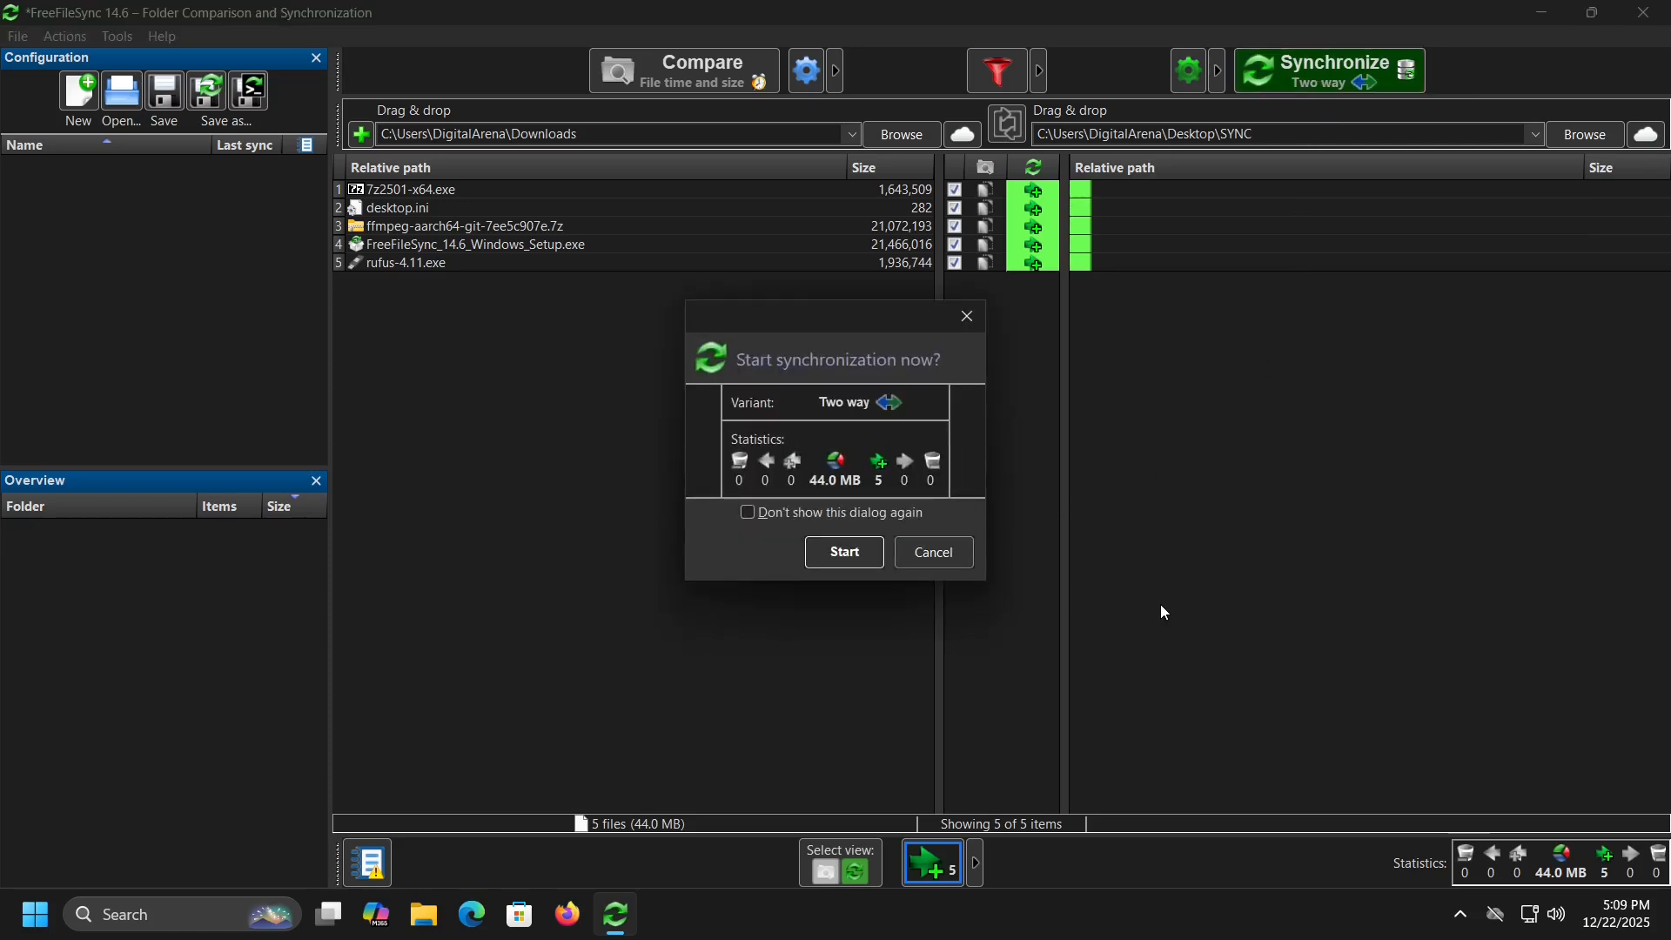
click(847, 555)
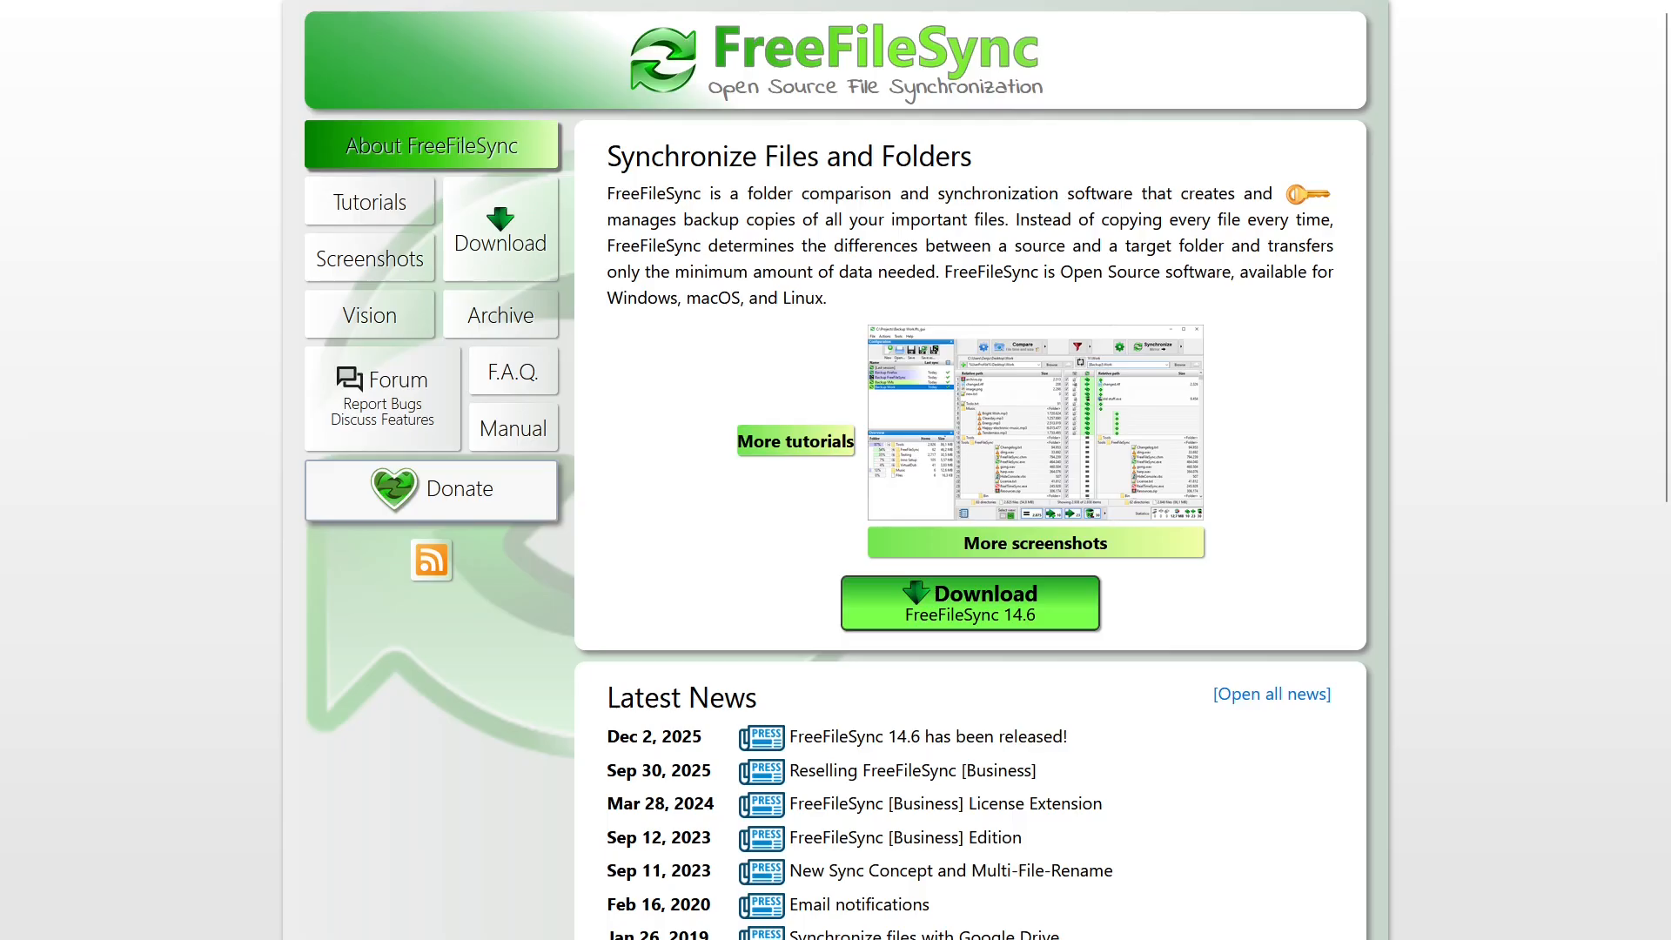
Download the Windows version of FreeFileSync 14.6 from the FreeFileSync website.
click(970, 602)
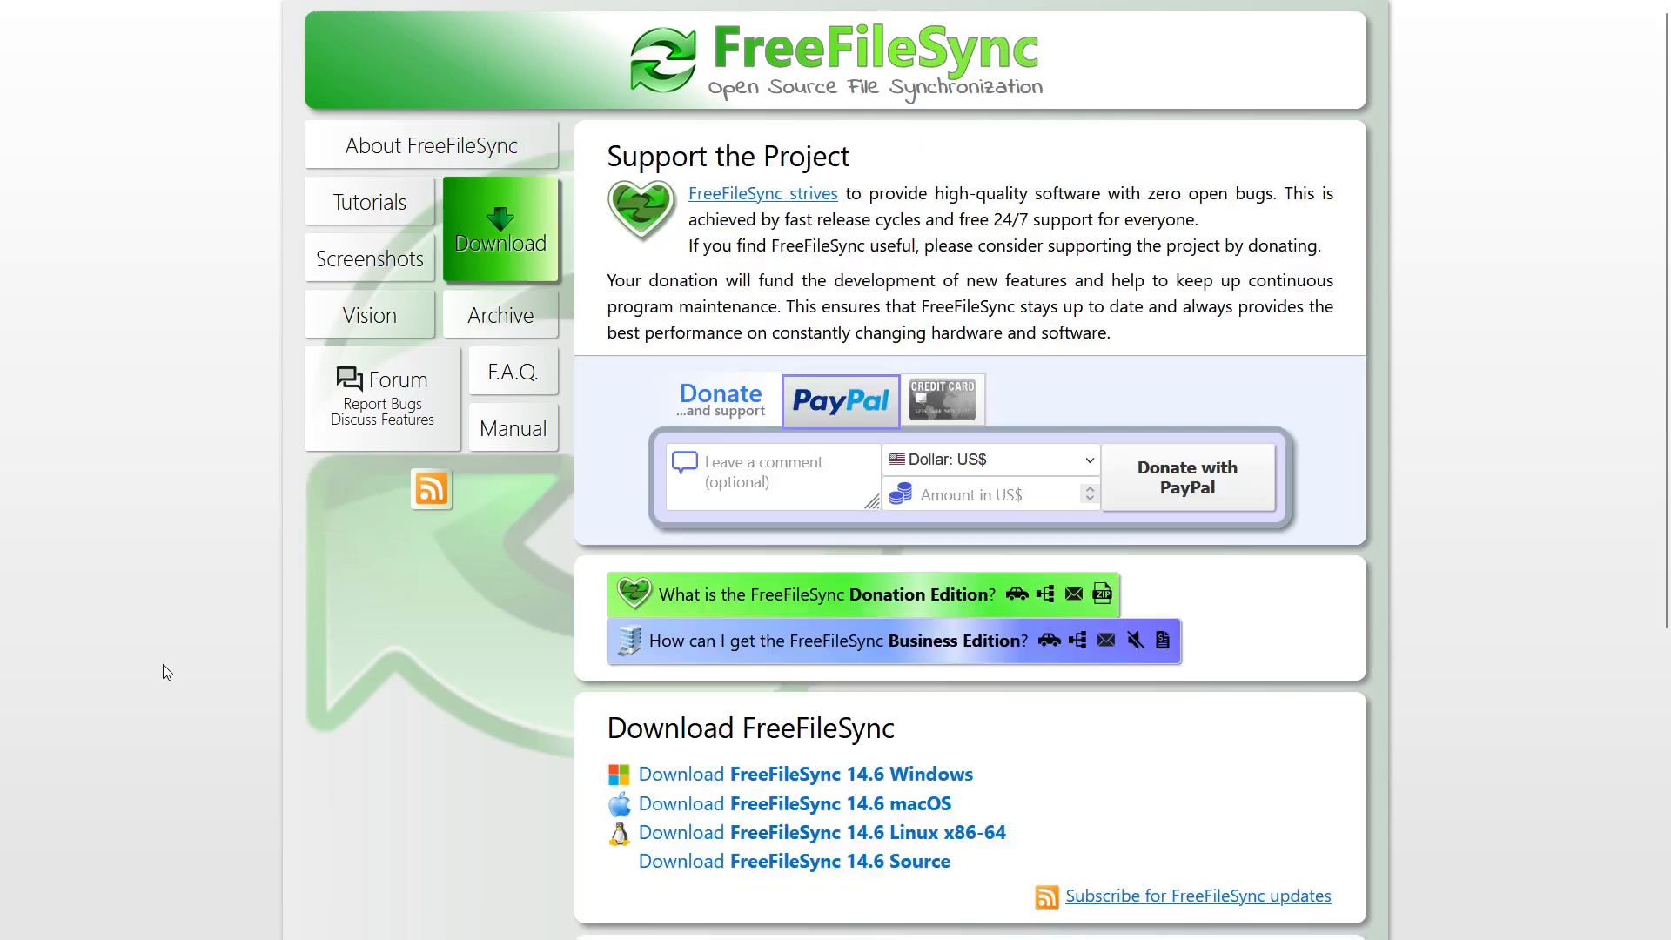
scroll(163, 665, down, 5)
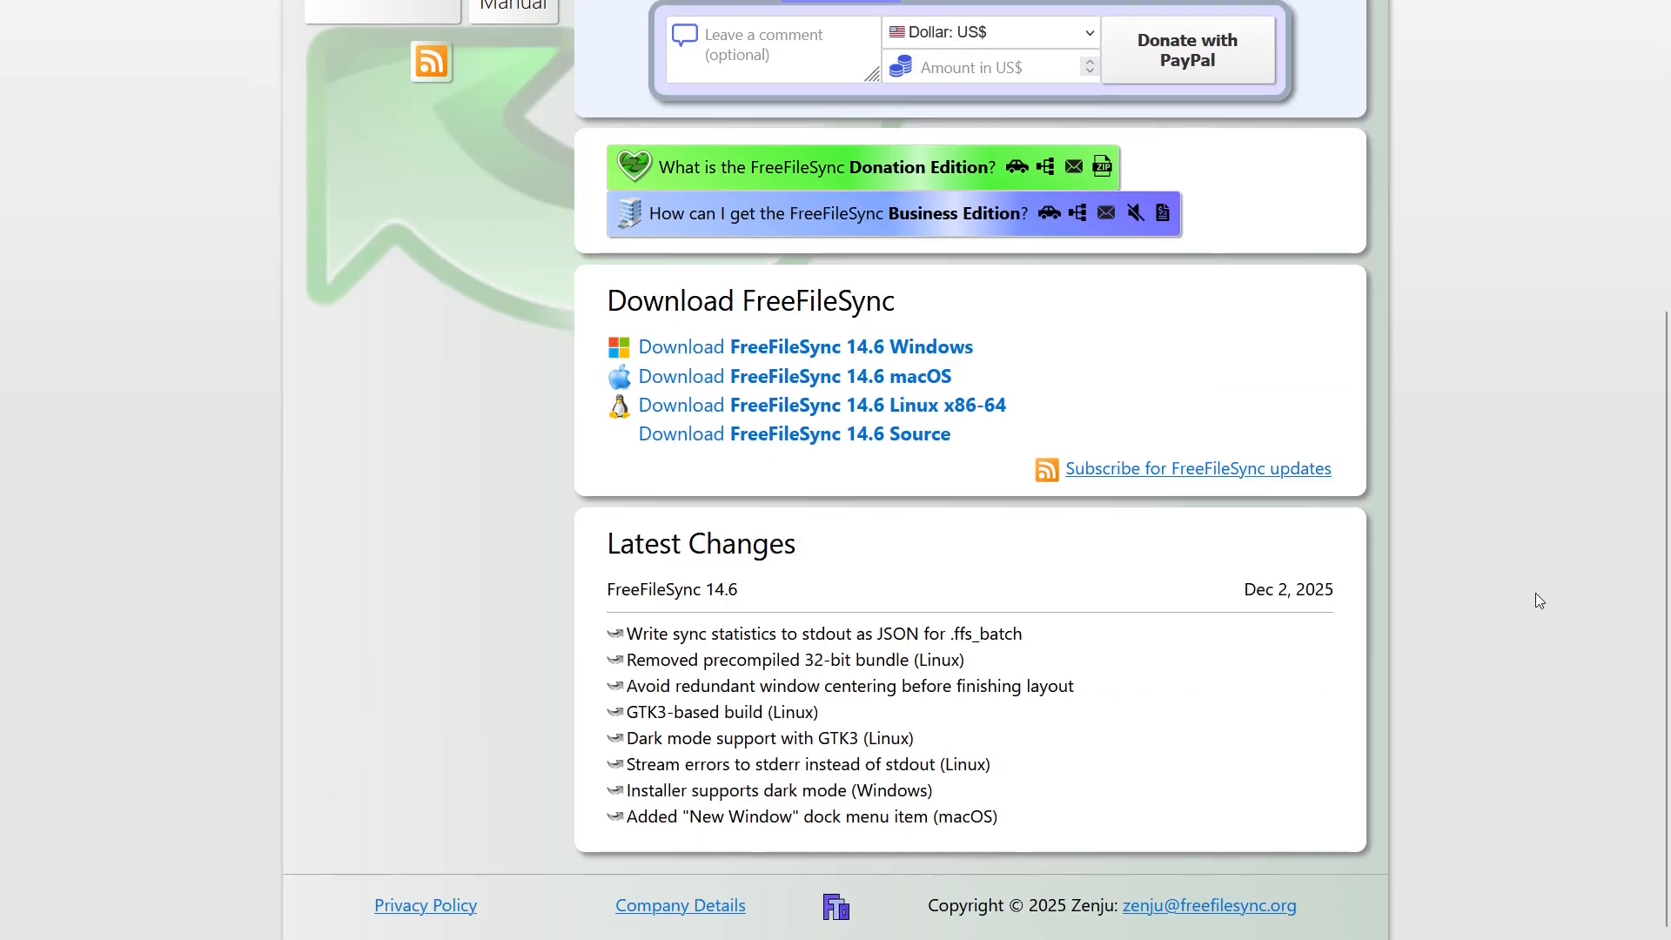
click(947, 347)
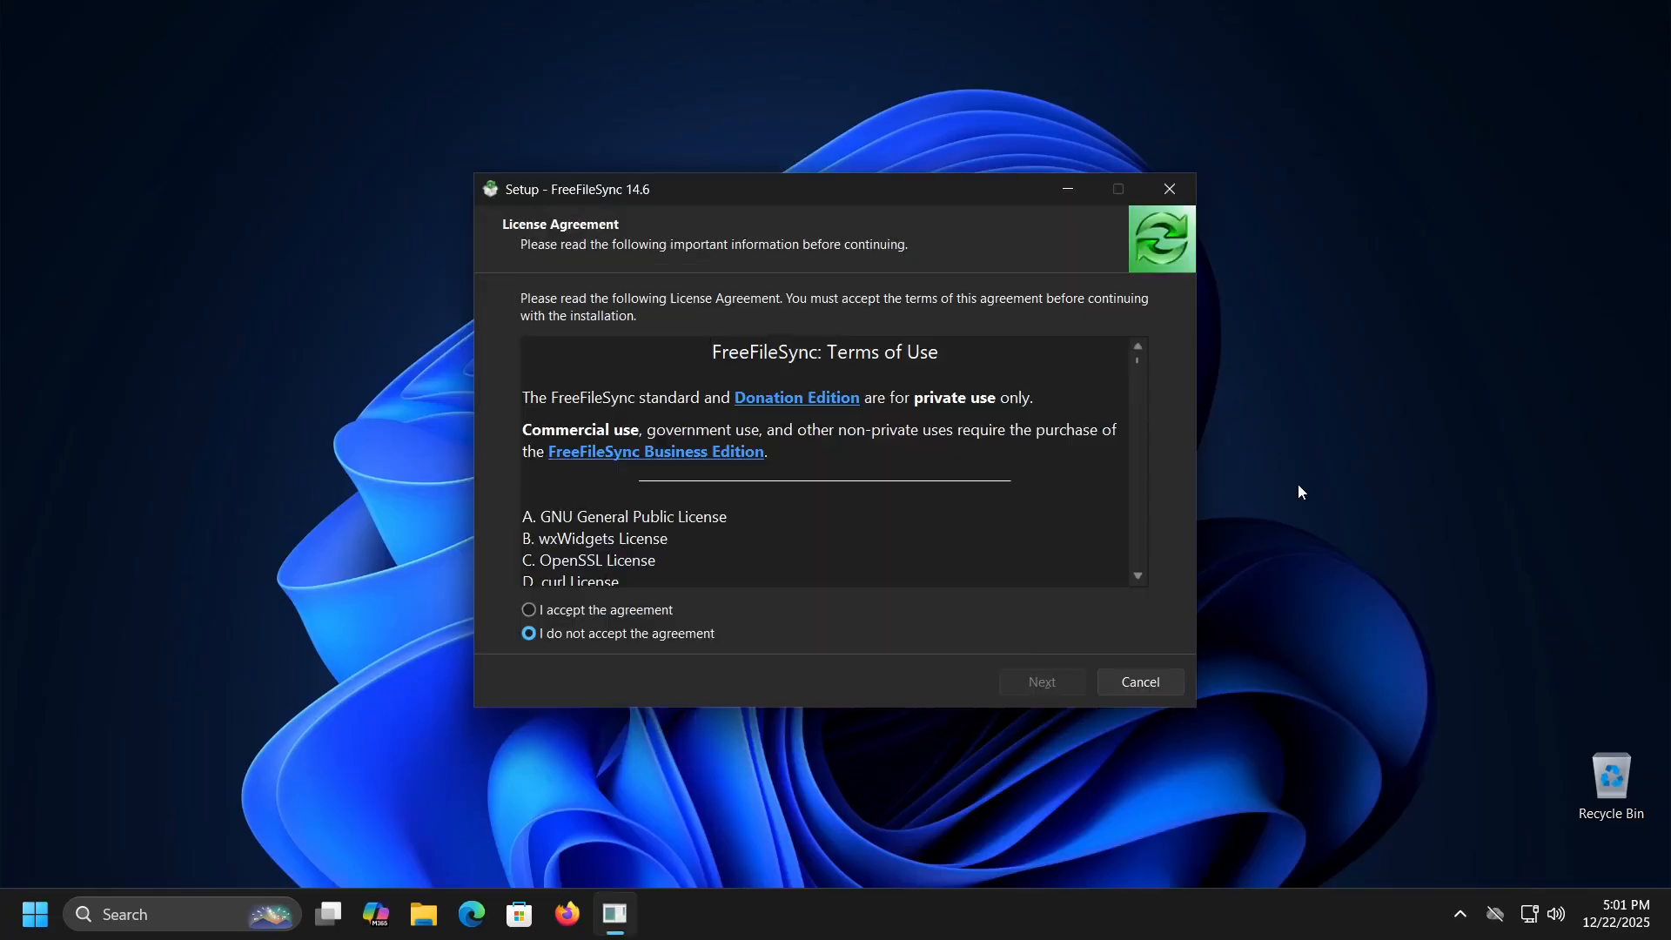
Accept the license agreement in the FreeFileSync 14.6 setup and continue with the installation.
key(alt+a)
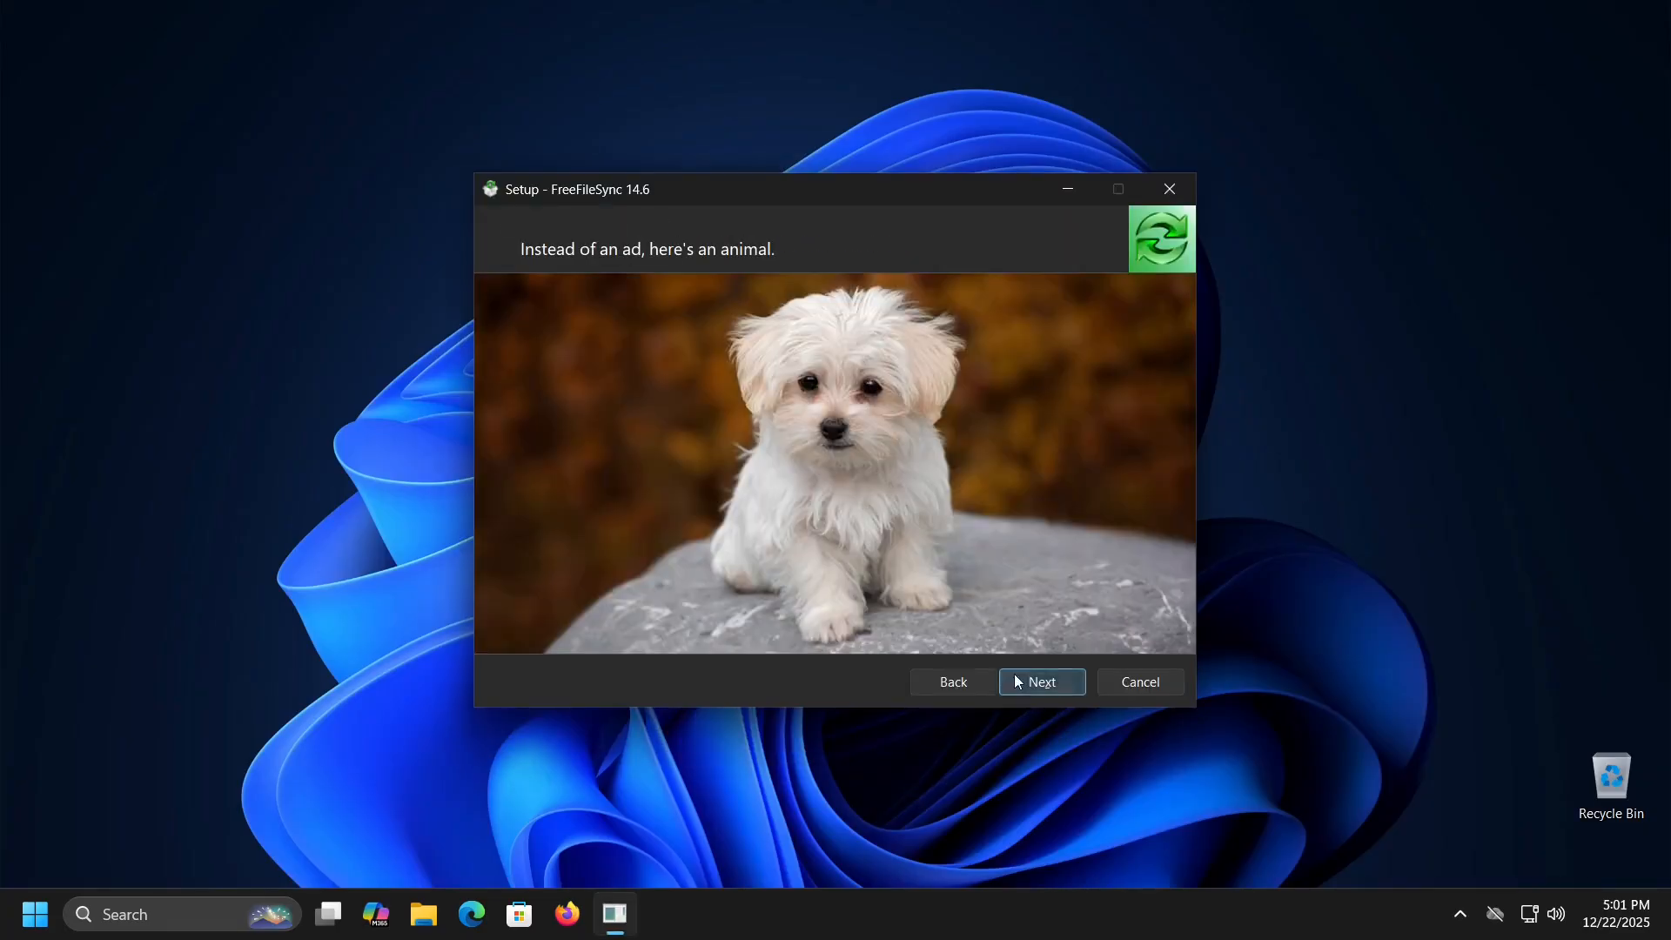
click(1015, 674)
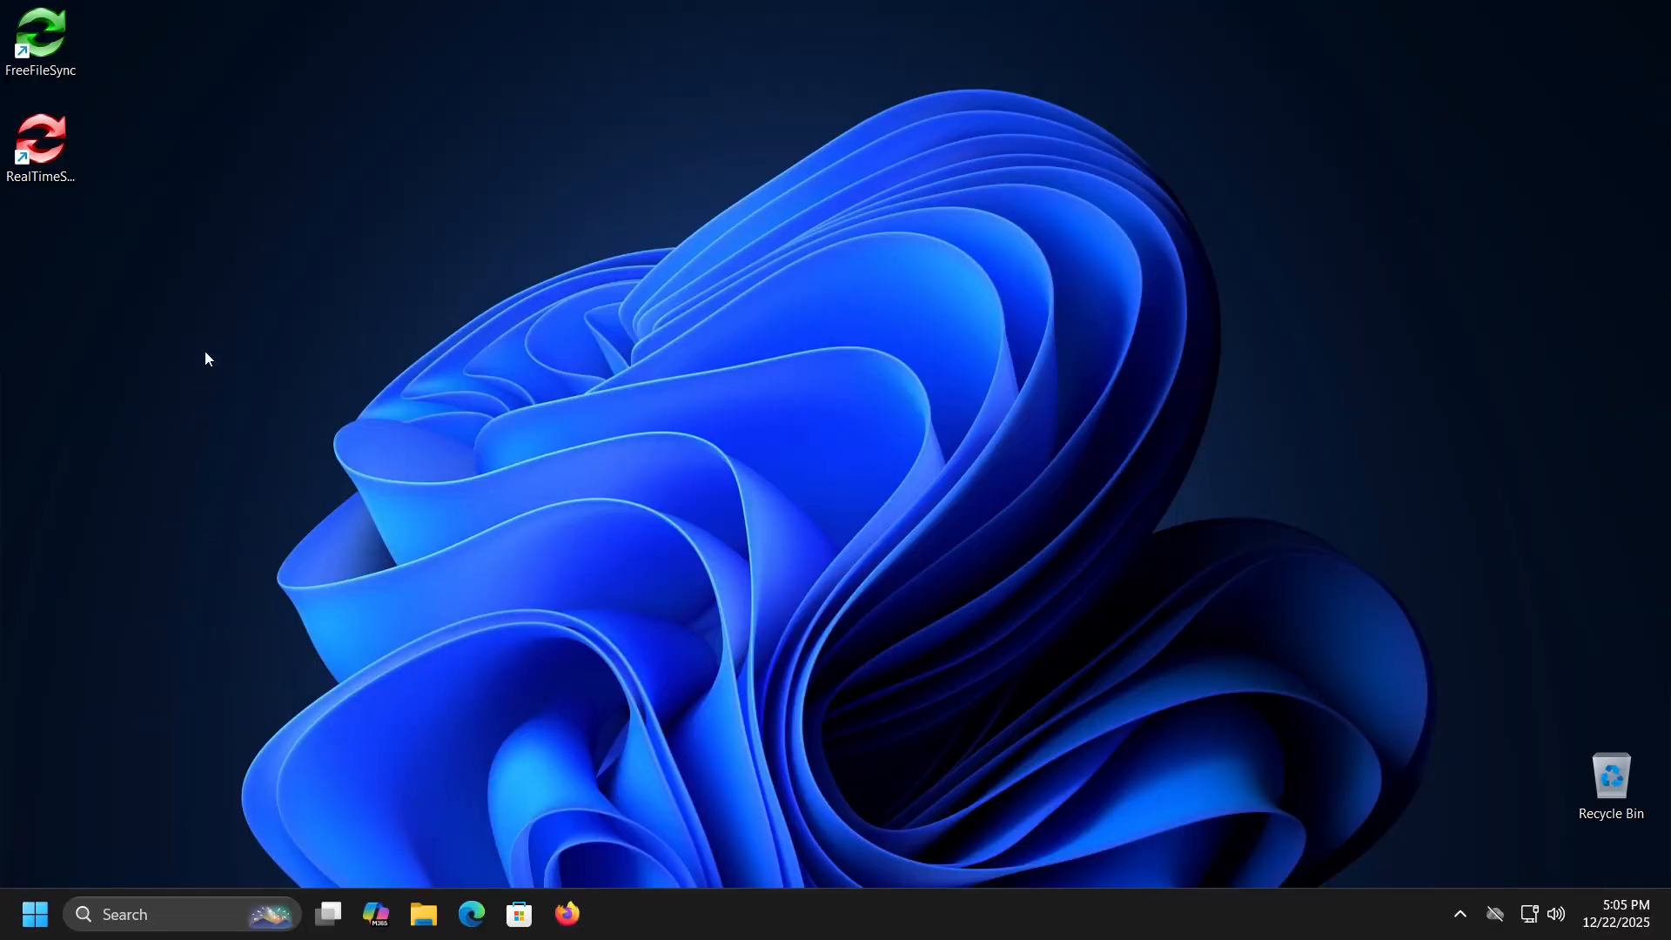
Open FreeFileSync from the desktop and choose Downloads as the first folder of the pair.
double_click(40, 50)
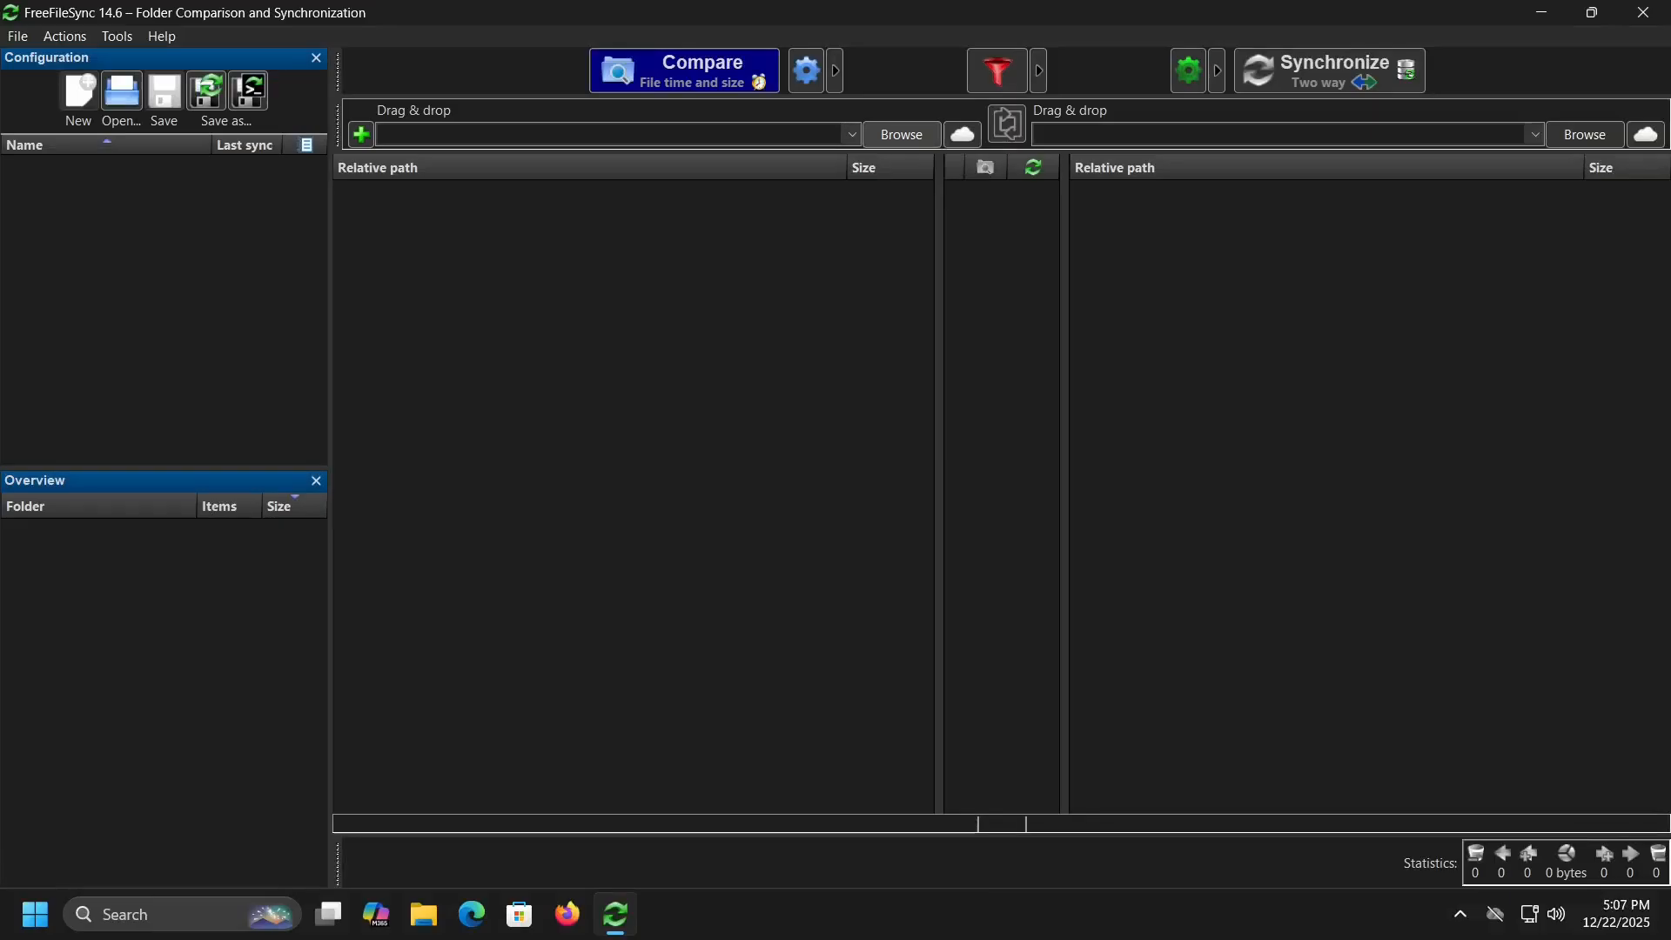
click(900, 134)
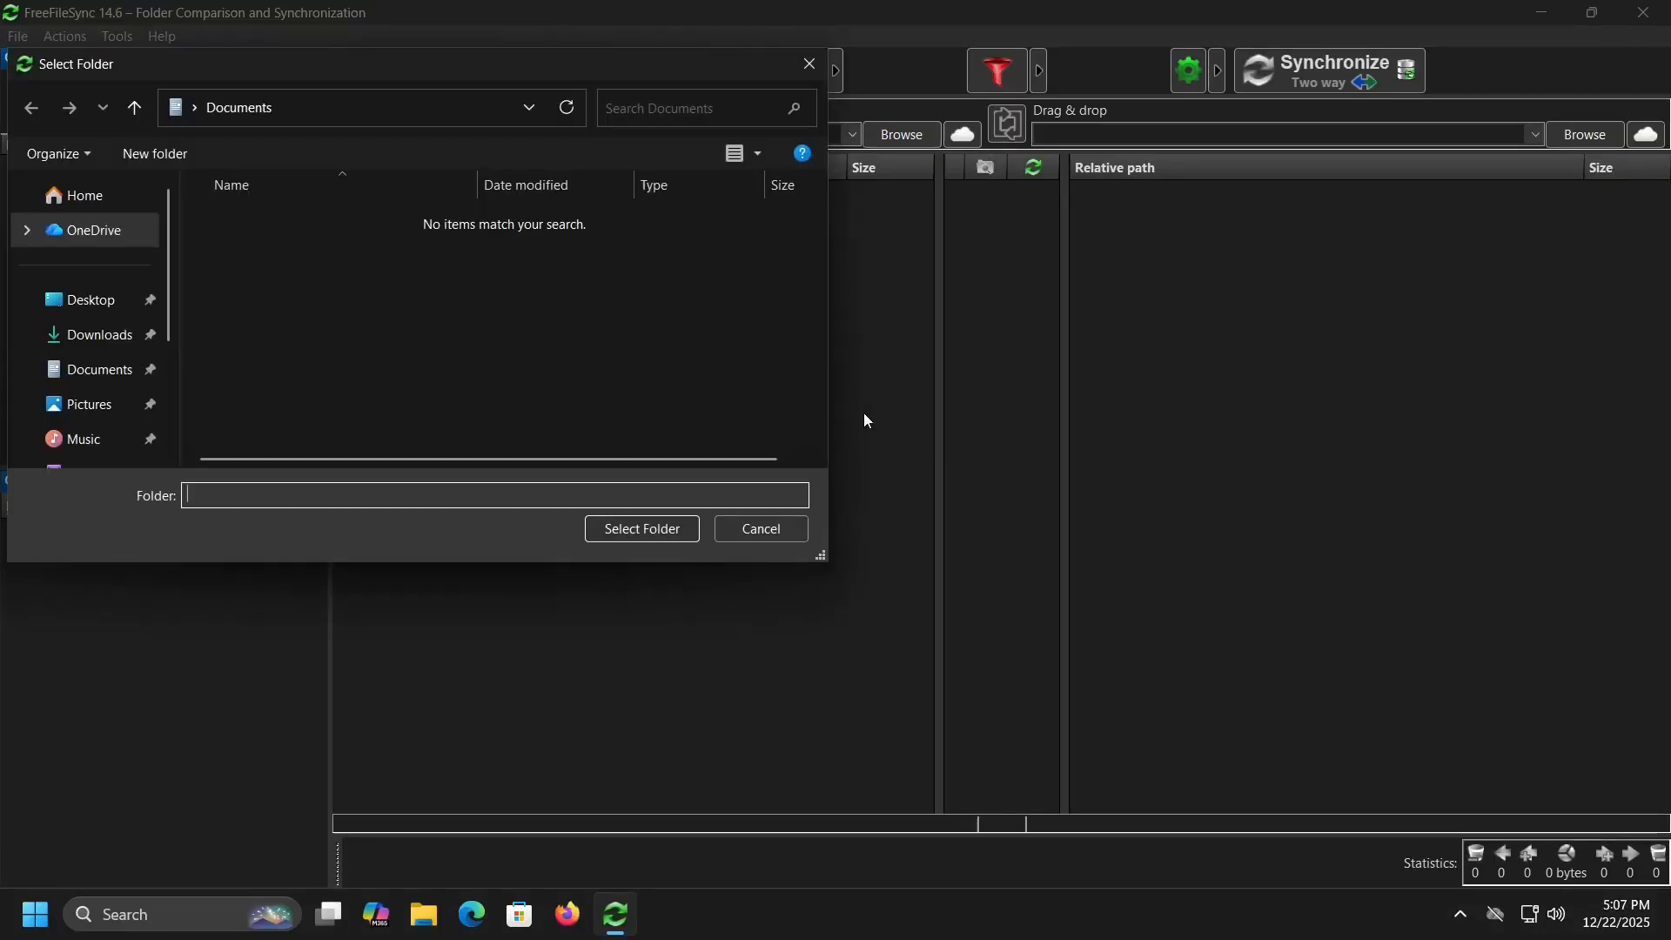
click(104, 346)
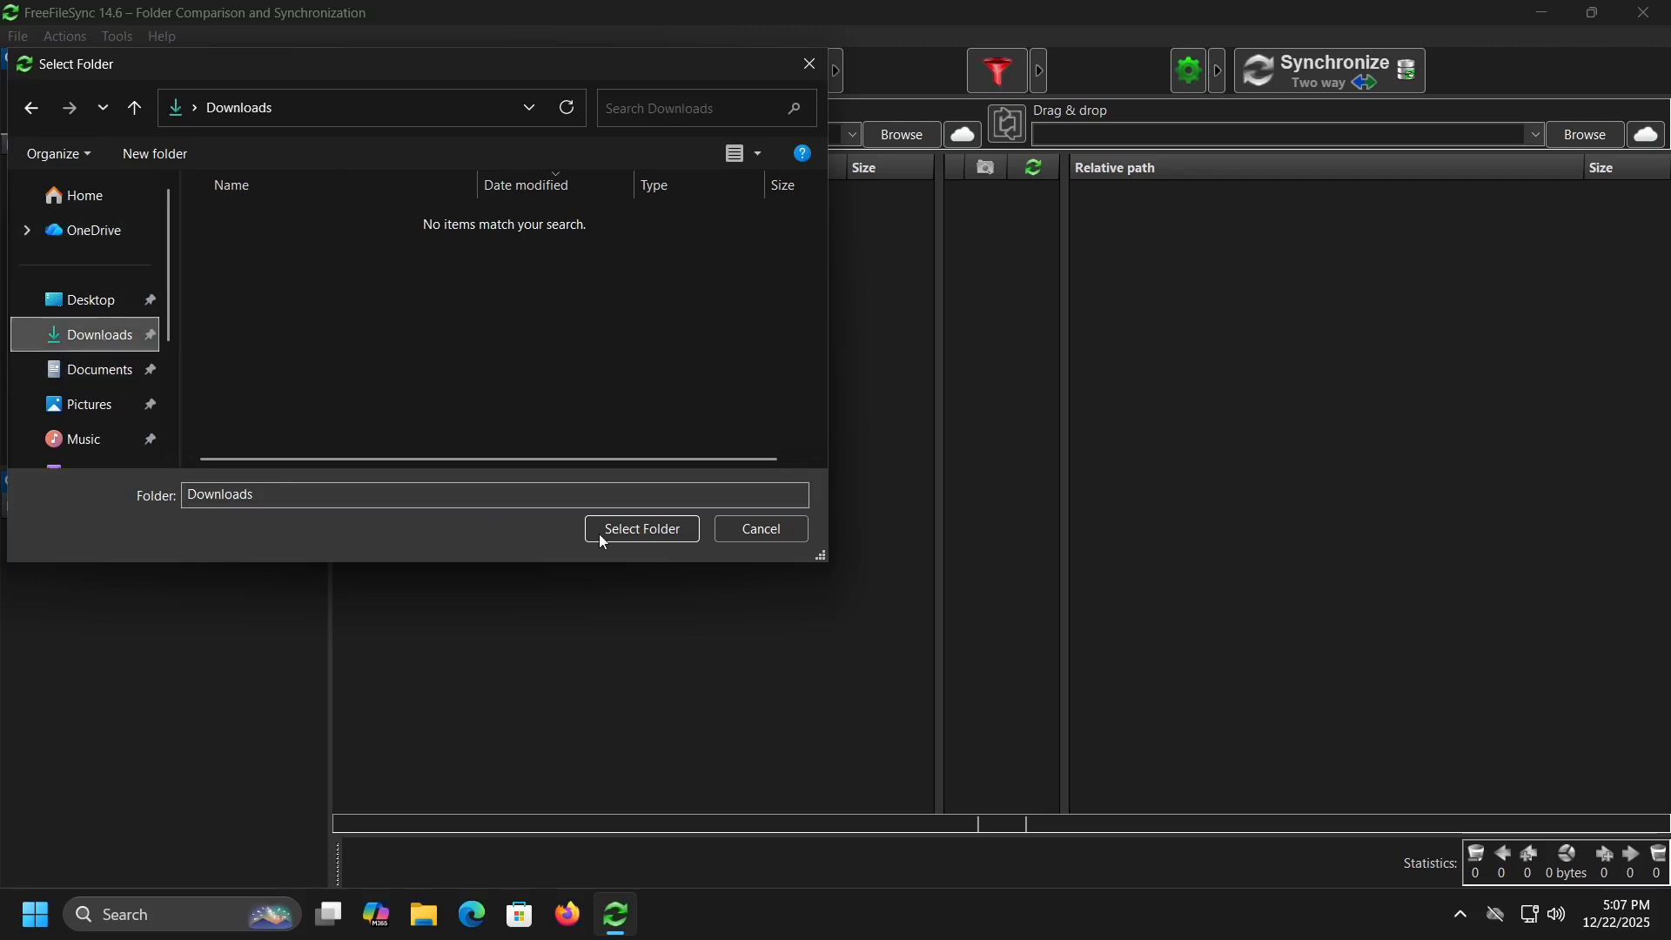
click(622, 527)
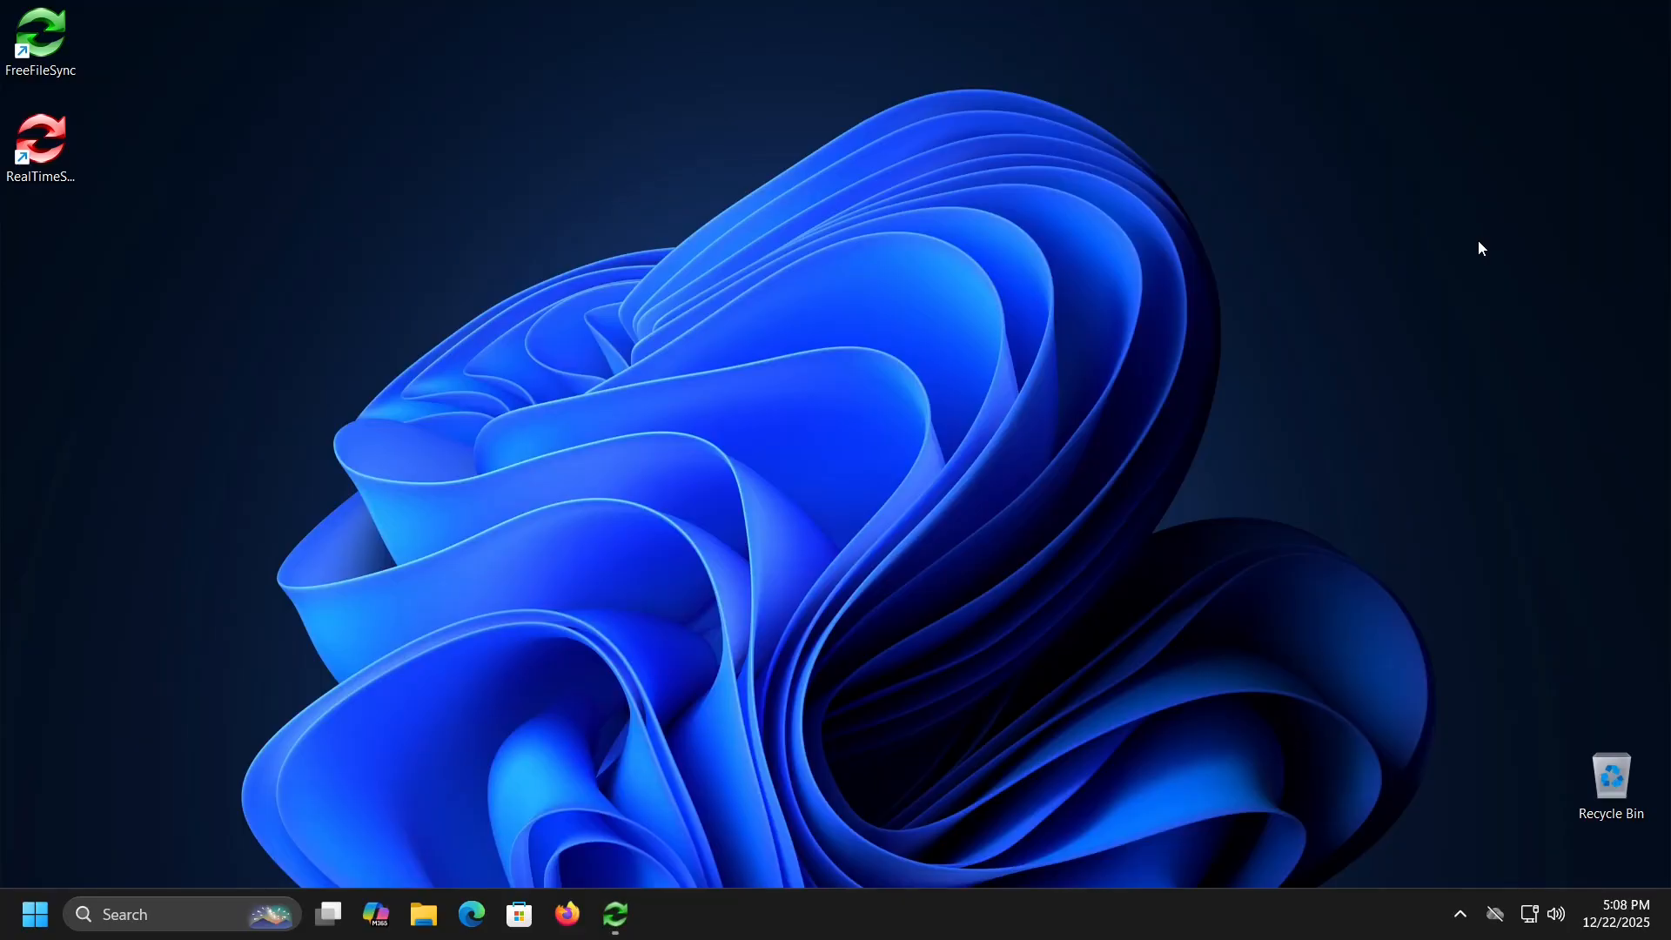
Create a new folder named SYNC on the desktop.
right_click(1478, 242)
mouse_move(1336, 378)
click(1187, 388)
text(SYNC)
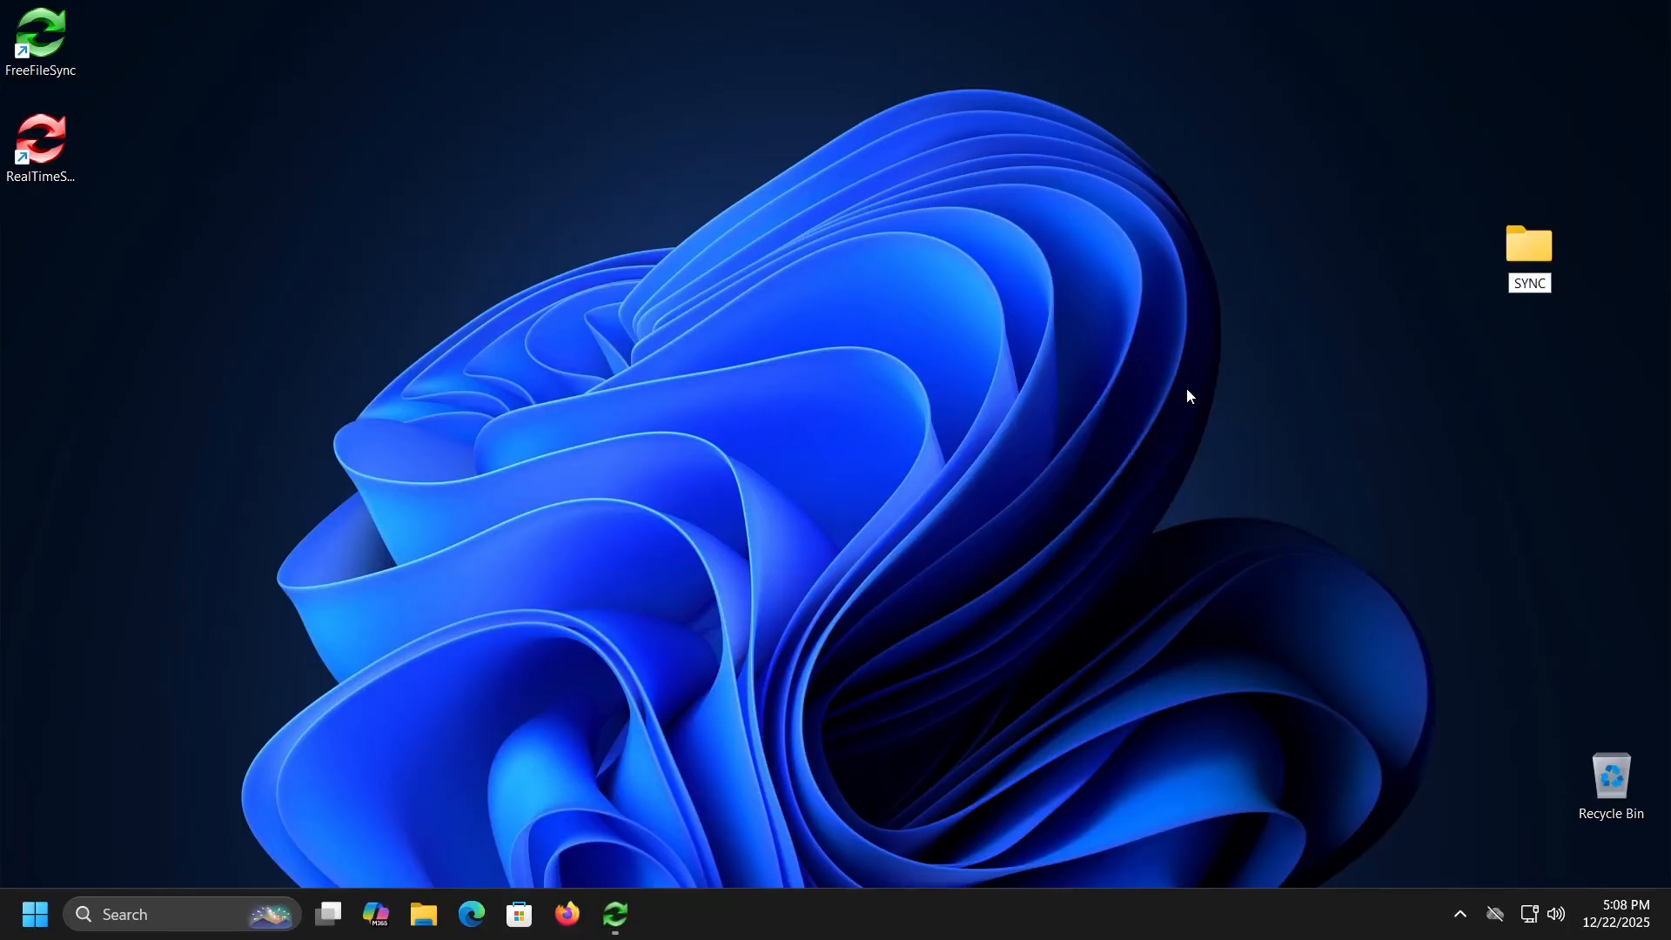
key(Return)
Set the desktop SYNC folder as the second folder of the pair in FreeFileSync and maximize its window.
drag(1529, 248, 1192, 174)
click(615, 914)
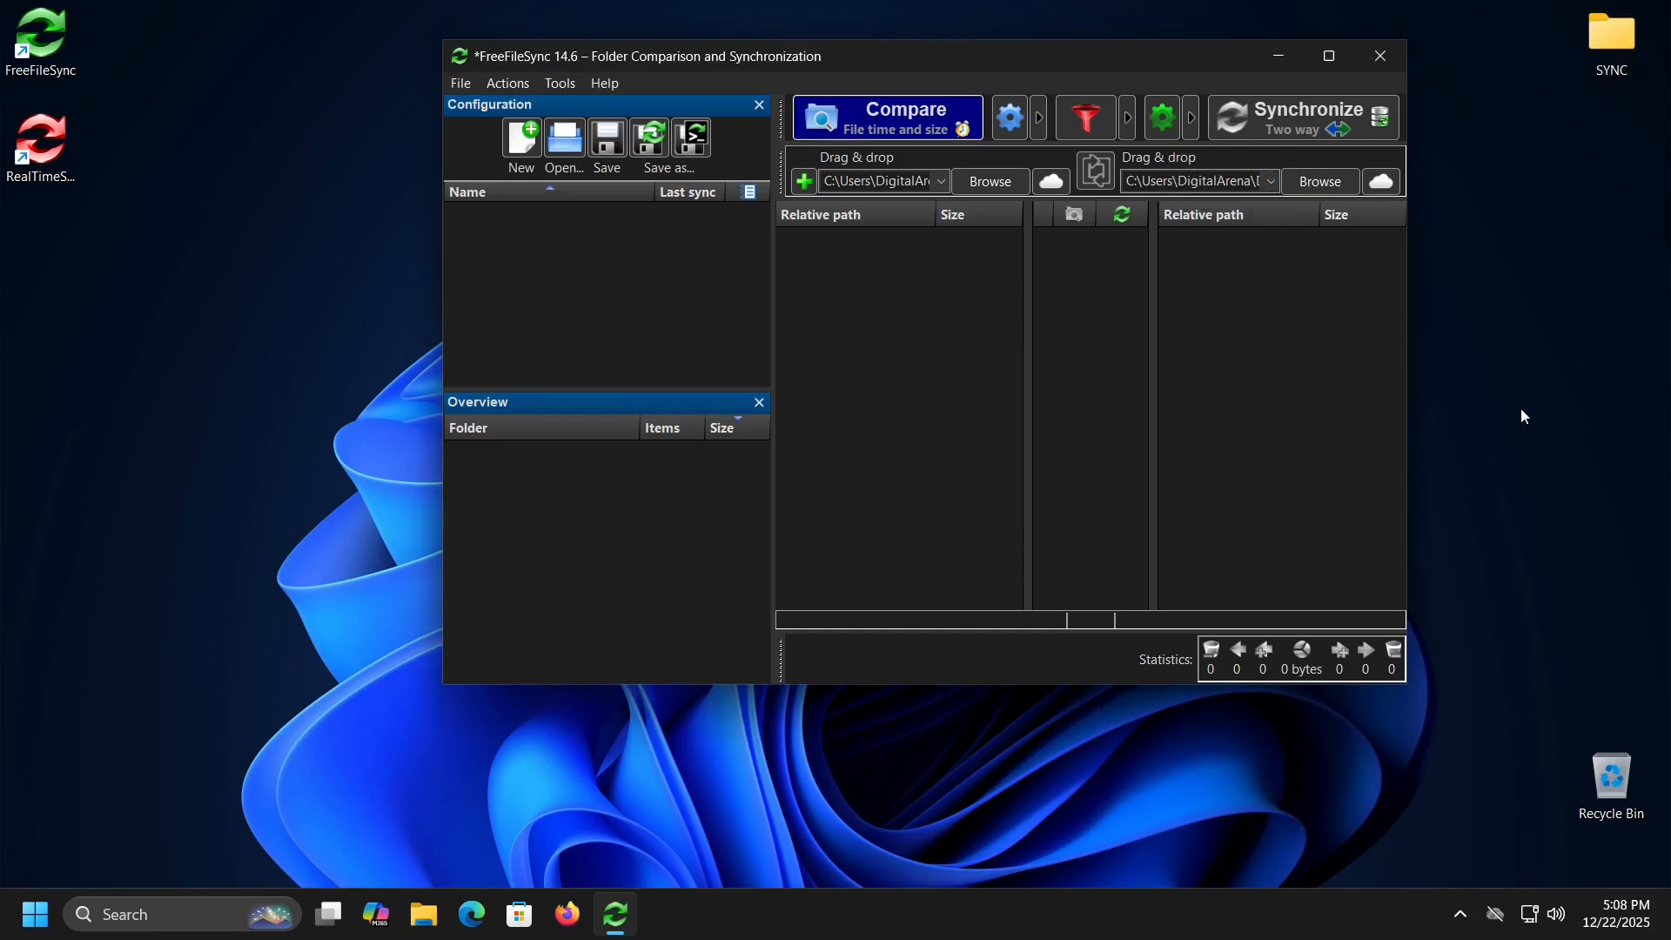
click(1329, 55)
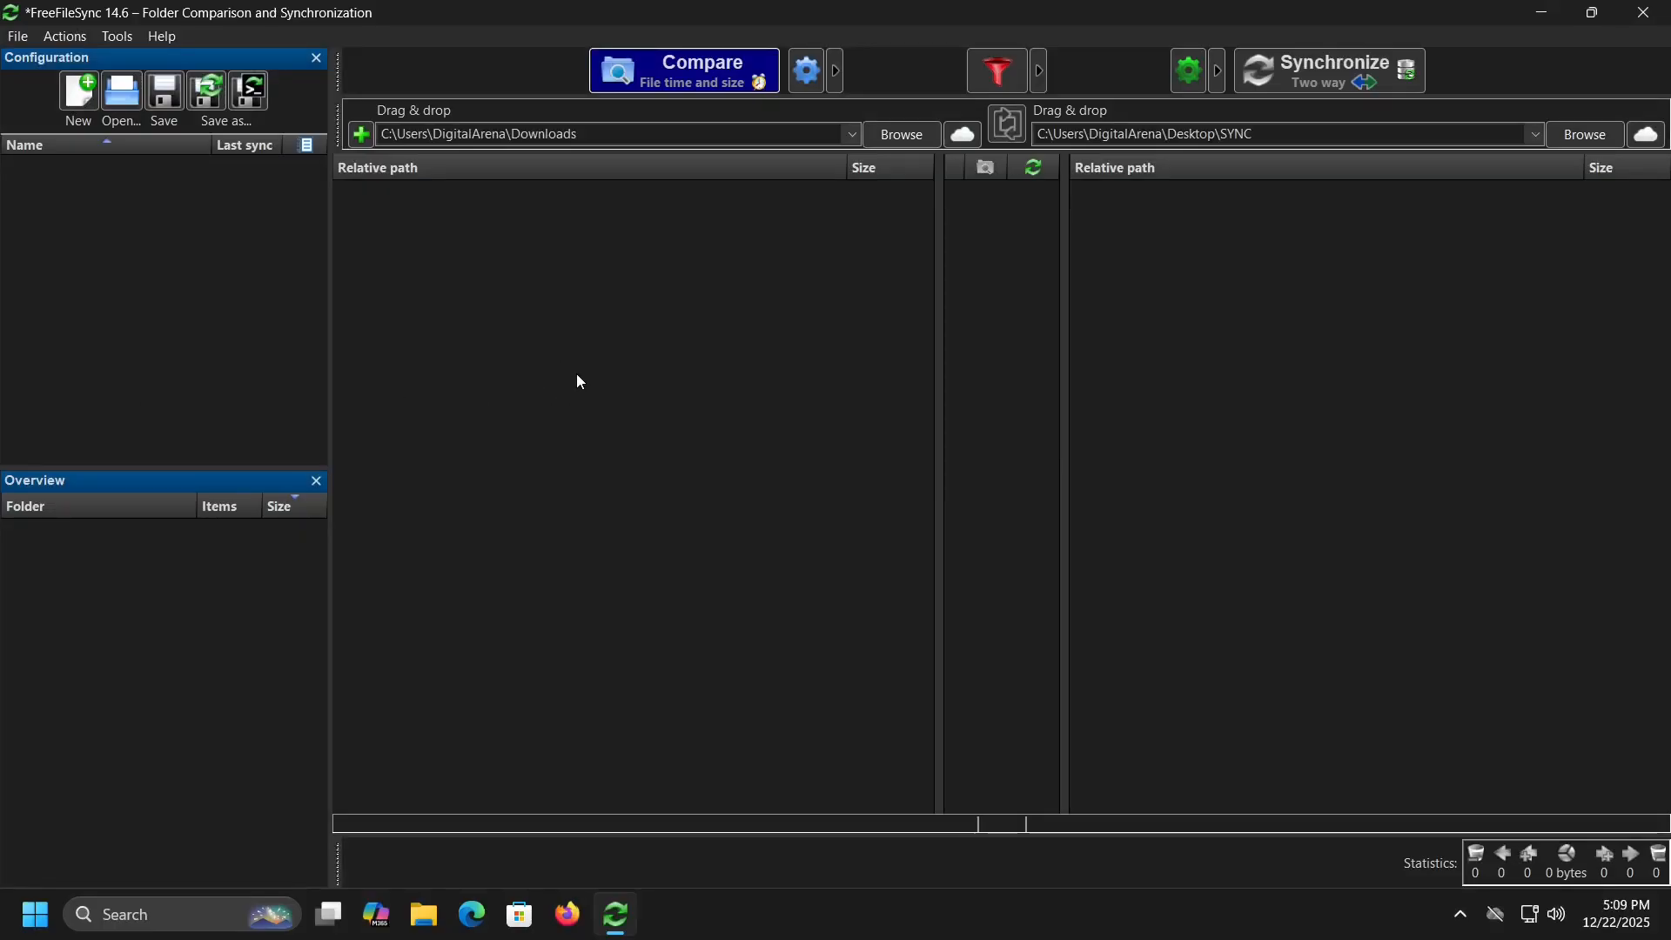
Compare the Downloads and SYNC folders, run the two-way synchronization, and close the progress report.
click(665, 77)
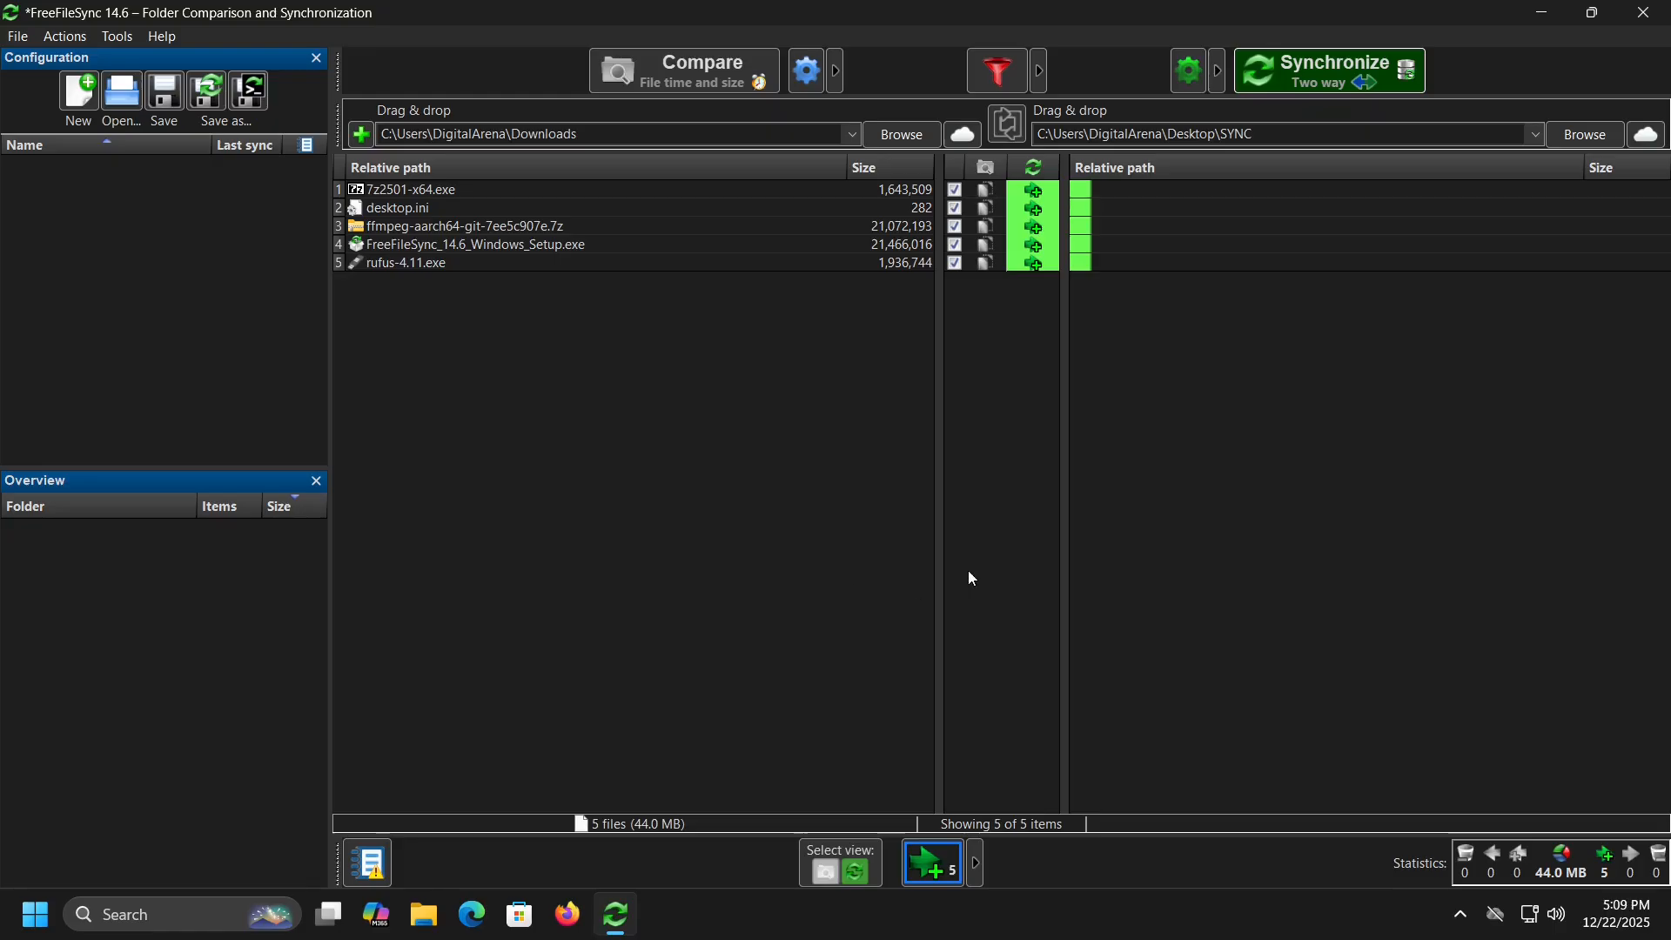
click(1309, 66)
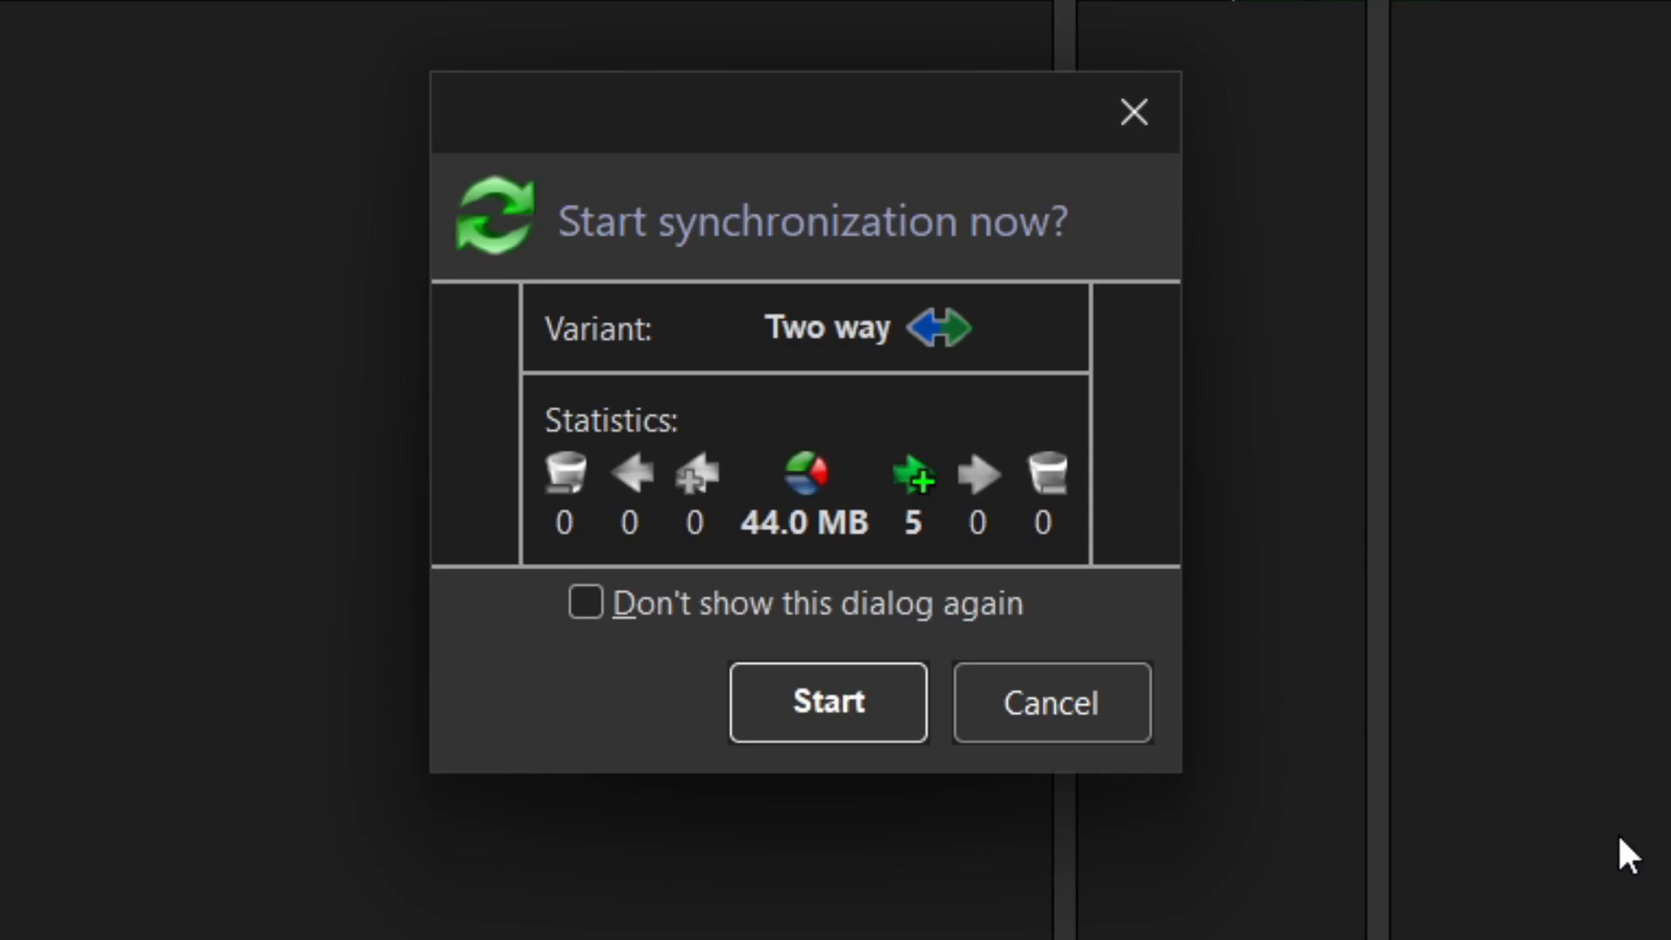
click(831, 722)
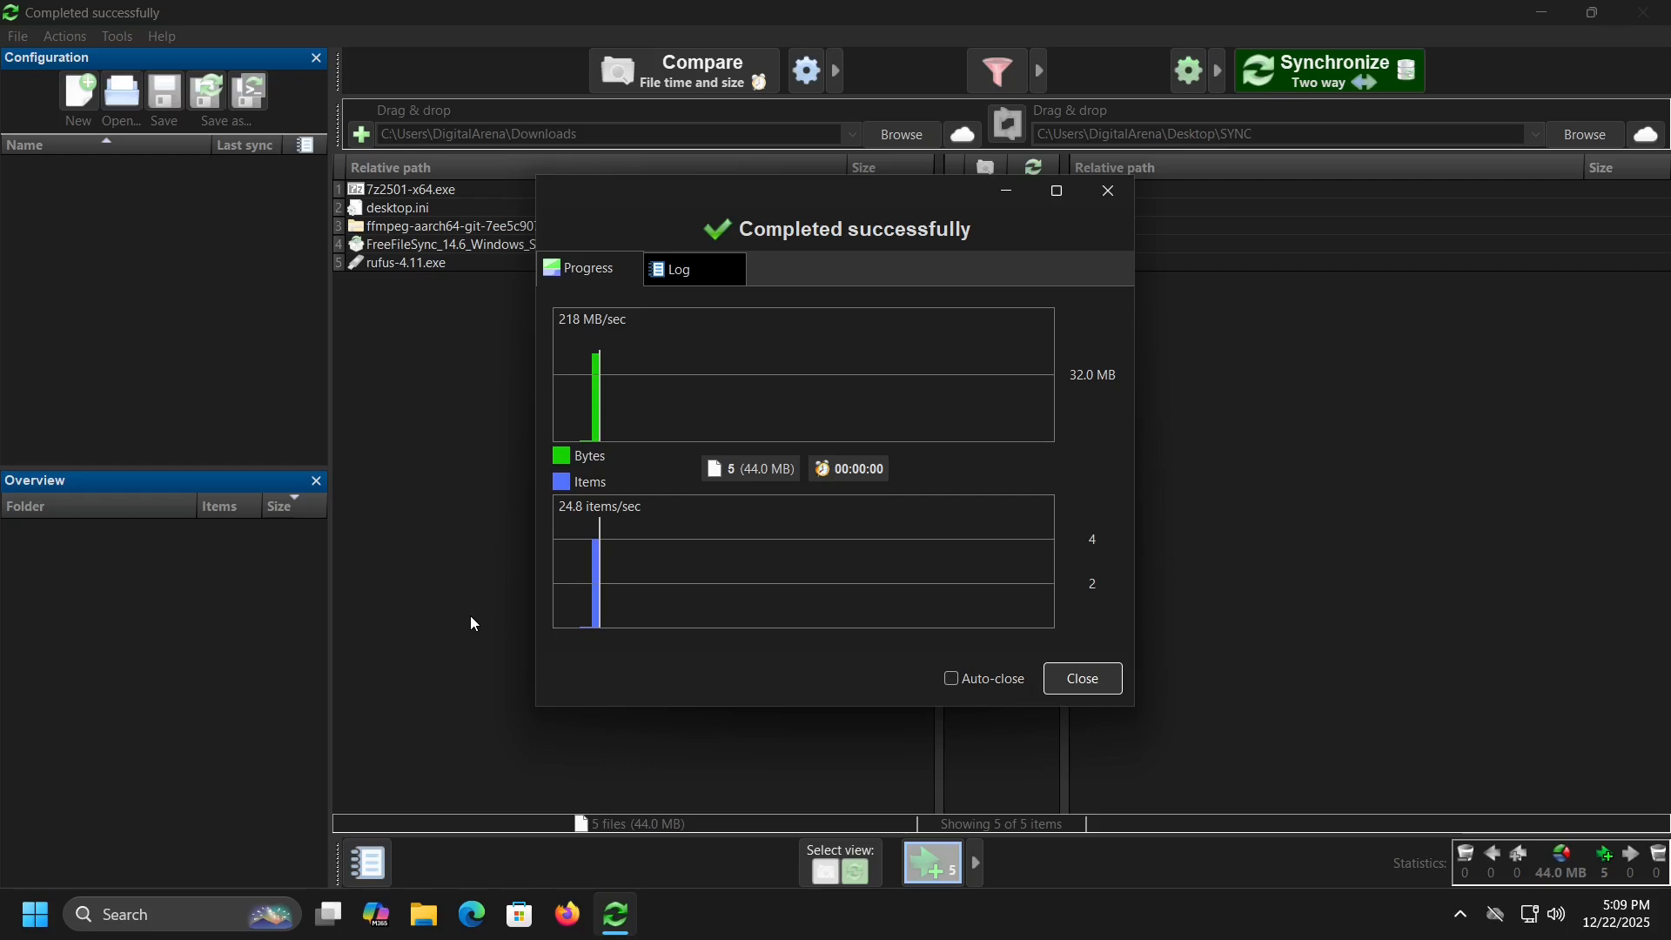
click(1083, 678)
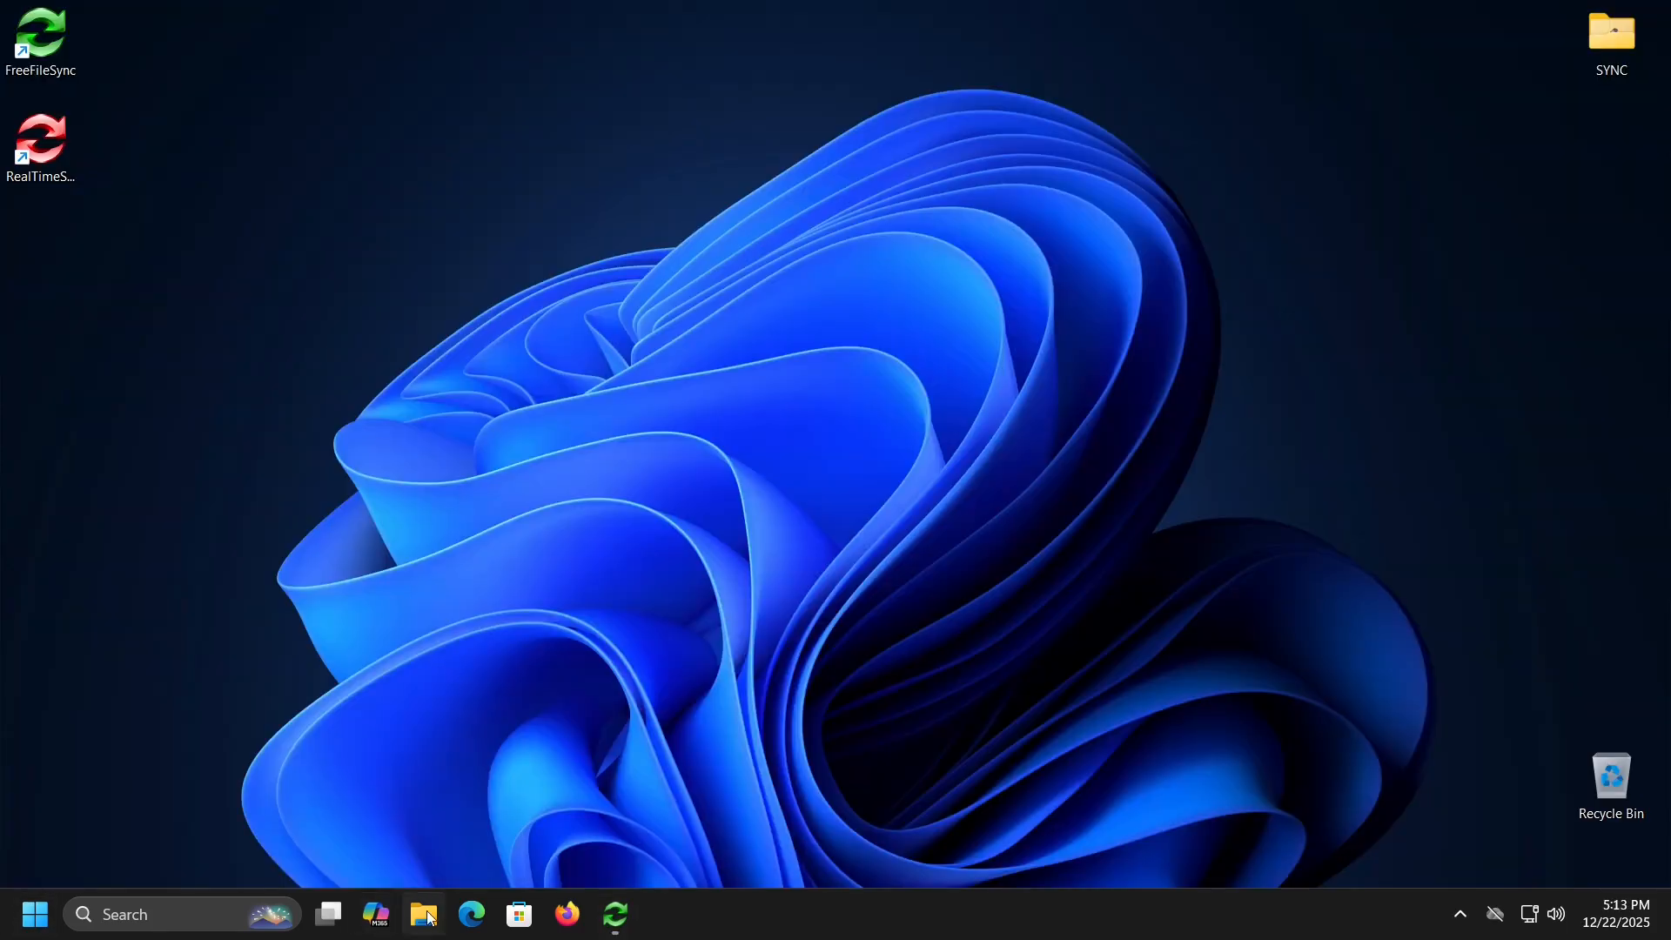
Open the Downloads and SYNC folders in two File Explorer windows arranged side by side.
click(426, 911)
click(666, 392)
drag(1168, 54, 0, 244)
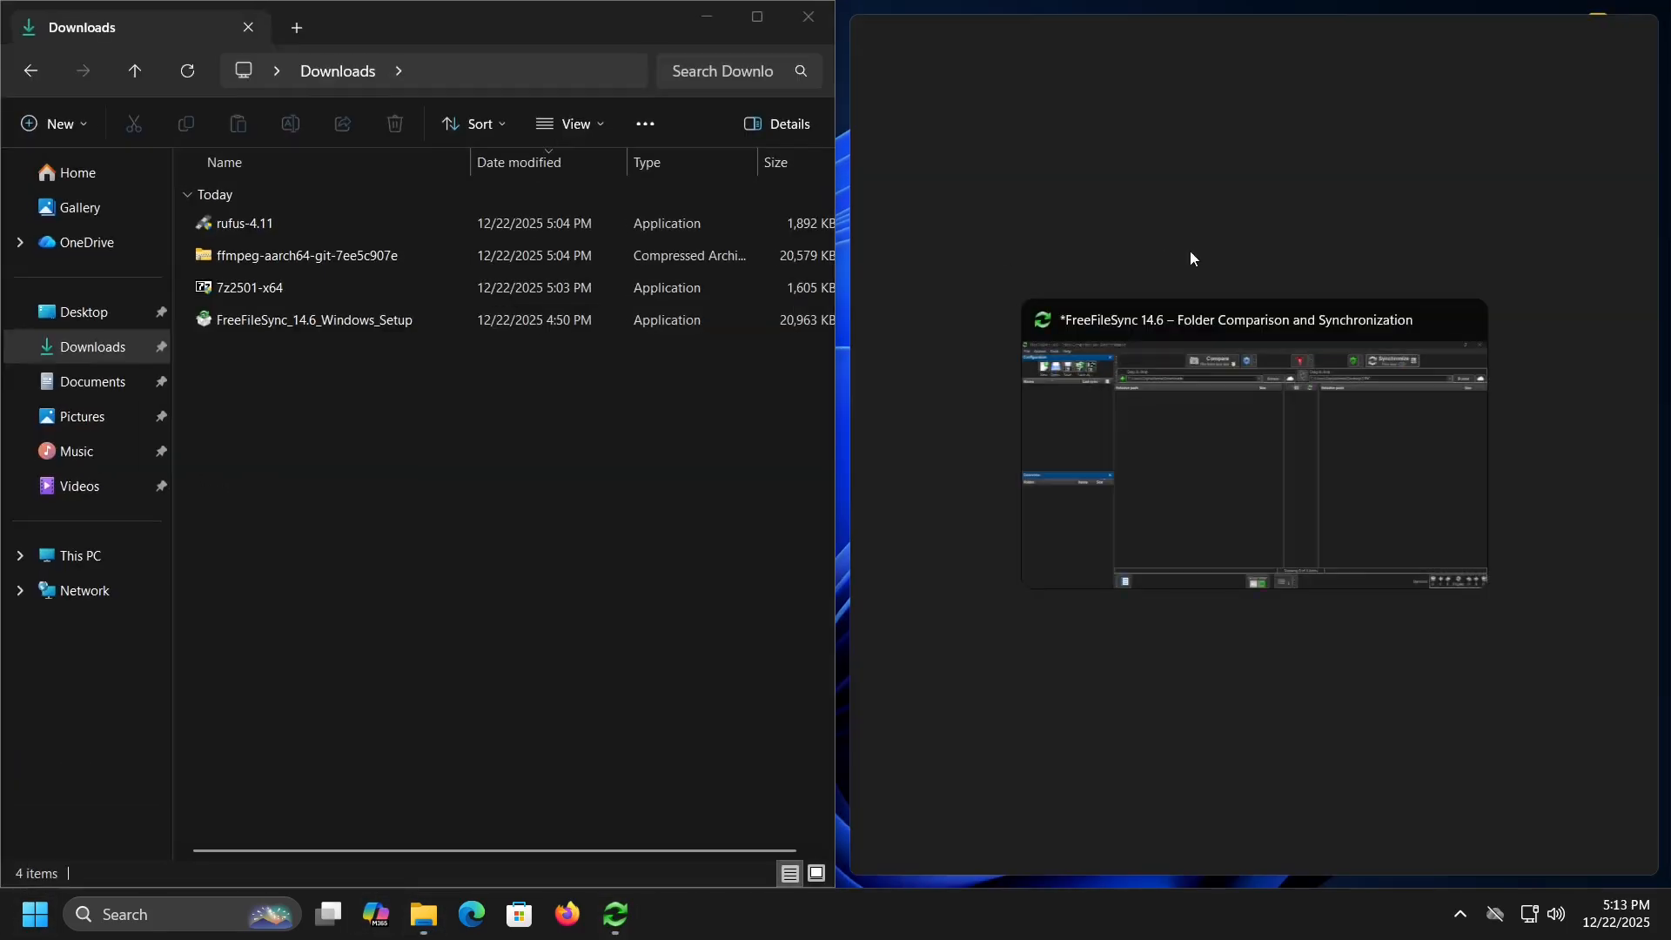
click(1191, 253)
double_click(1612, 39)
drag(1075, 108, 1669, 261)
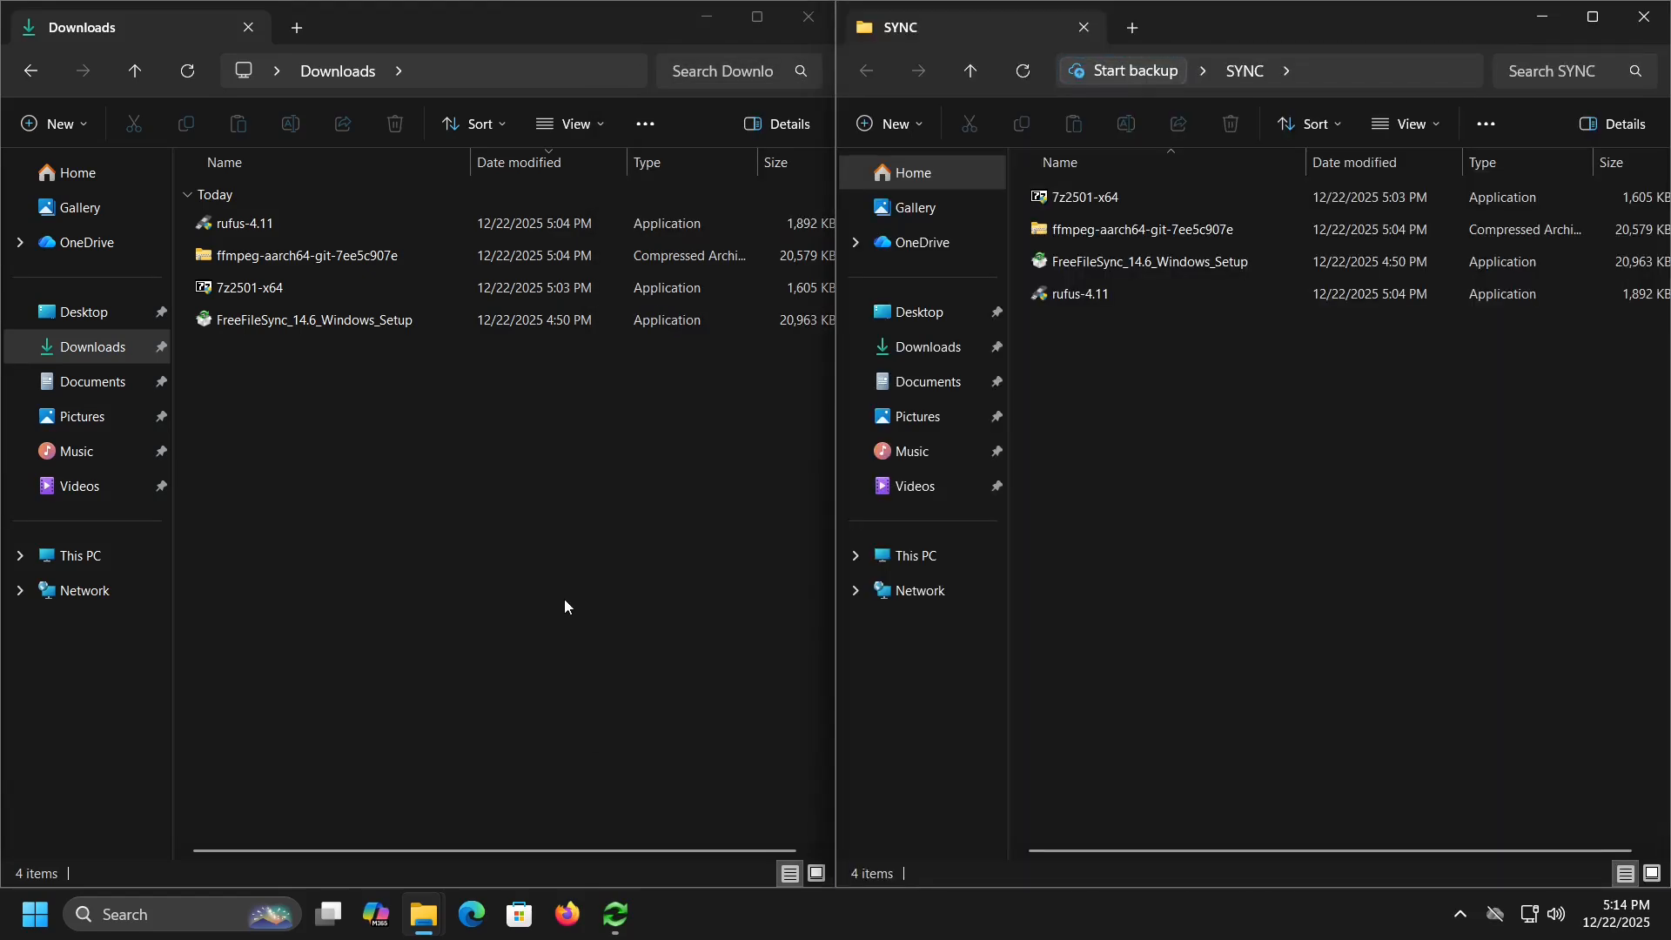
Create a new text document named TEST in the Downloads folder.
right_click(393, 494)
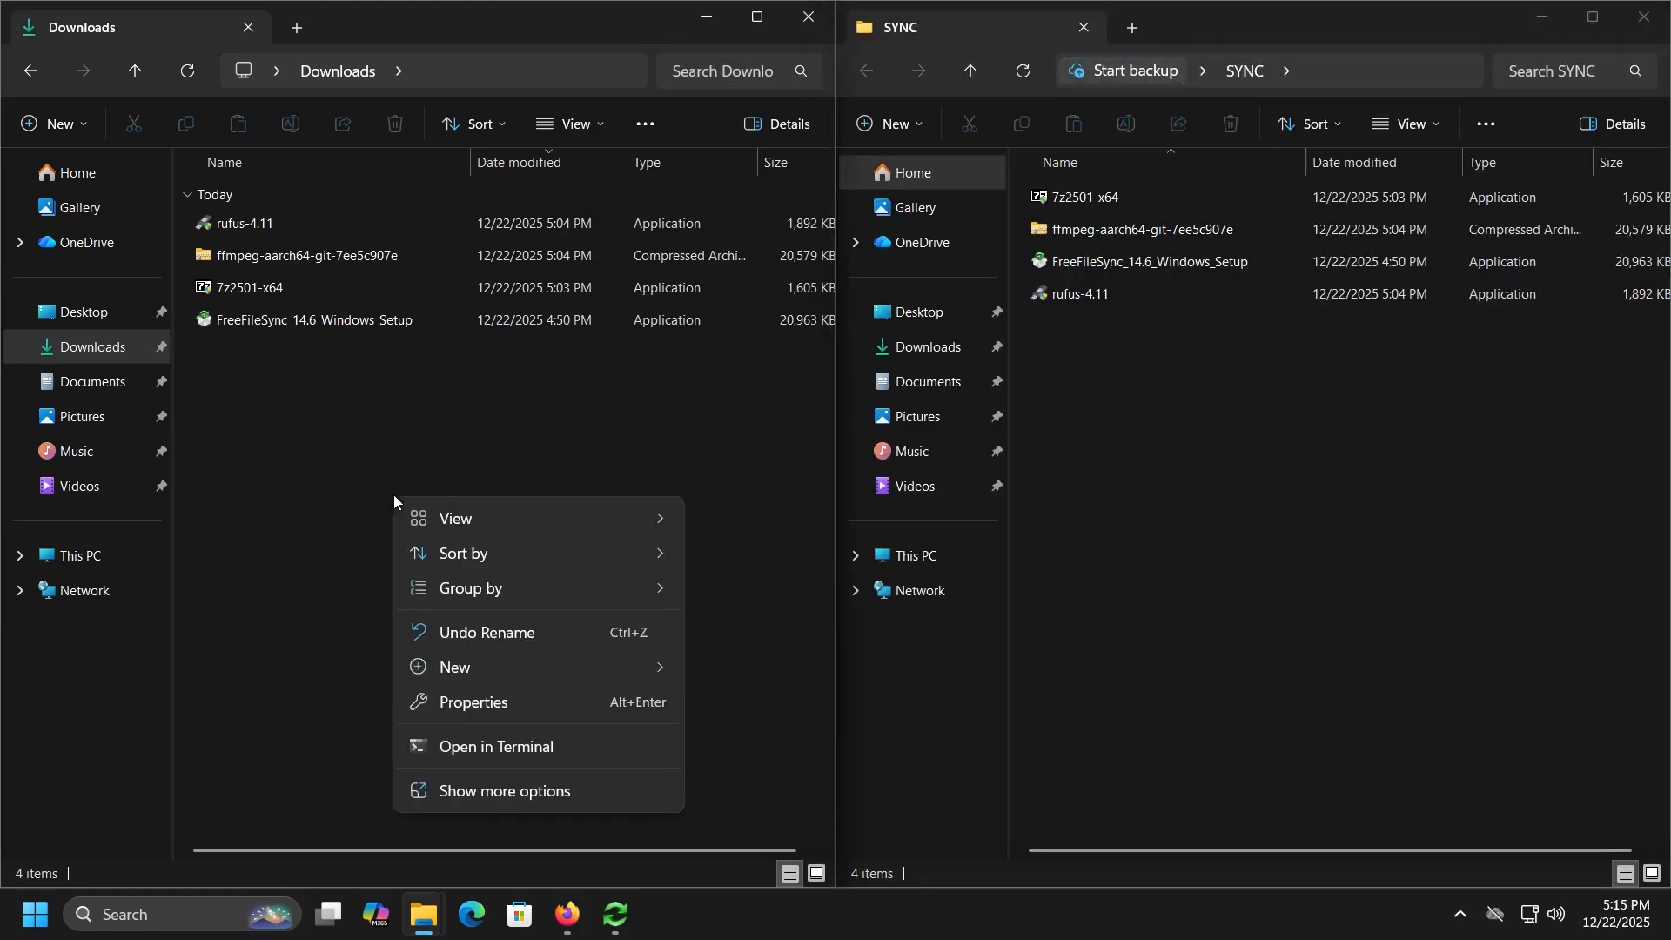
mouse_move(463, 665)
click(745, 773)
text(tES)
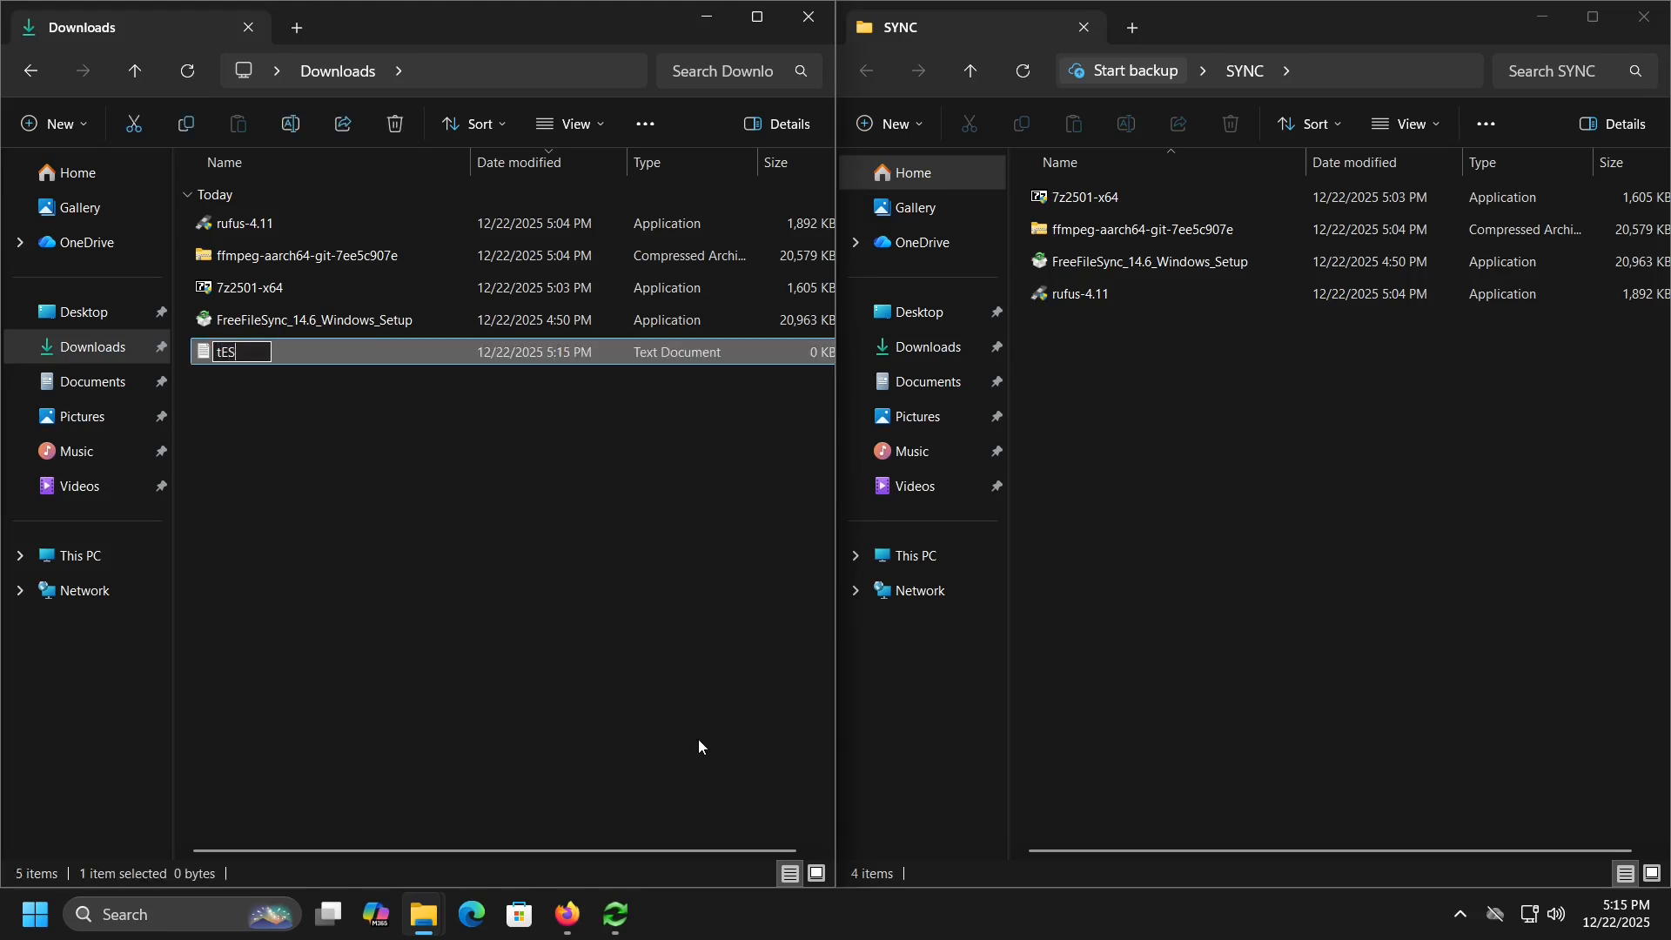
key(BackSpace)
key(BackSpace)
key(BackSpace)
text(TEST)
key(Return)
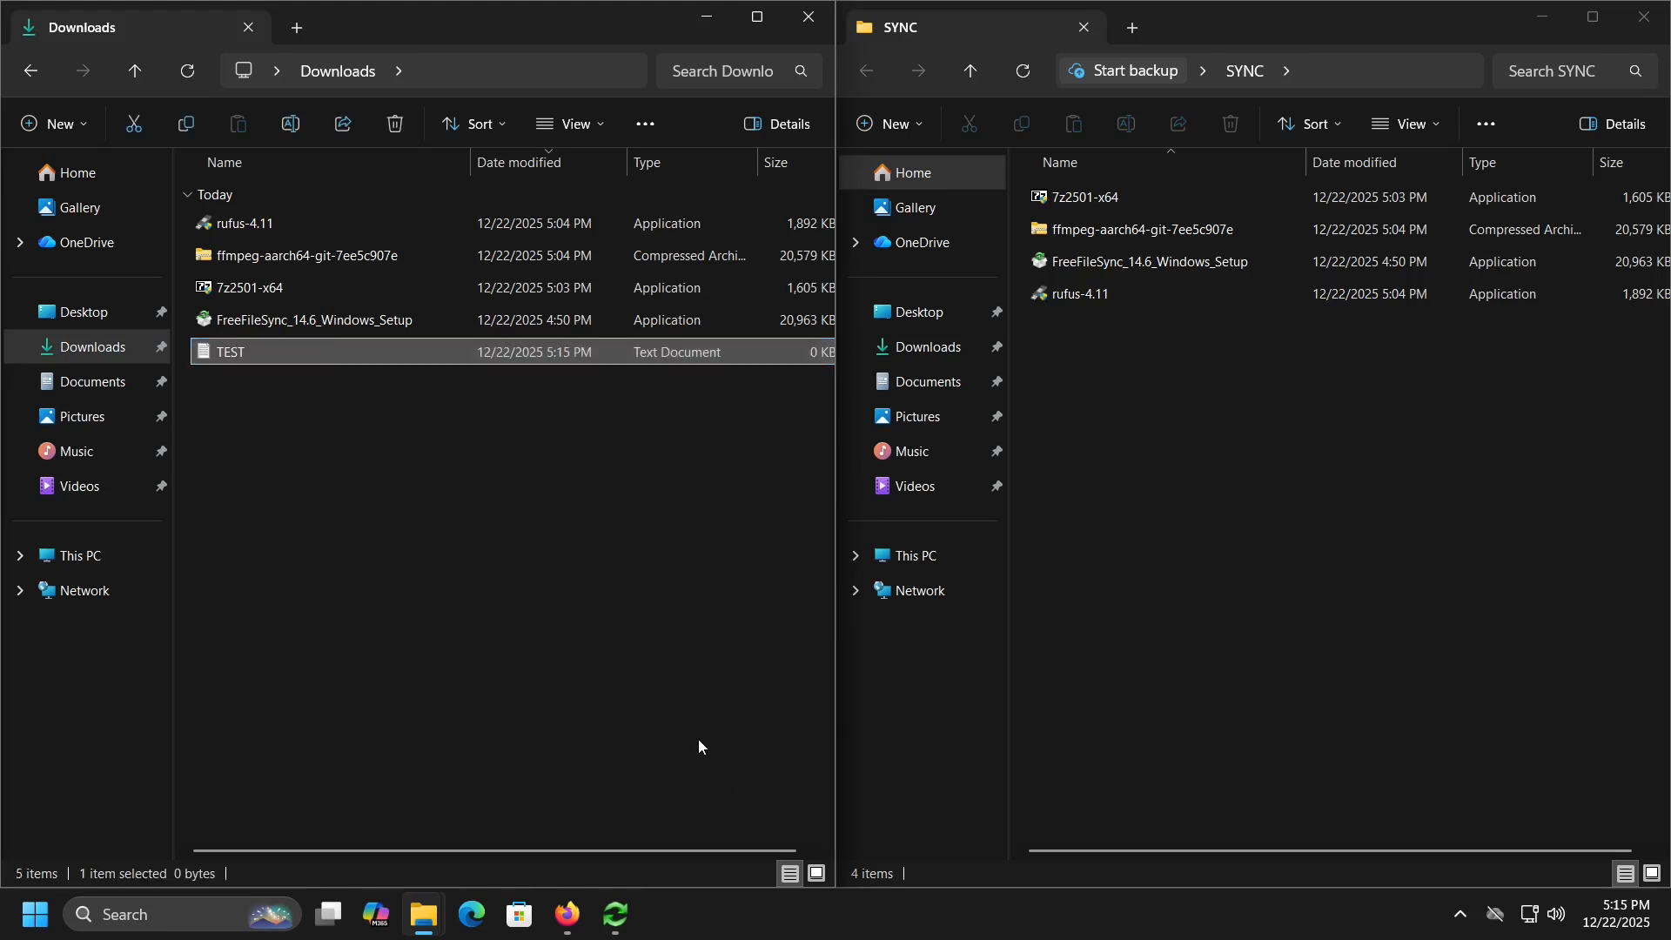
Switch to FreeFileSync, compare the folders again, and run the two-way synchronization of TEST.txt to SYNC.
key(alt+Tab)
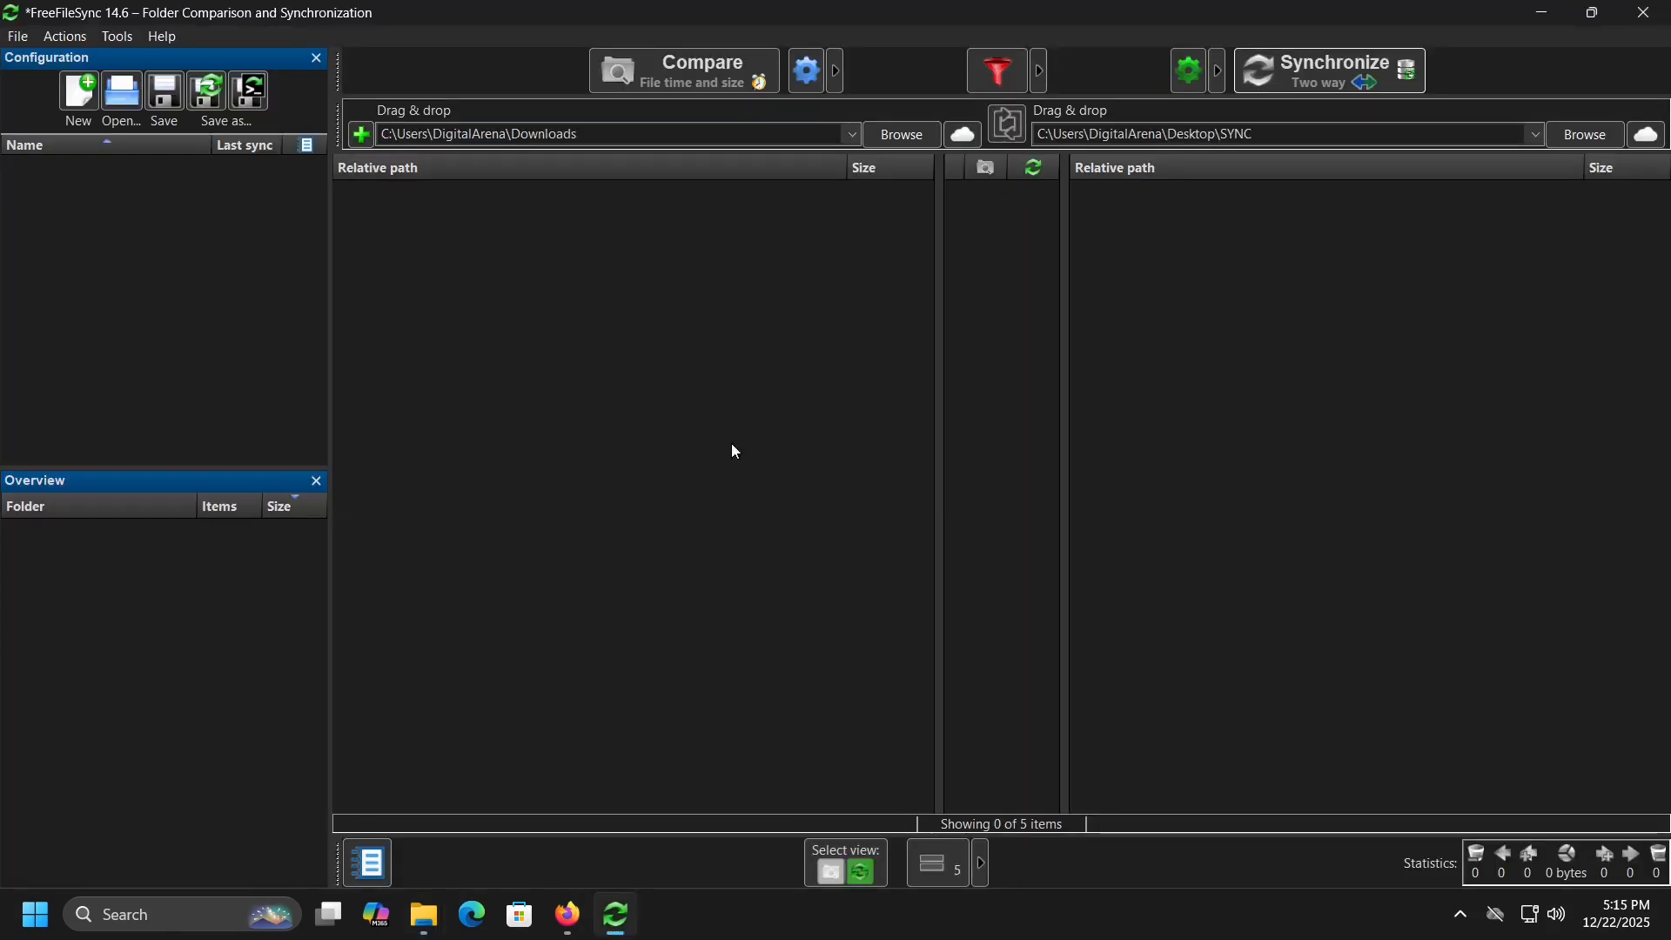
click(719, 91)
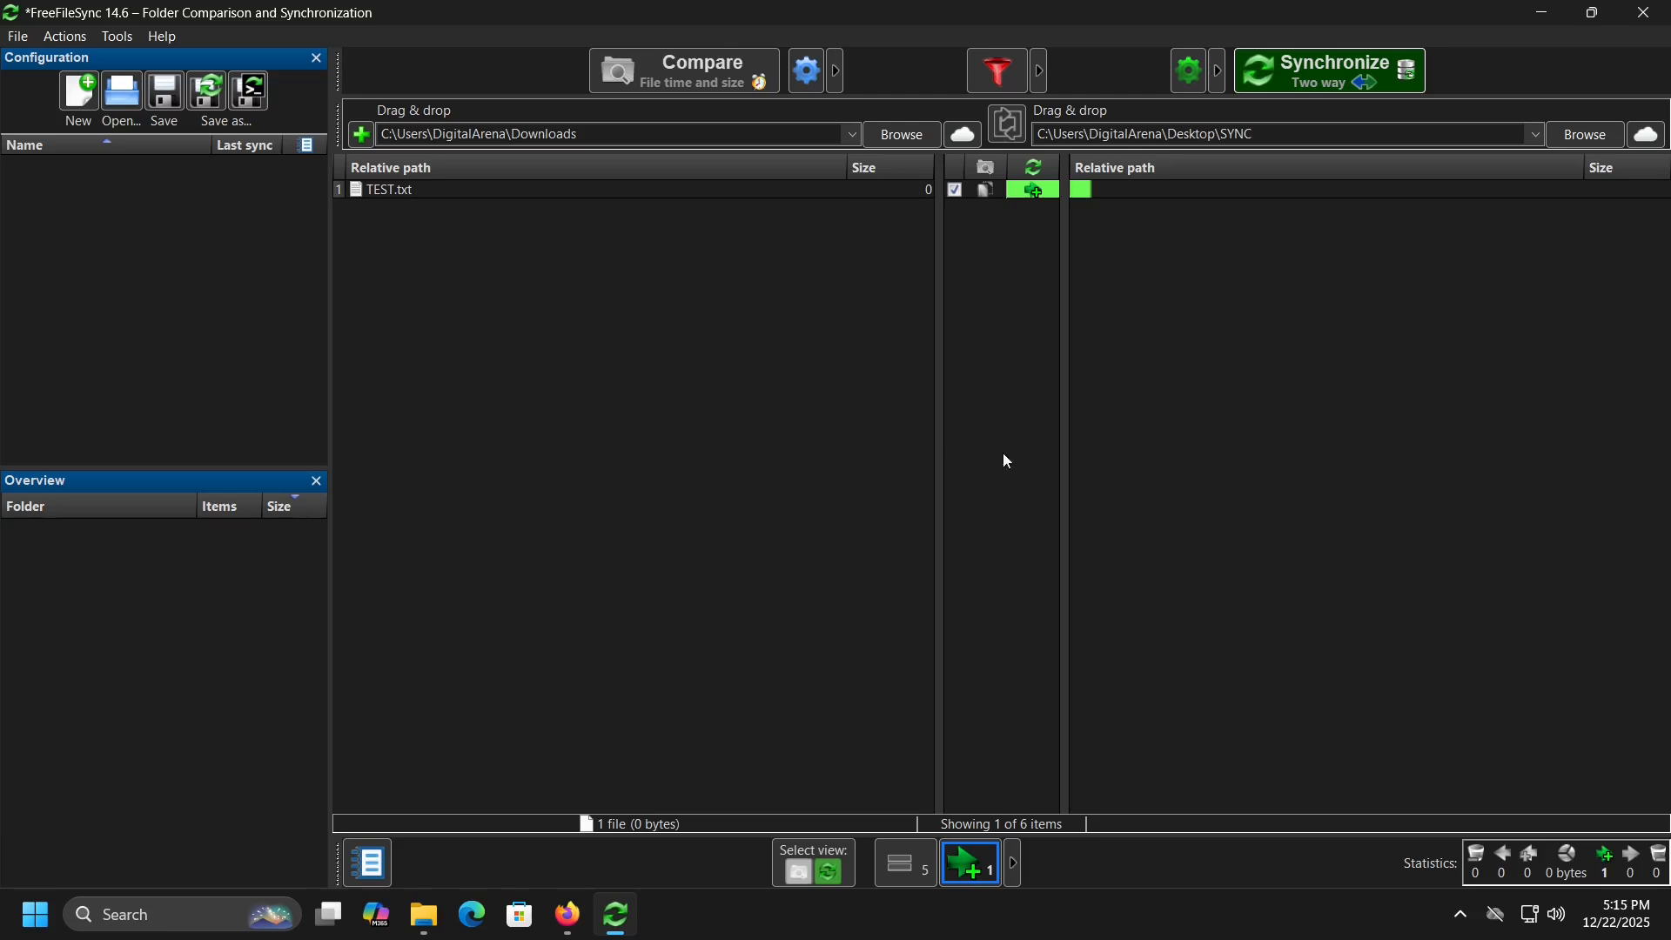
click(1323, 74)
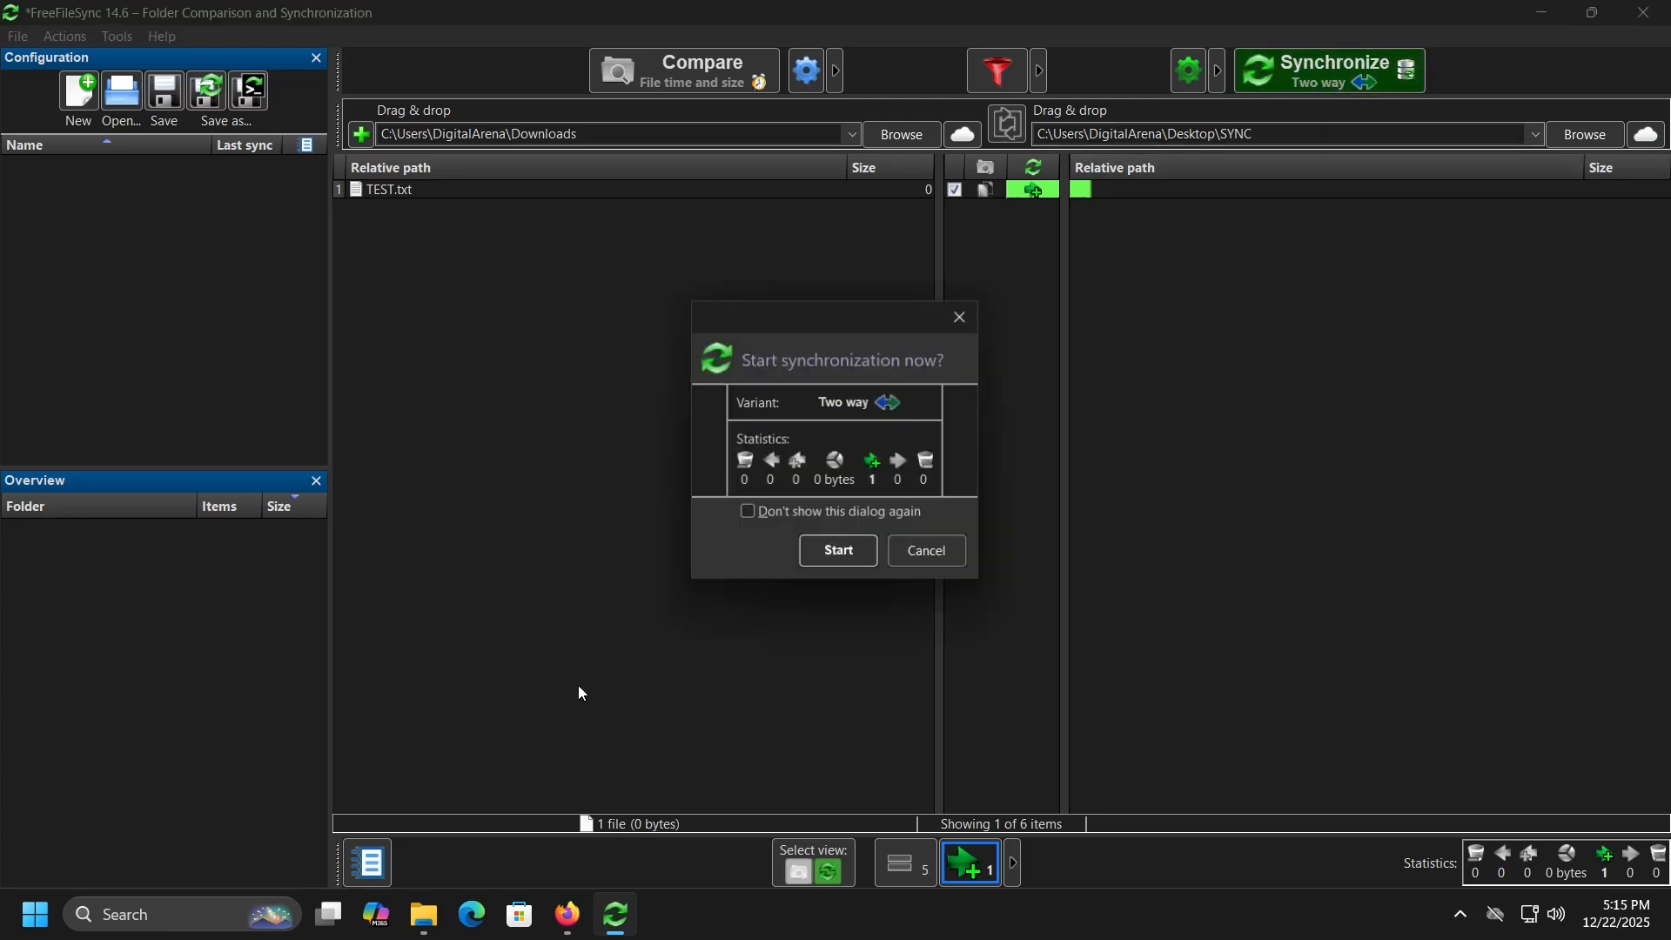
key(Return)
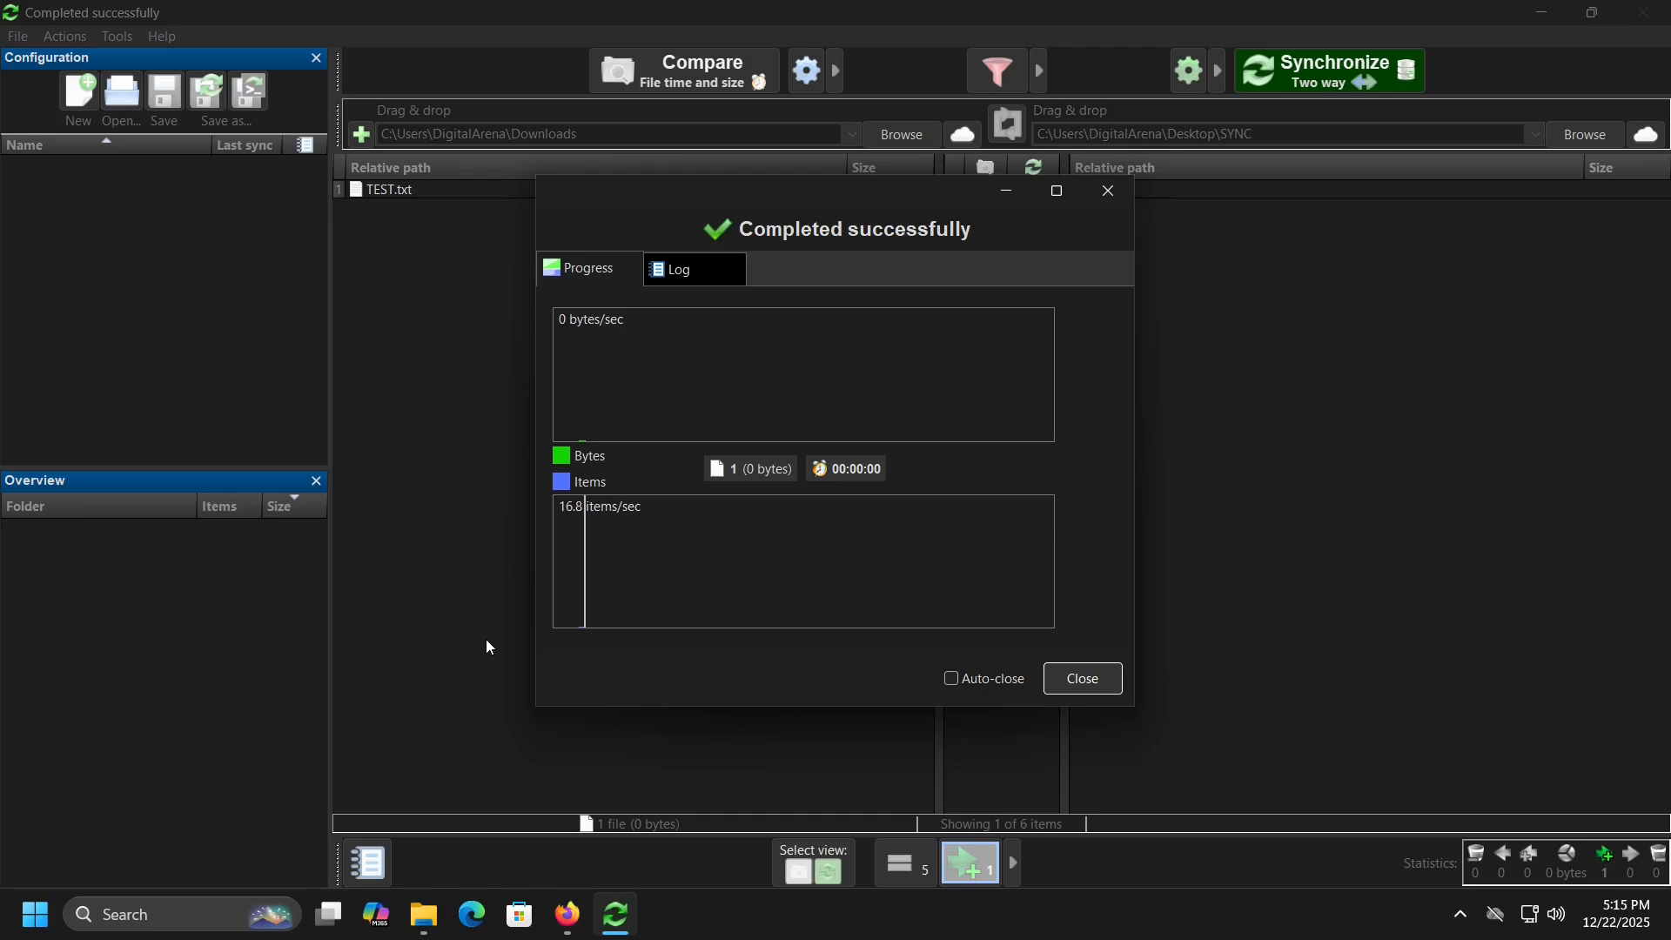
click(1084, 679)
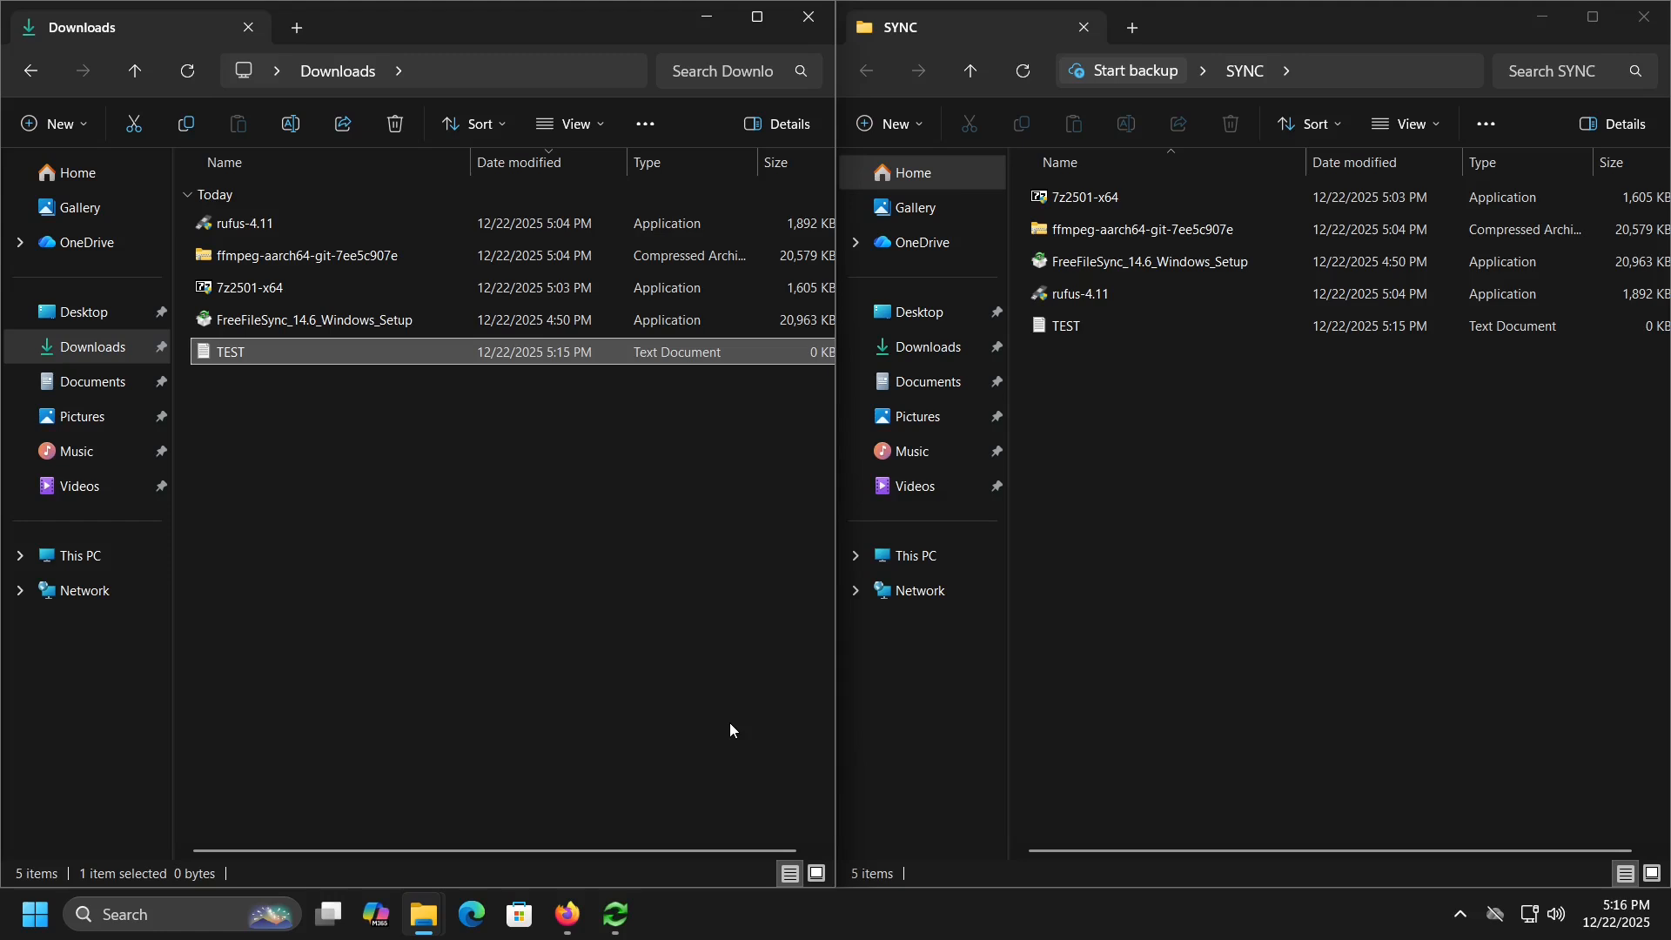
Fill TEST.txt in Downloads with the article text beginning "After backlash over Firefox AI plans", then save and close it.
click(447, 656)
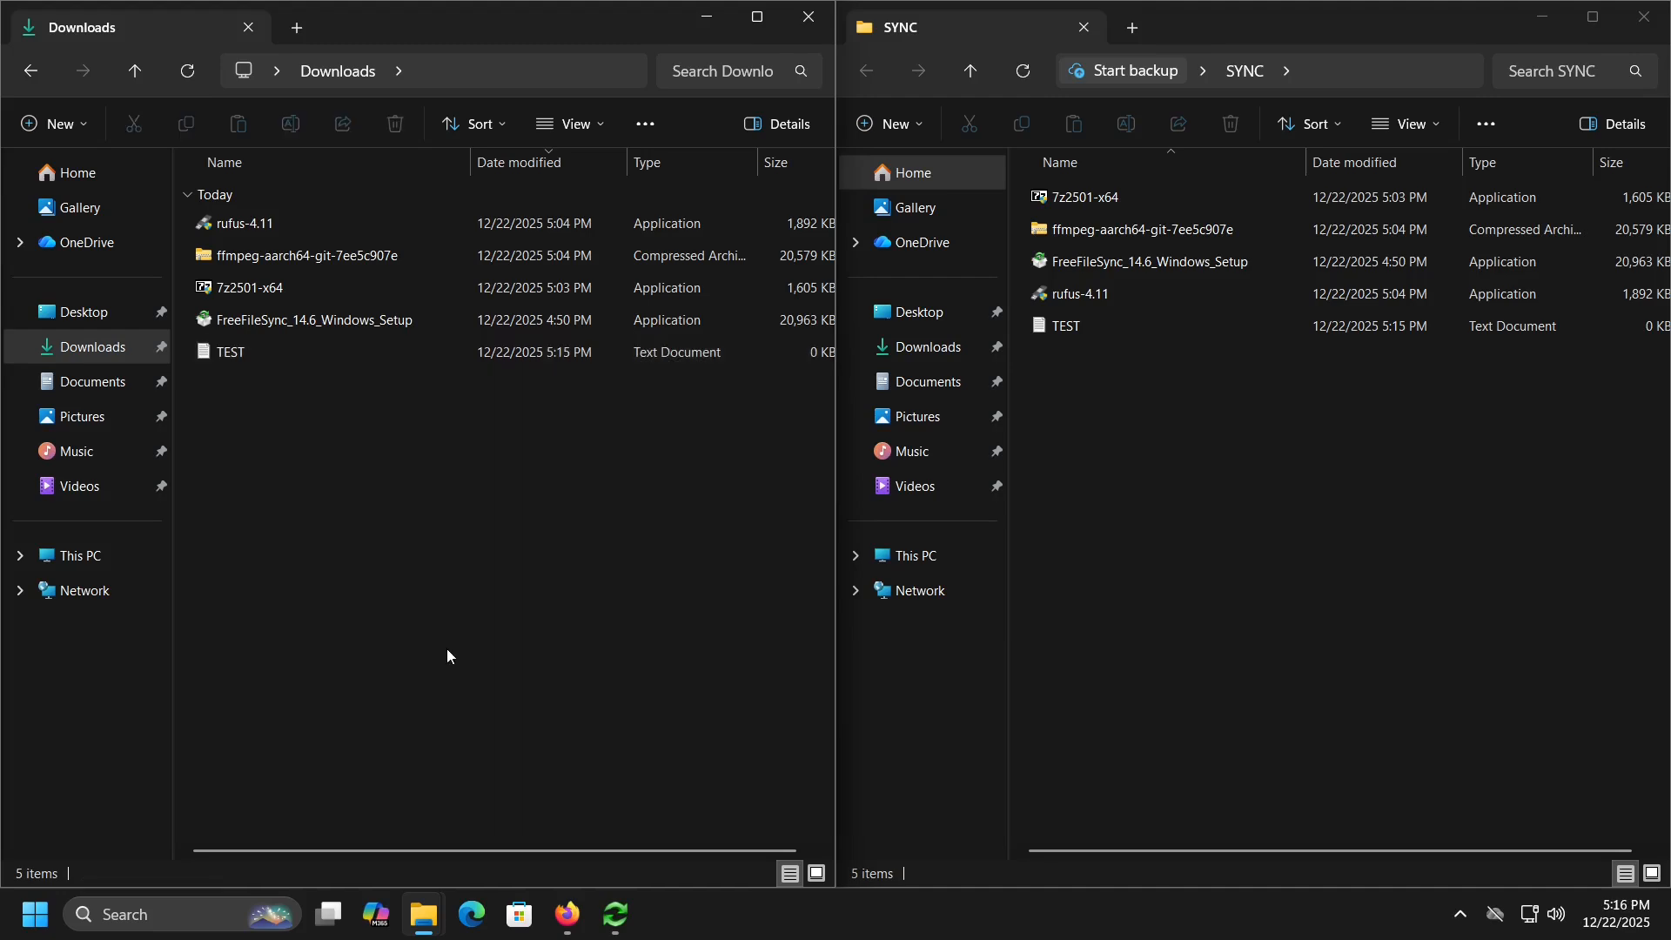
click(333, 353)
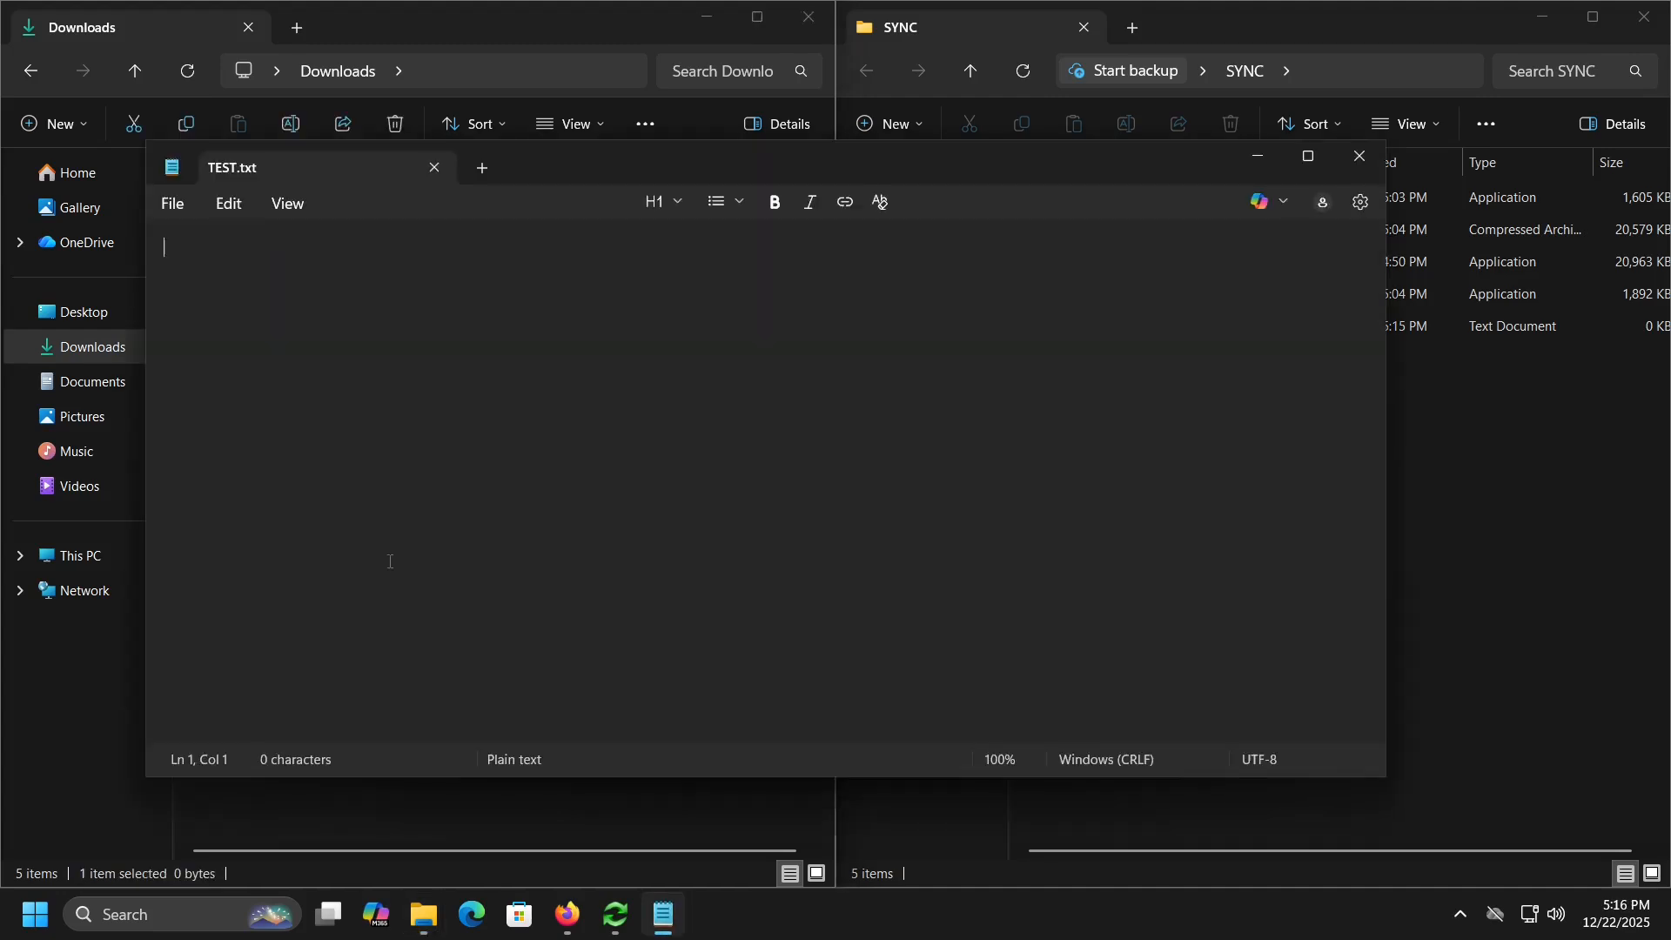
text(After backlash over Firefox AI plans, a dev clarifies users can fully disable AI features  Following the recent backlash over Mozilla’s new CEO and his previously announced stance on AI features in Firefox, a Firefox developer named Jake Archibald issued a public clarification on Mastodon addressing some of the most common concerns raised by users. He explained that the browser will include a global AI kill switch that allows users to fully disable all AI related features across the browser. Once enabled, the switch removes AI elements from the interface and prevents them from returning unless the user manually turns them back on.  Archibald also confirmed that all upcoming AI features will be opt in, meaning users will not be enrolled by default. He acknowledged that opt in can be interpreted differently, such as whether a toolbar button appearing by default counts as participation. Even so, he emphasized that the kill switch is definitive and overrides any ambiguity by completely disabling AI functionality.)
key(ctrl+s)
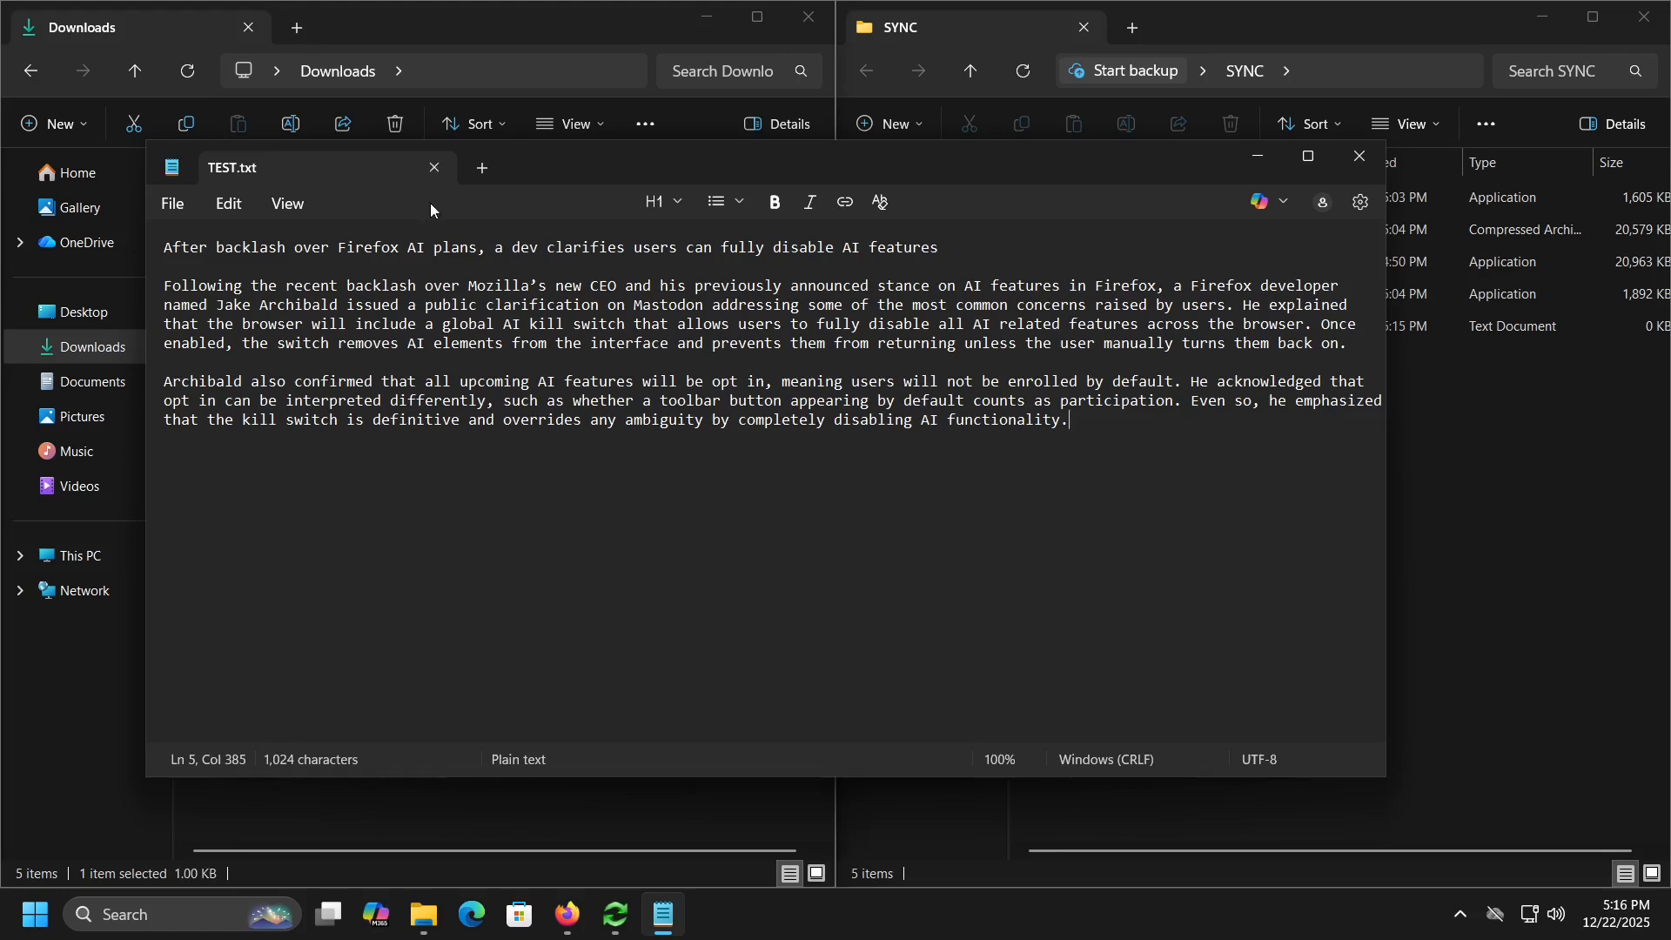
click(435, 168)
Switch to FreeFileSync, compare the folders again, and synchronize the edited TEST.txt from Downloads to SYNC.
click(615, 914)
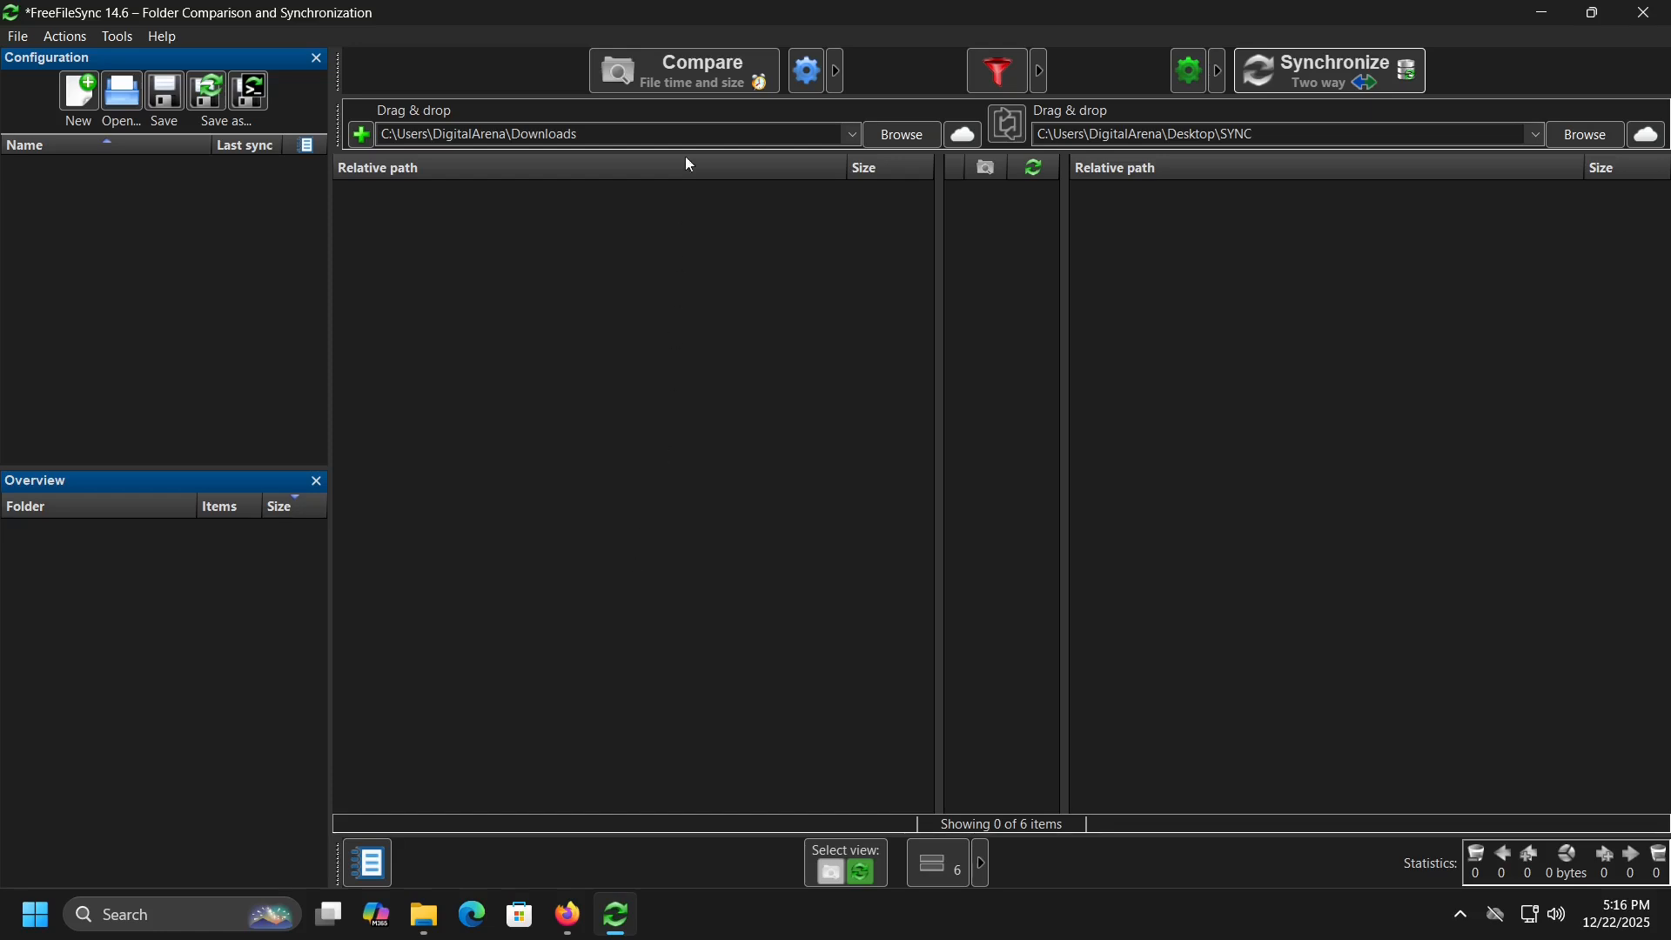
click(687, 70)
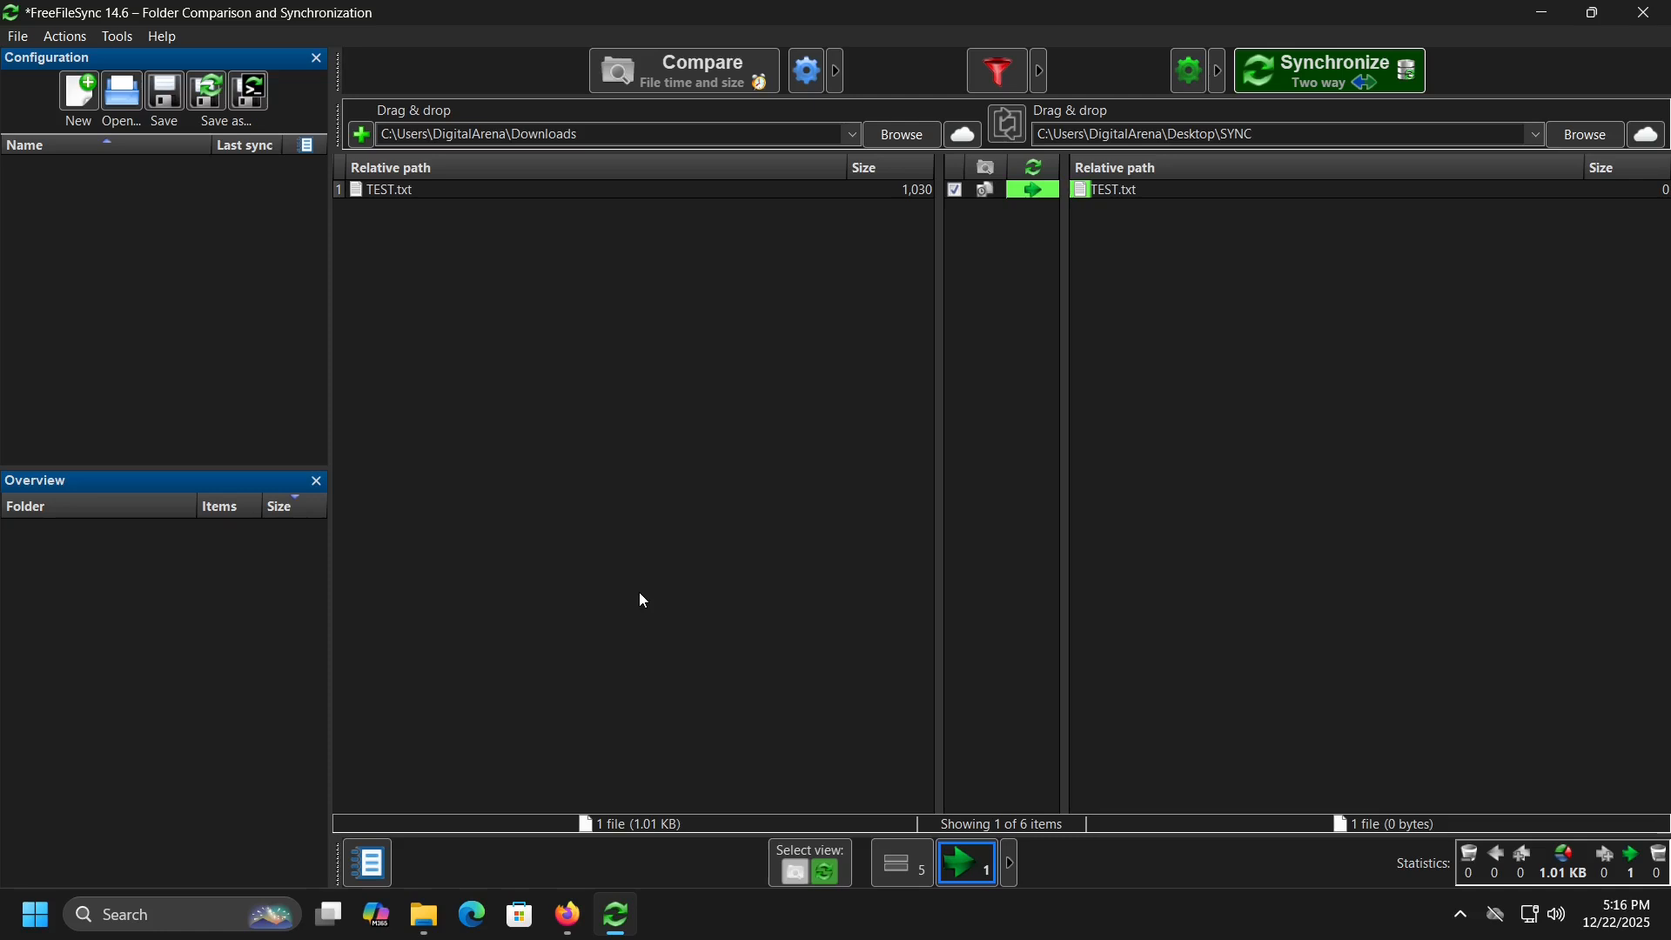
click(1319, 85)
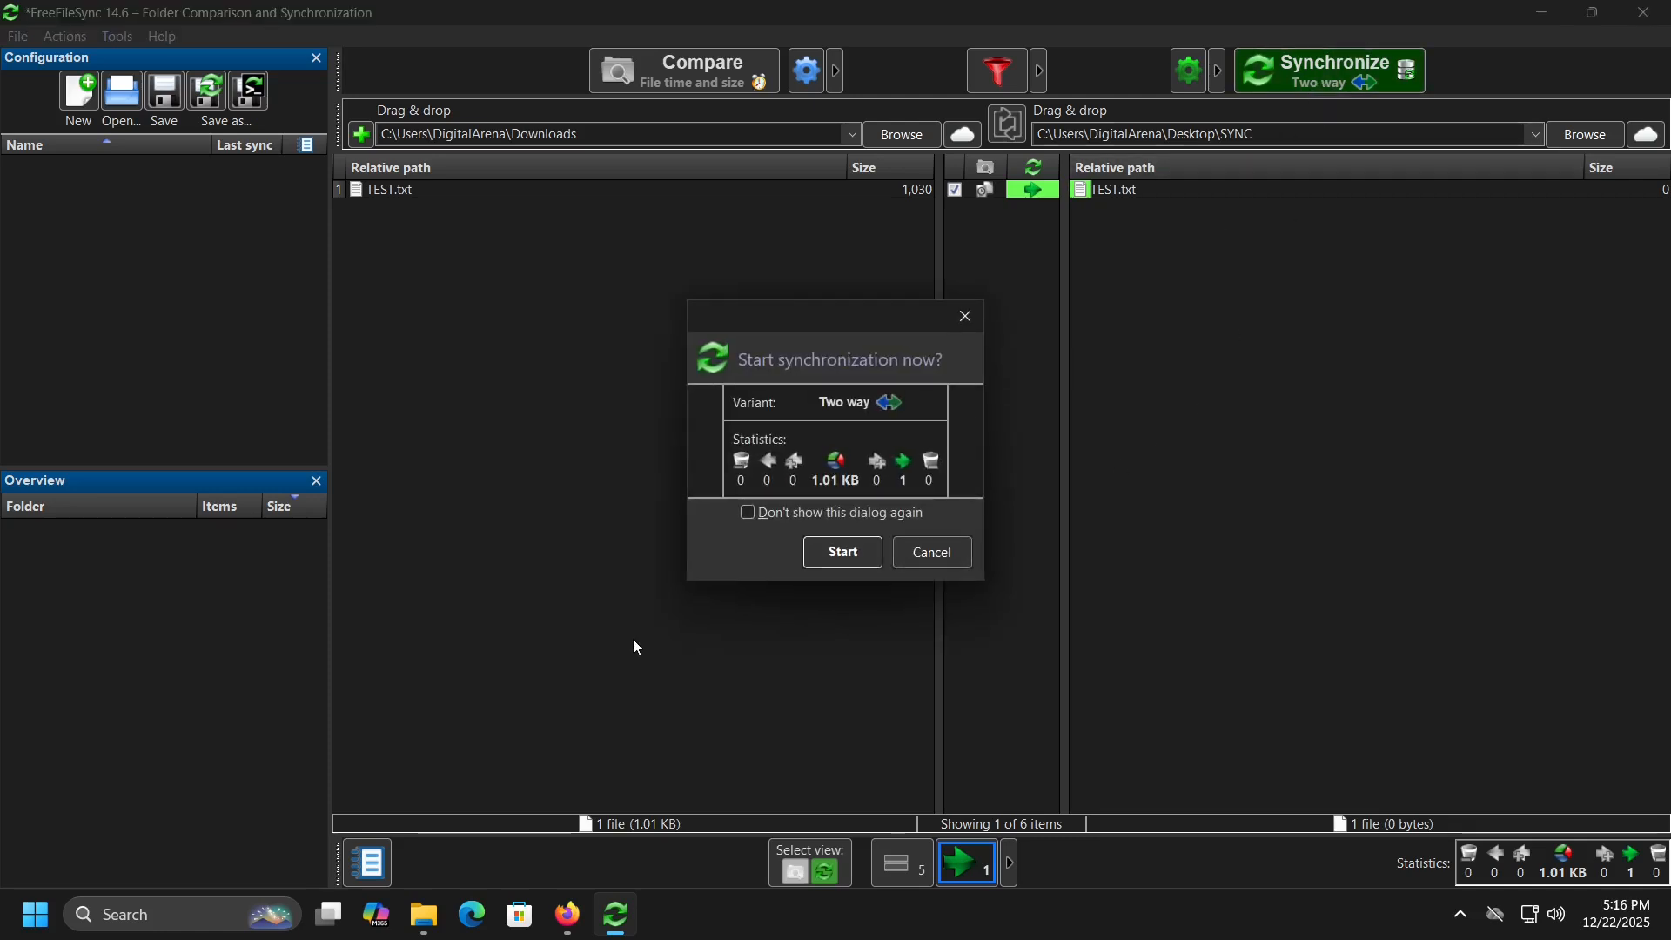
click(846, 555)
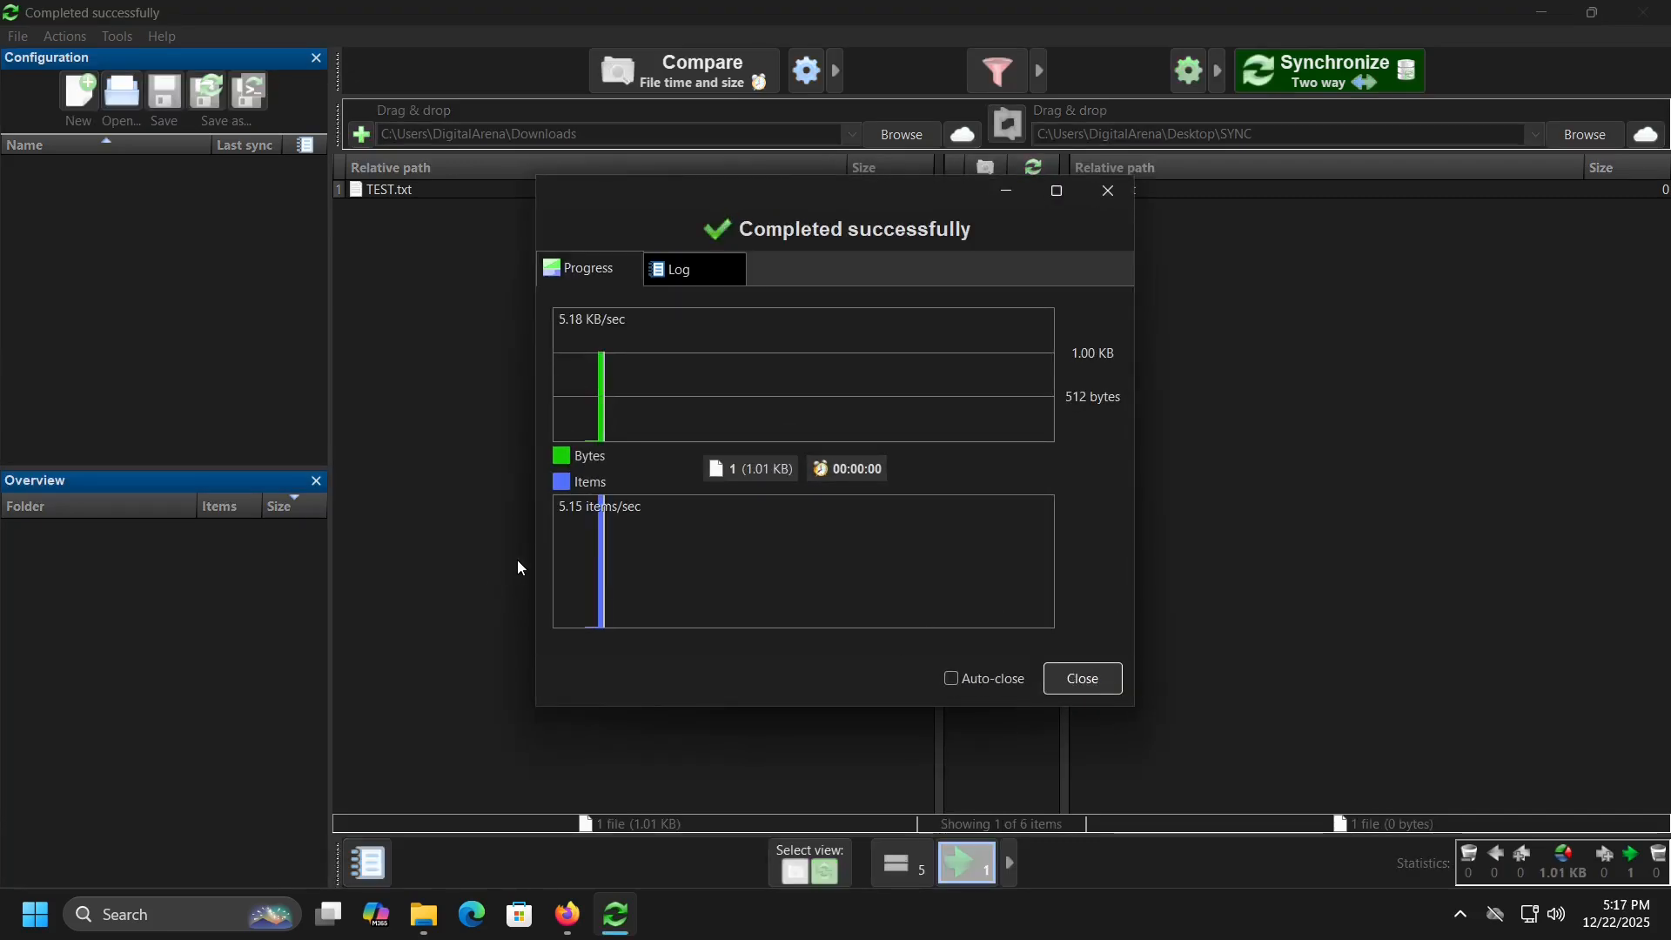
click(1111, 679)
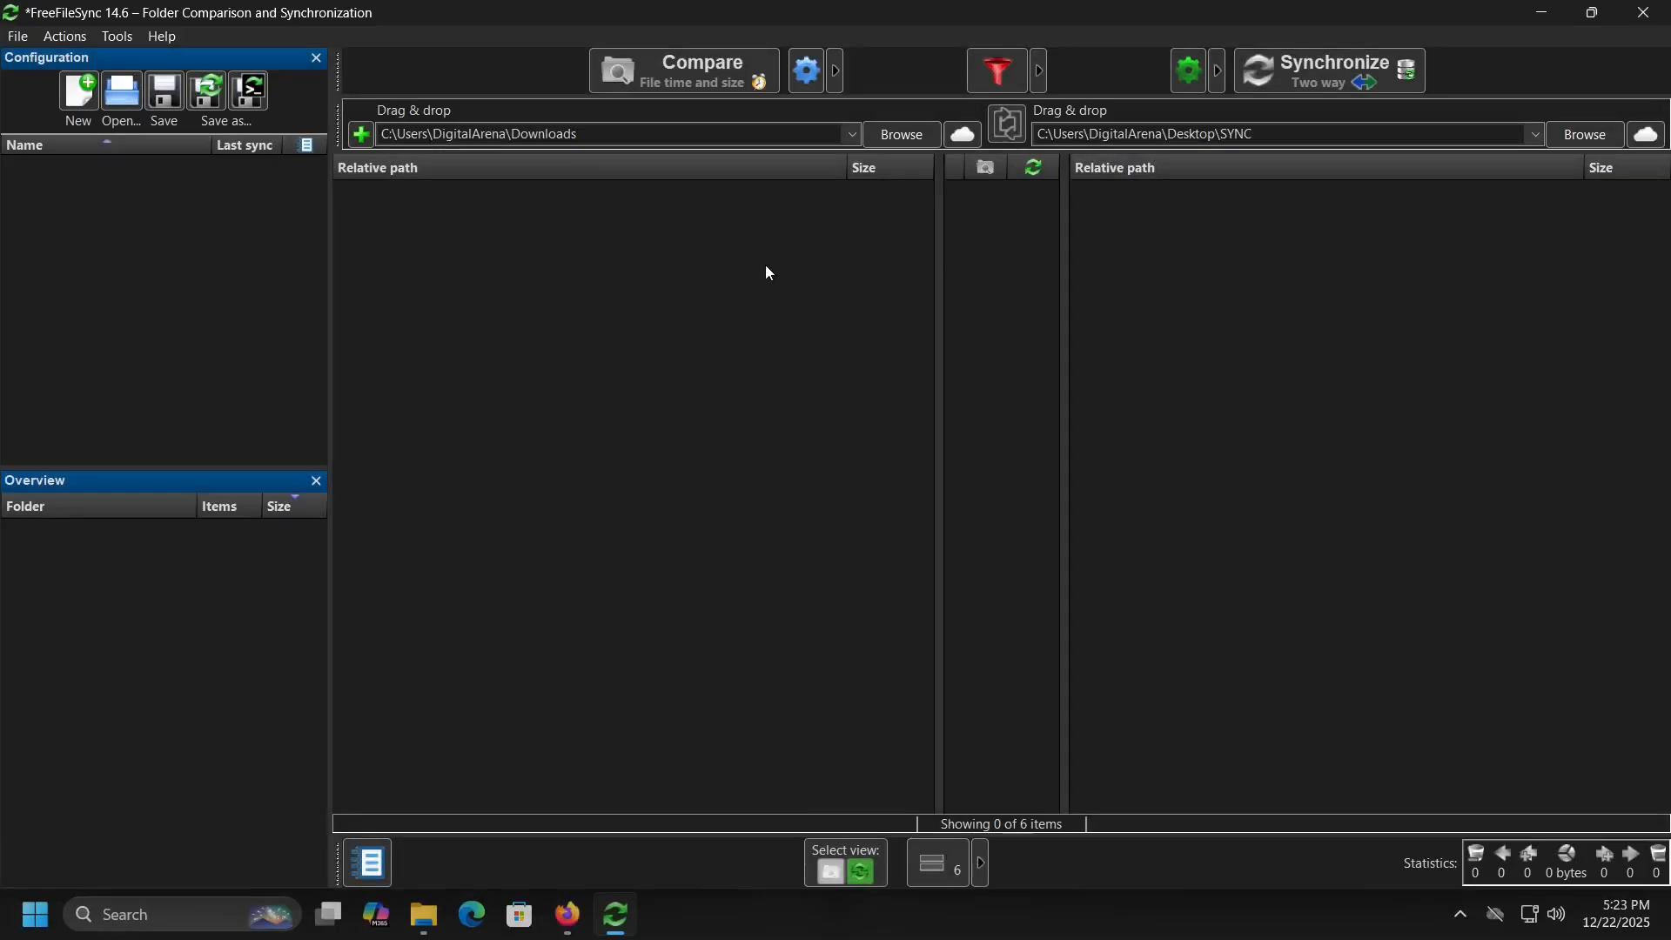
Review the comparison variants and the two-way synchronization settings, including the deletion handling options.
click(807, 70)
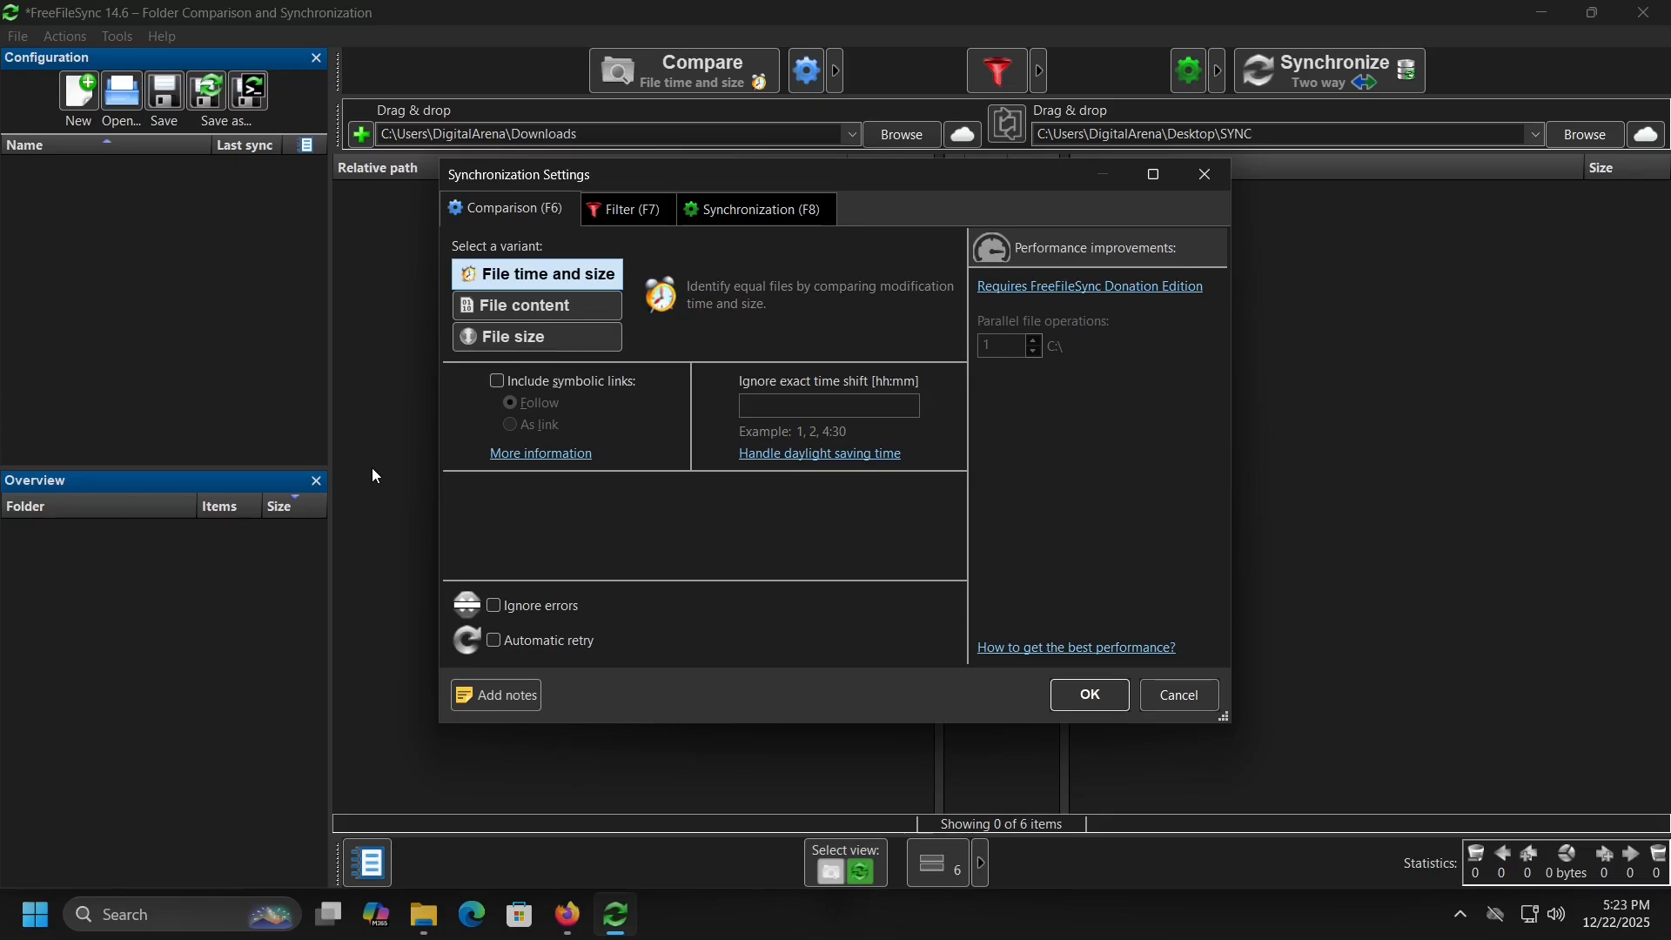
click(1090, 695)
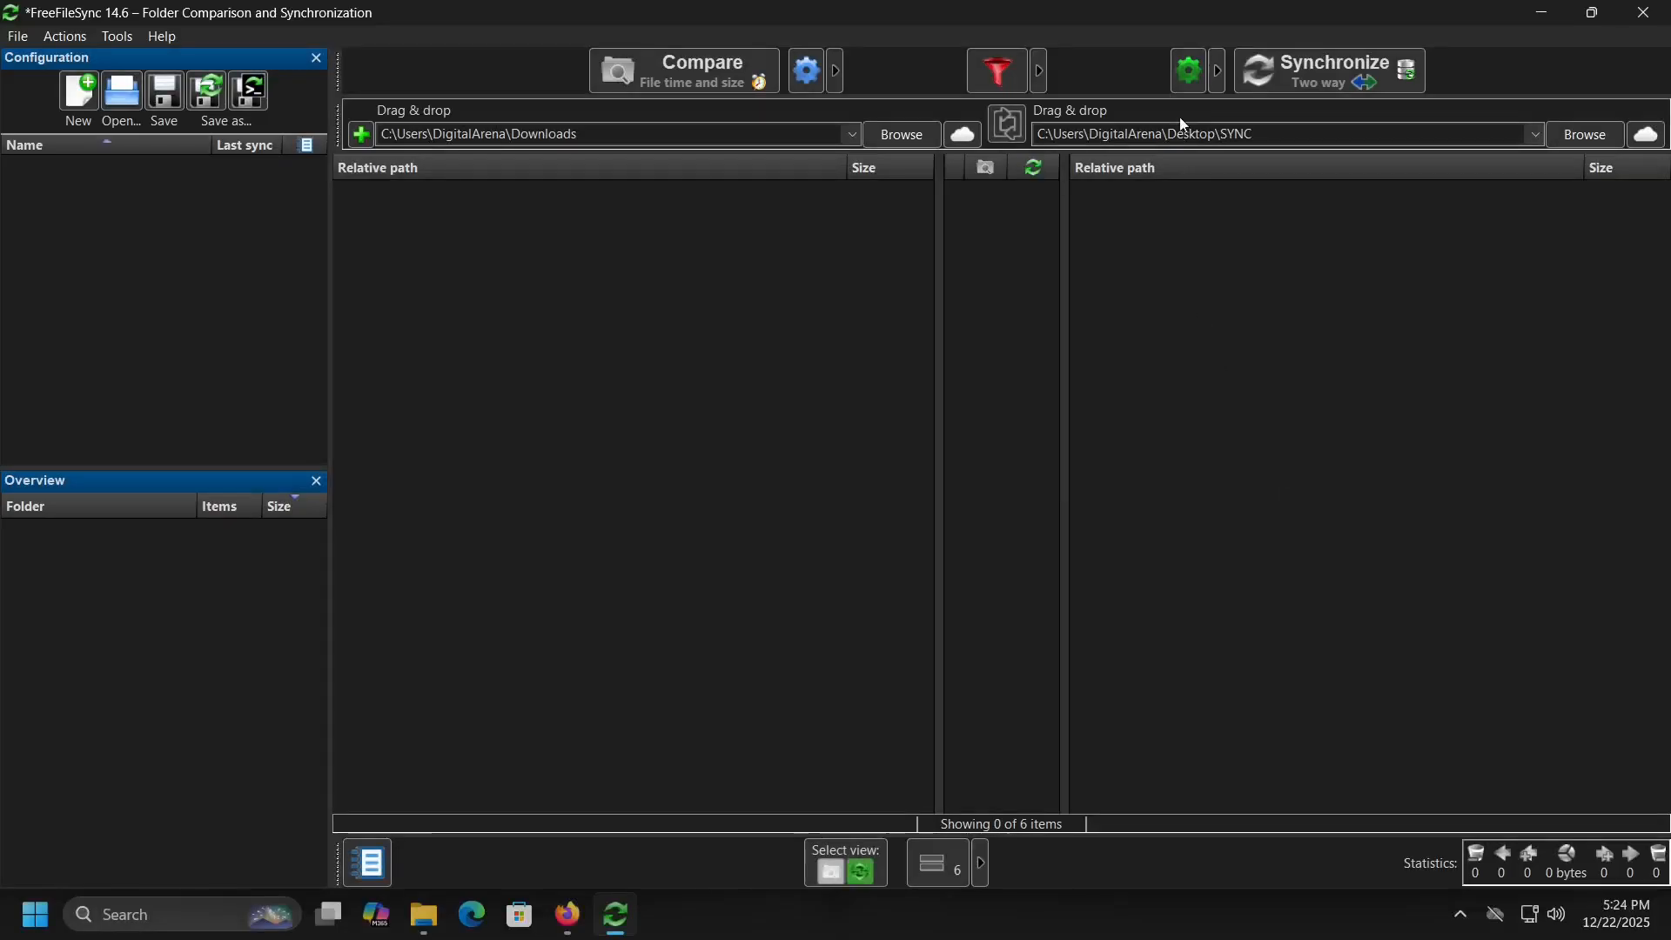
key(F8)
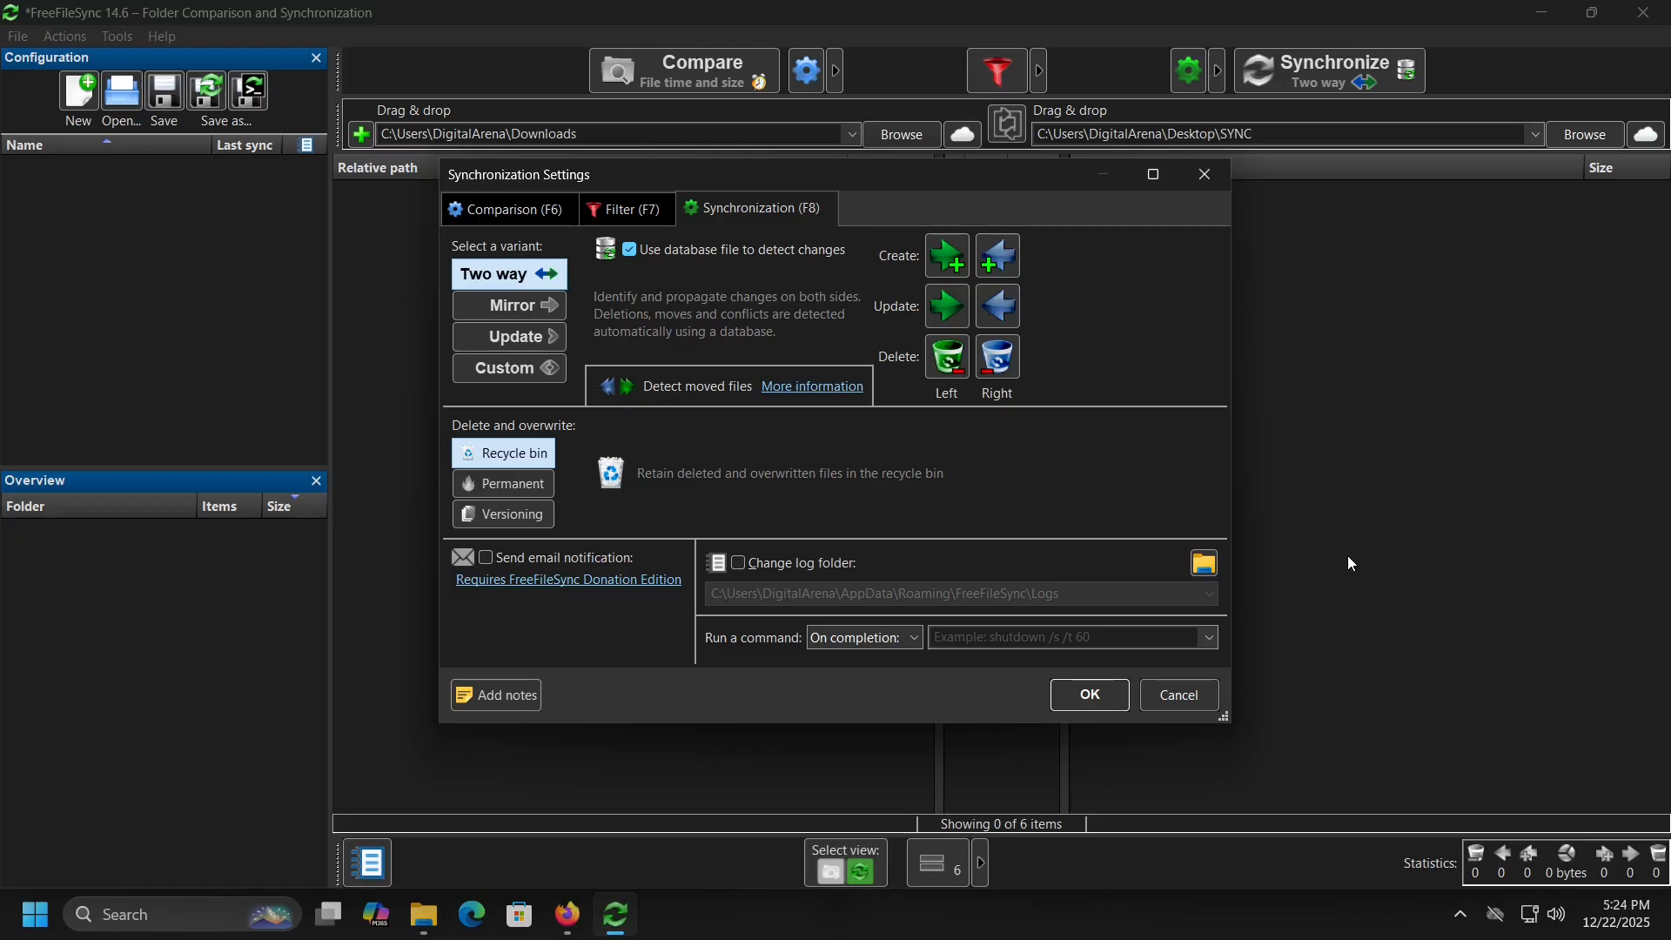
click(1090, 695)
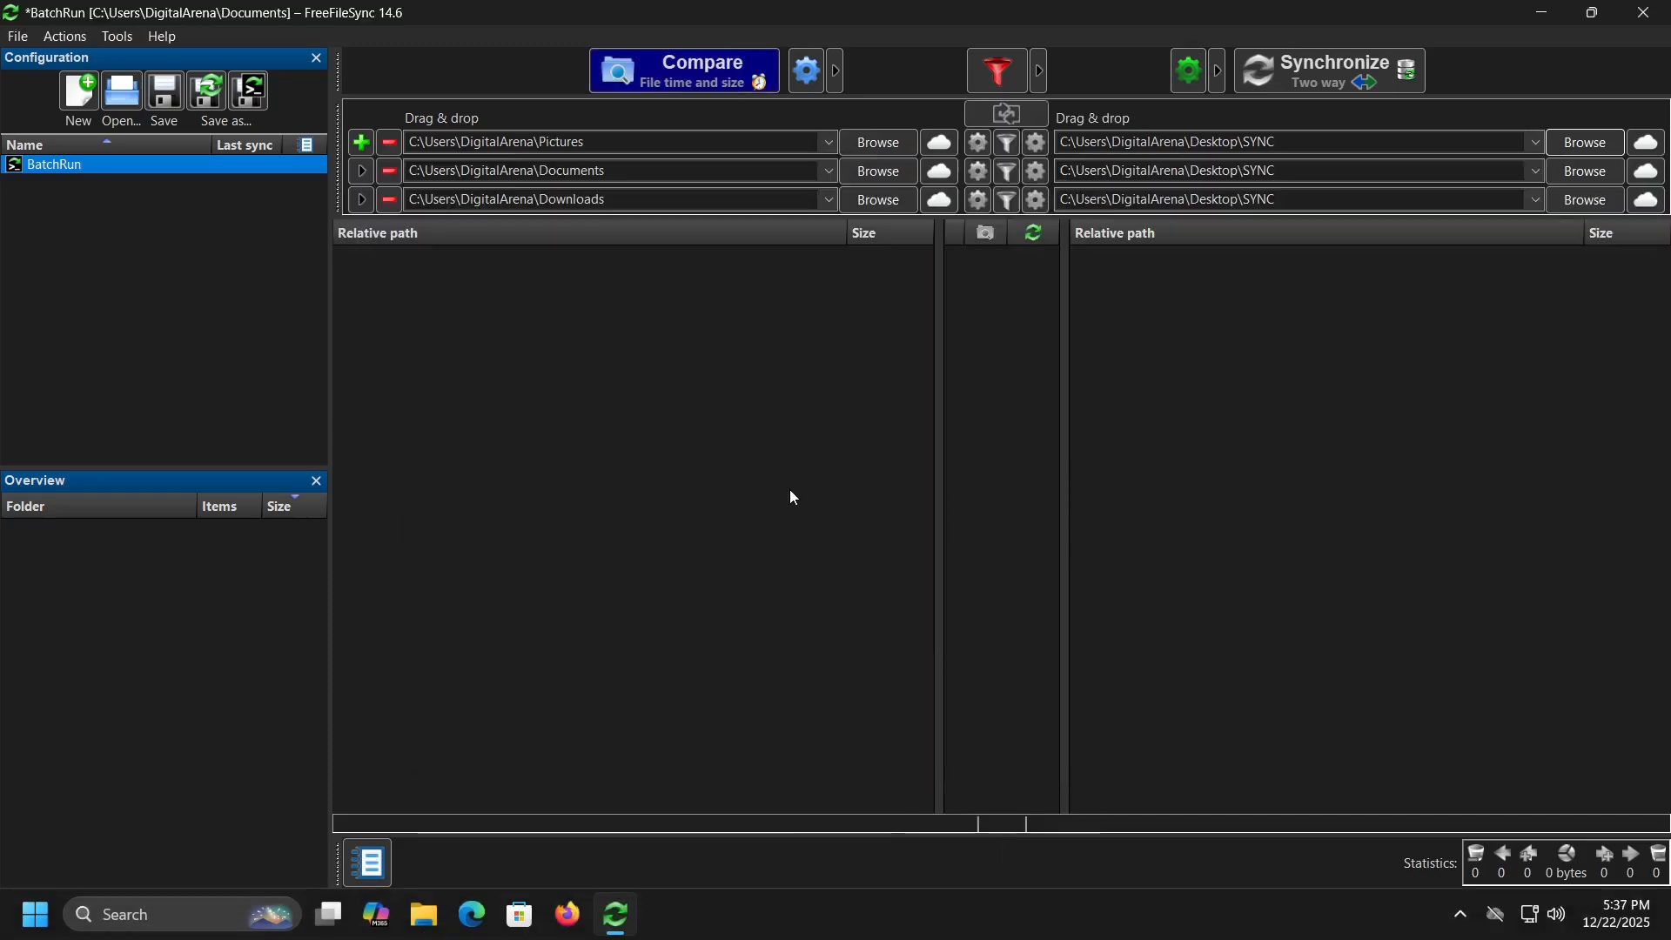
Compare the Pictures, Documents and Downloads folders with SYNC and enter desktop.ini in the common filter's exclusions.
click(724, 77)
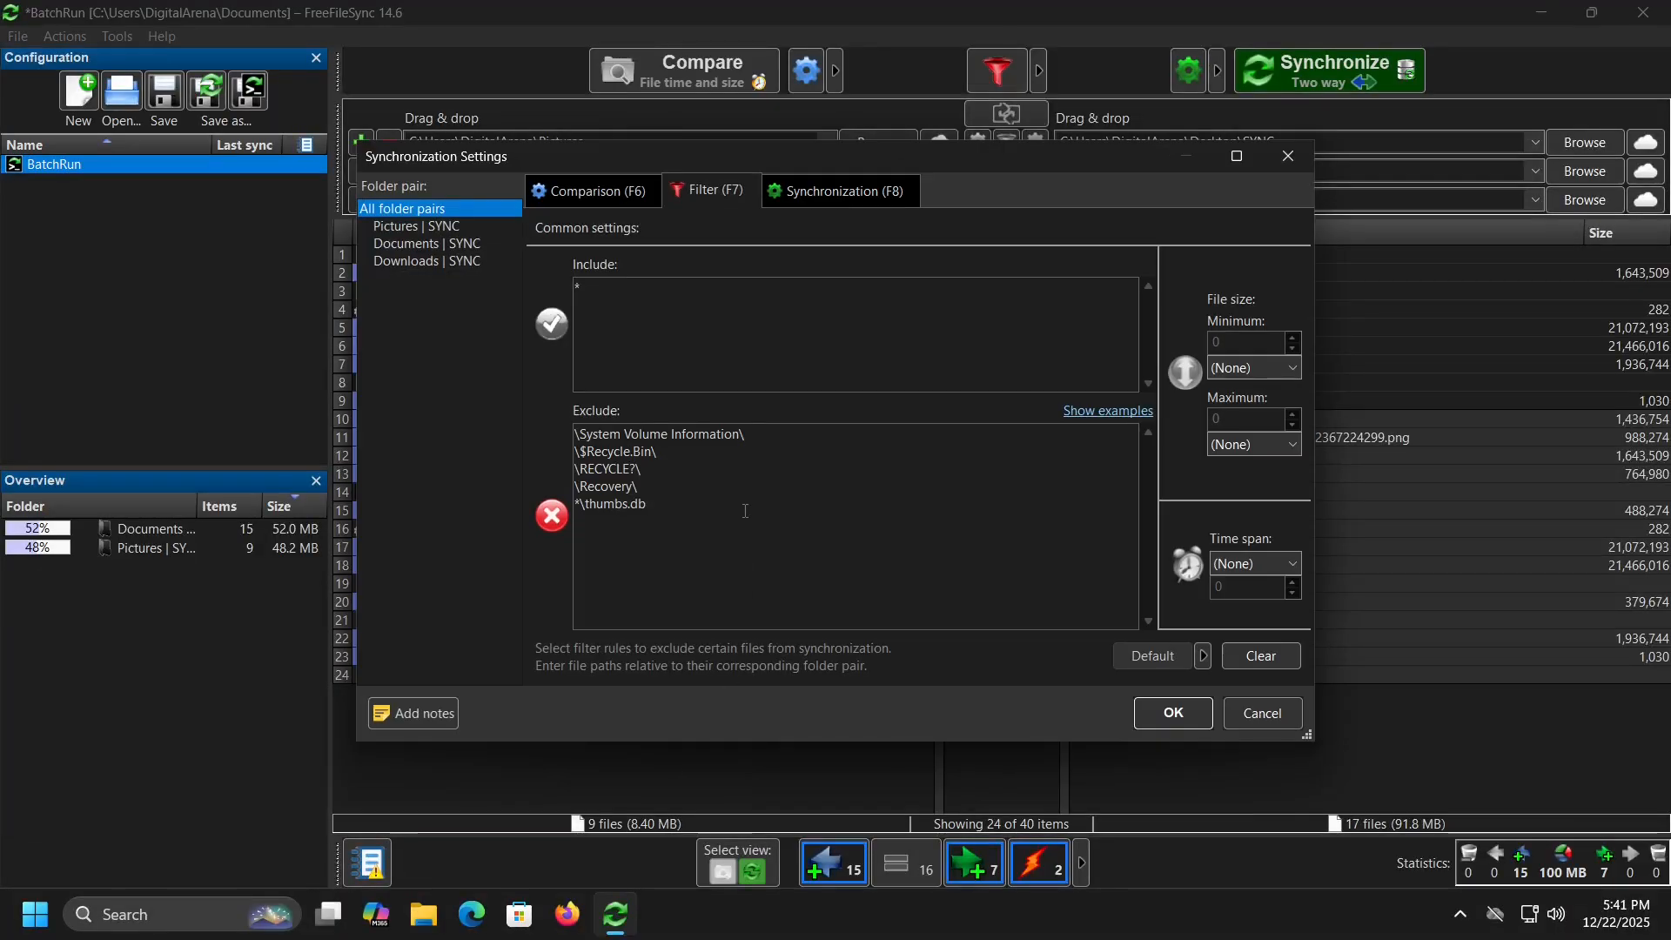
click(745, 511)
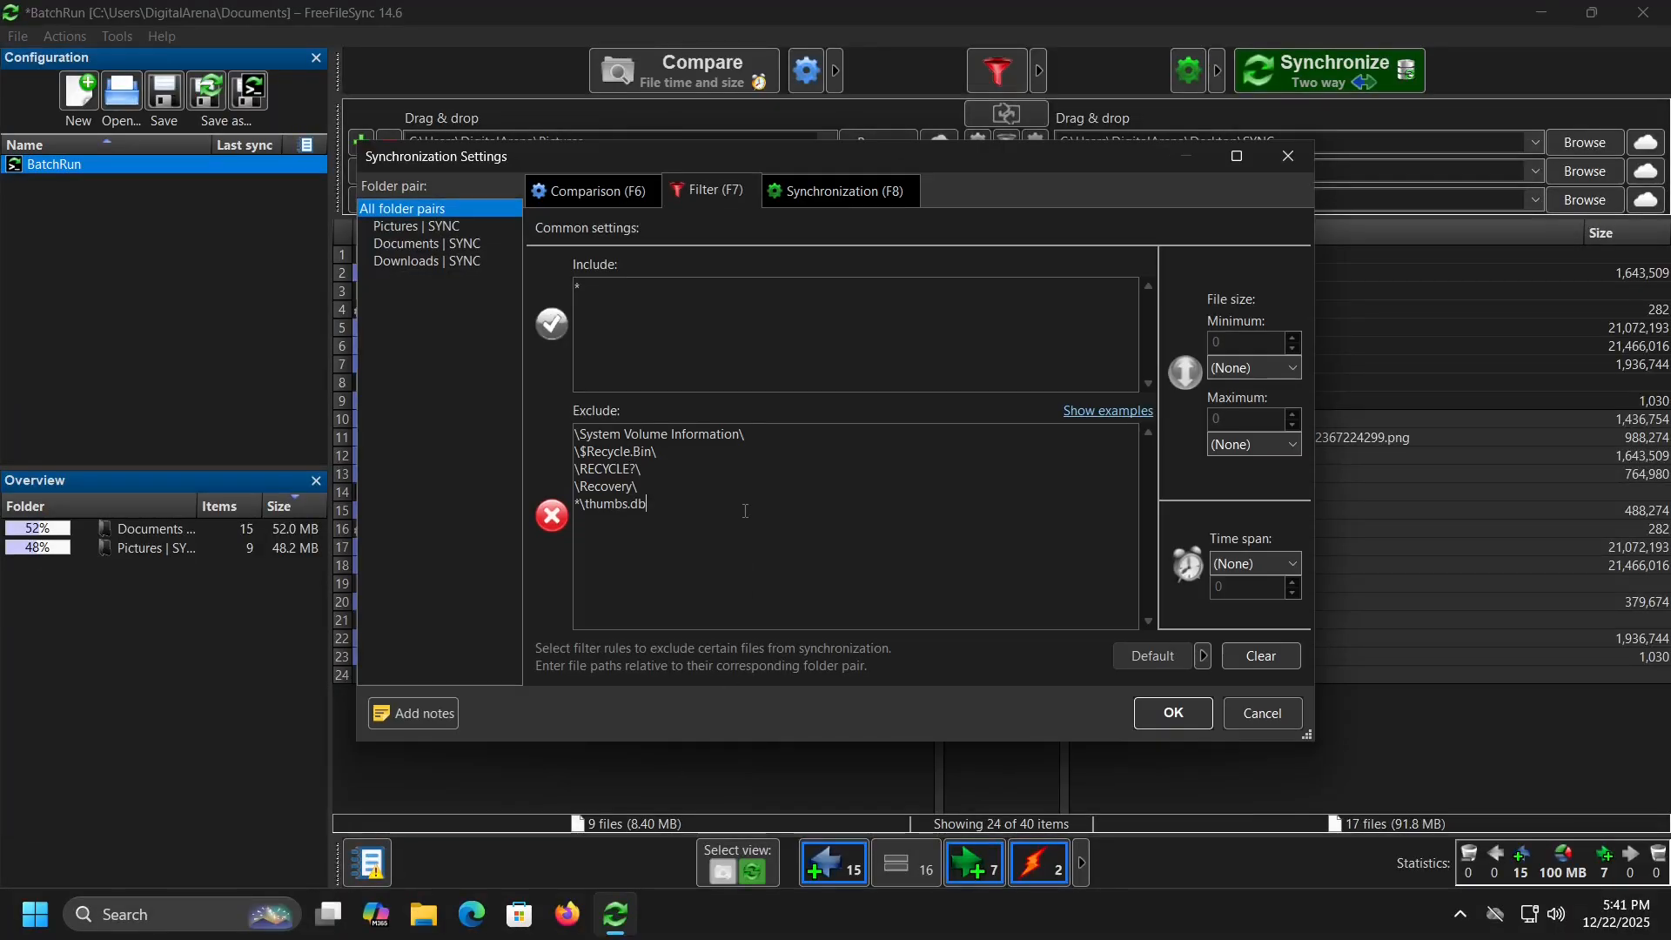
key(Return)
text(\desktop.ini)
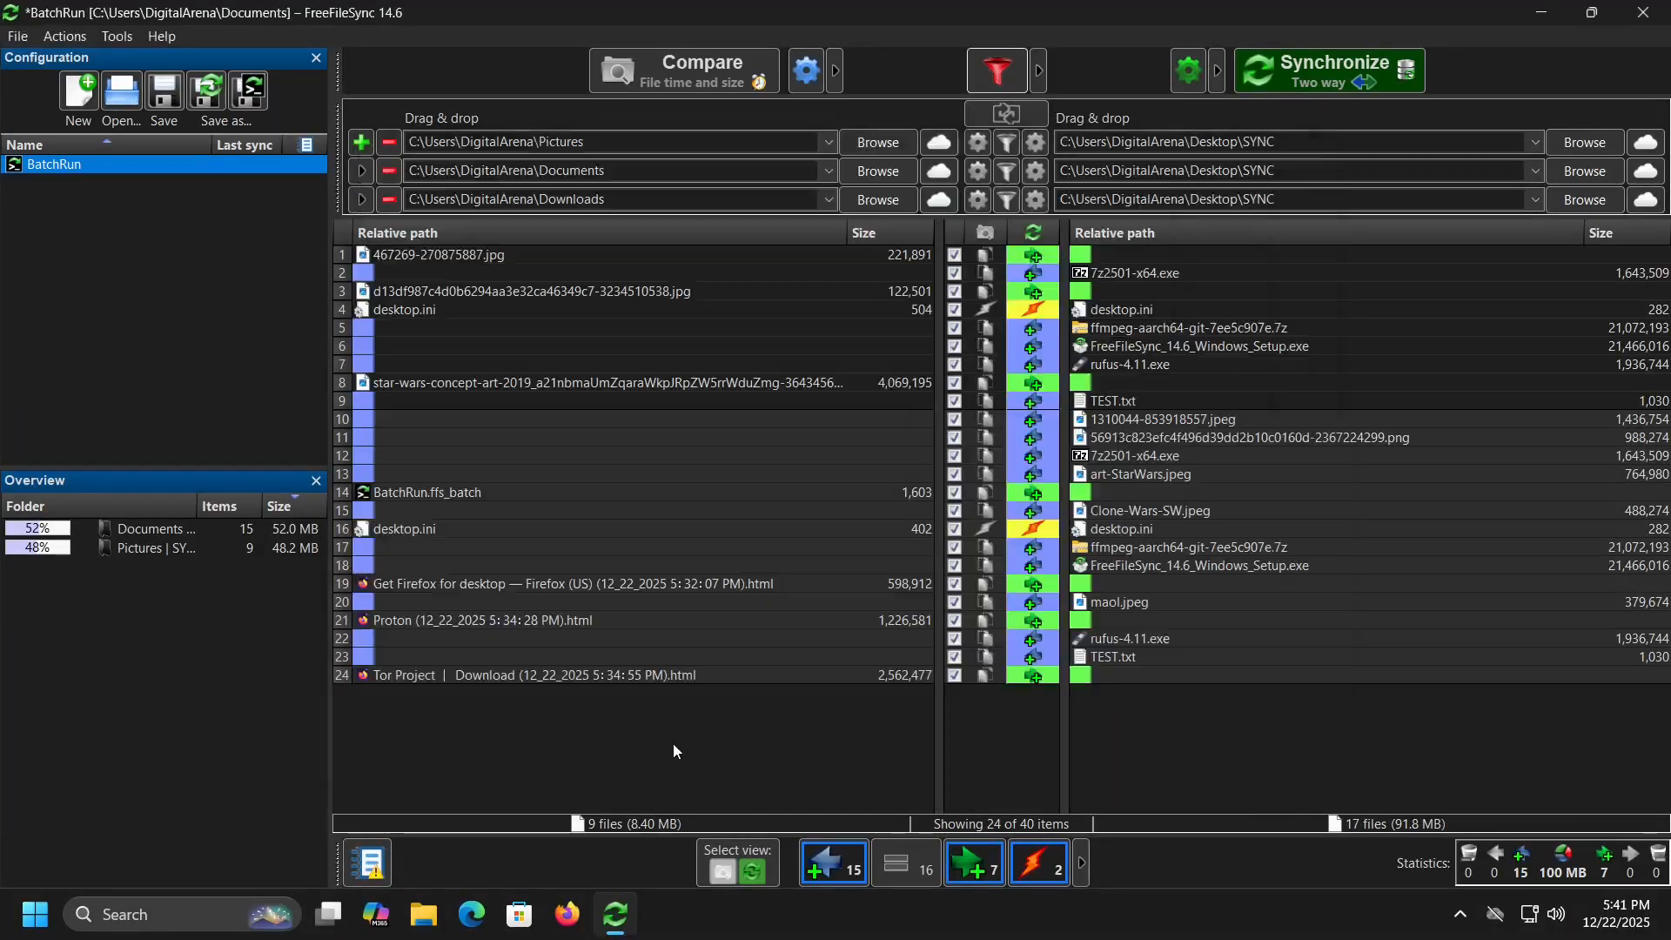
Exclude desktop.ini files from the comparison results with the filter rule *\desktop.ini.
click(496, 310)
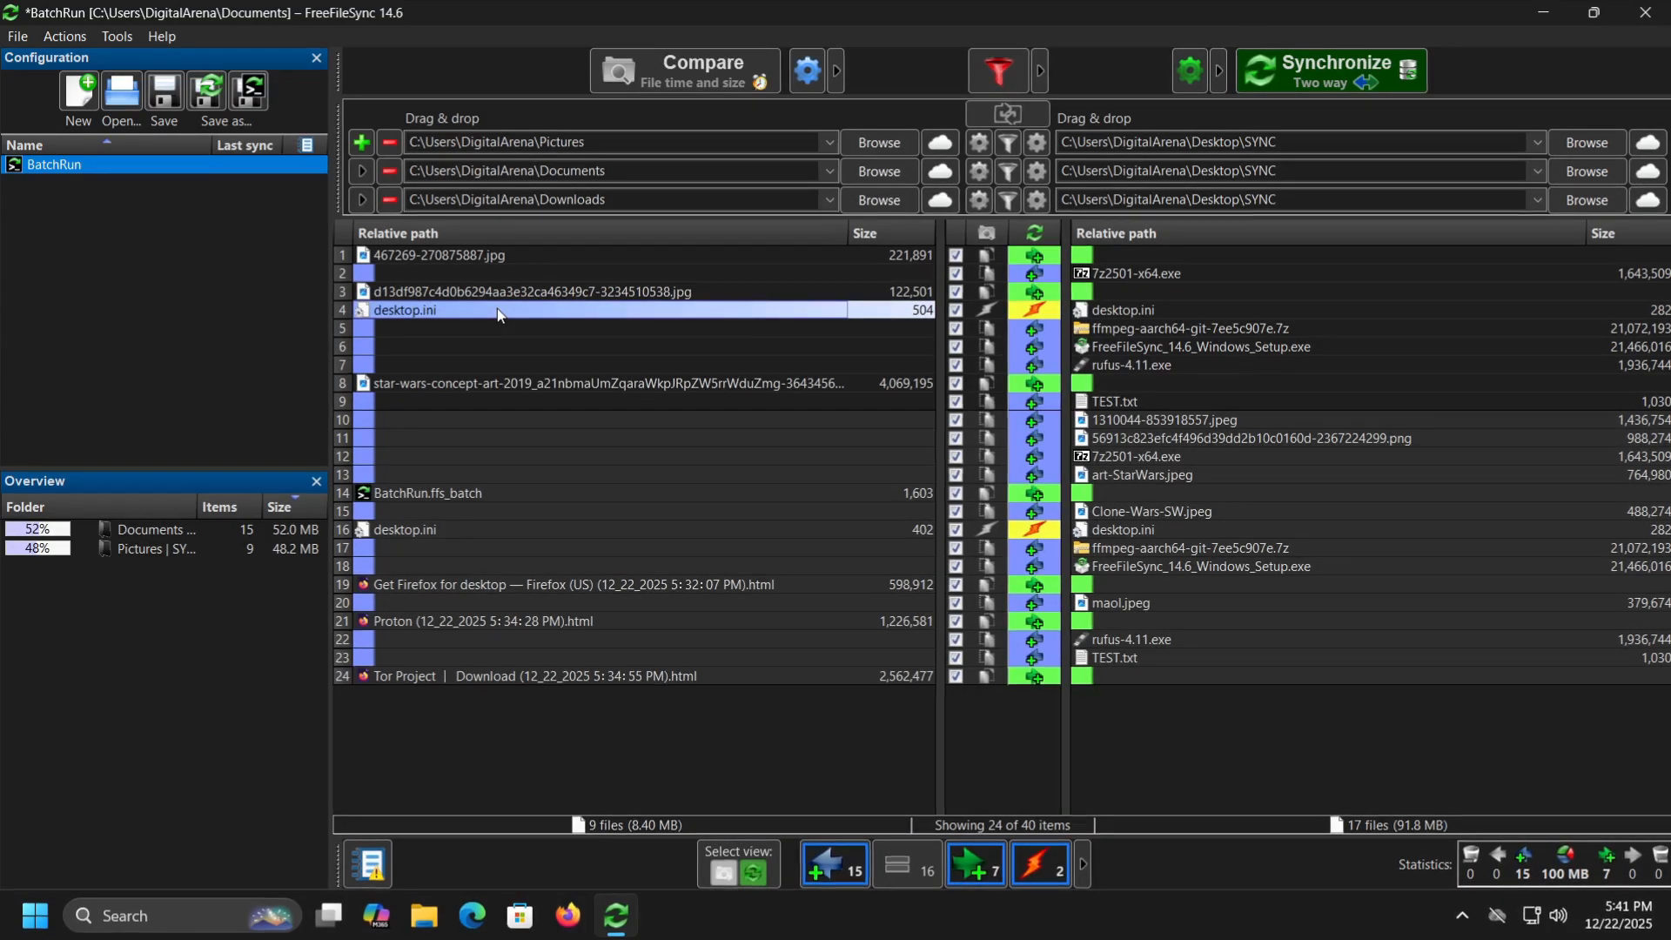
right_click(498, 308)
mouse_move(615, 429)
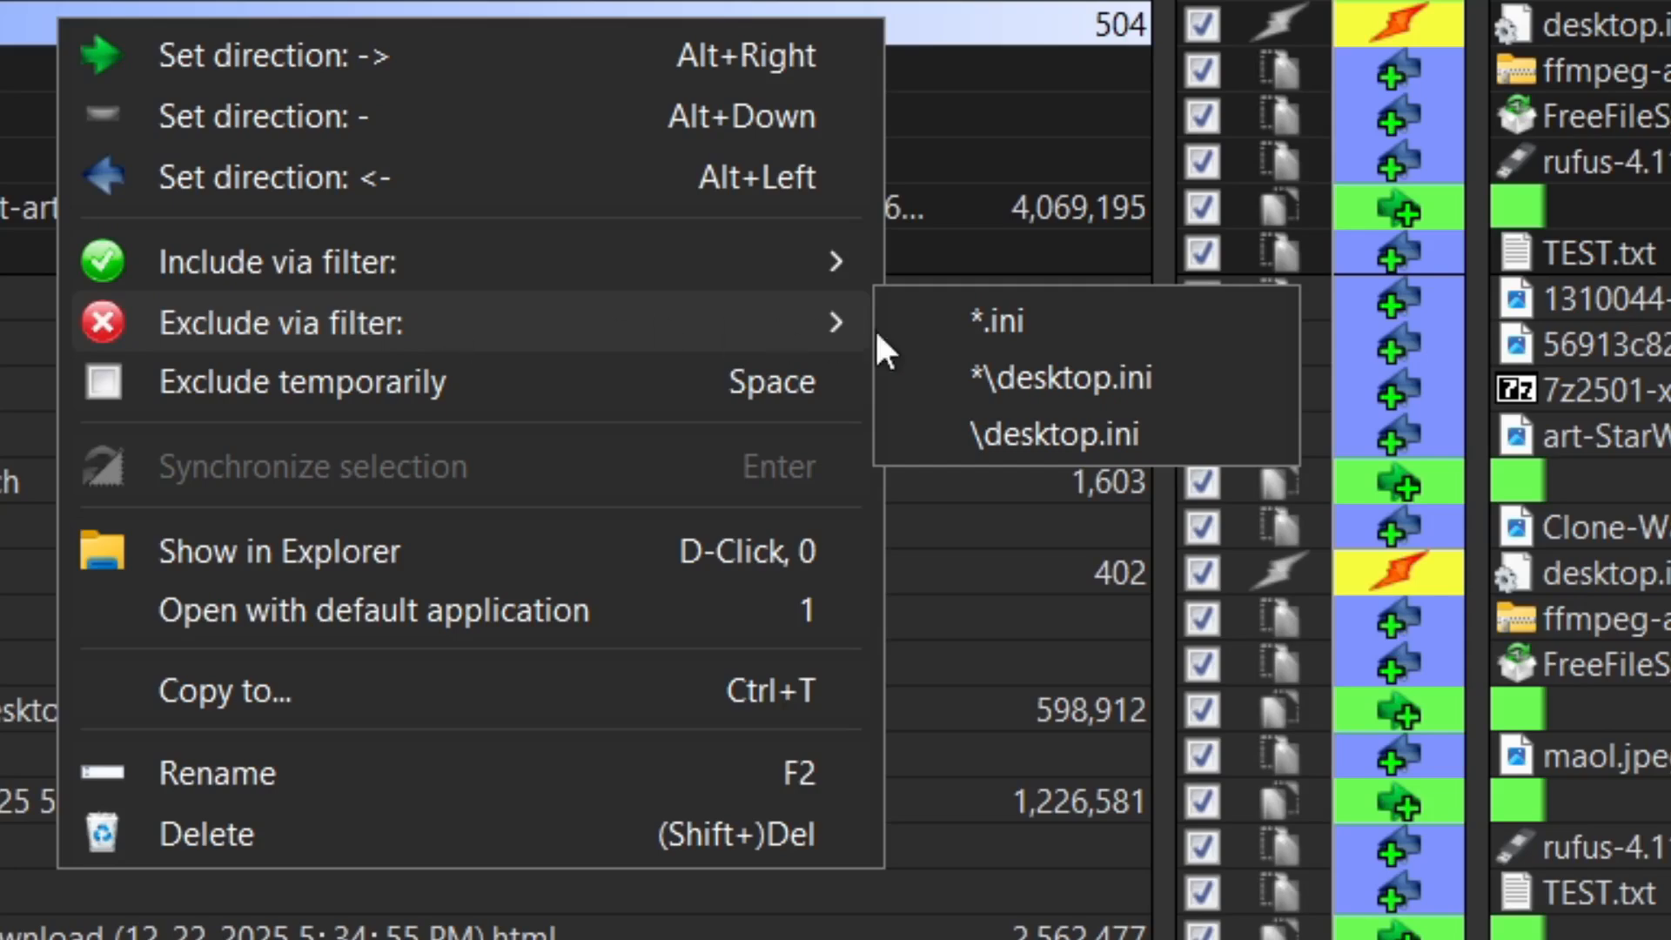
click(1119, 374)
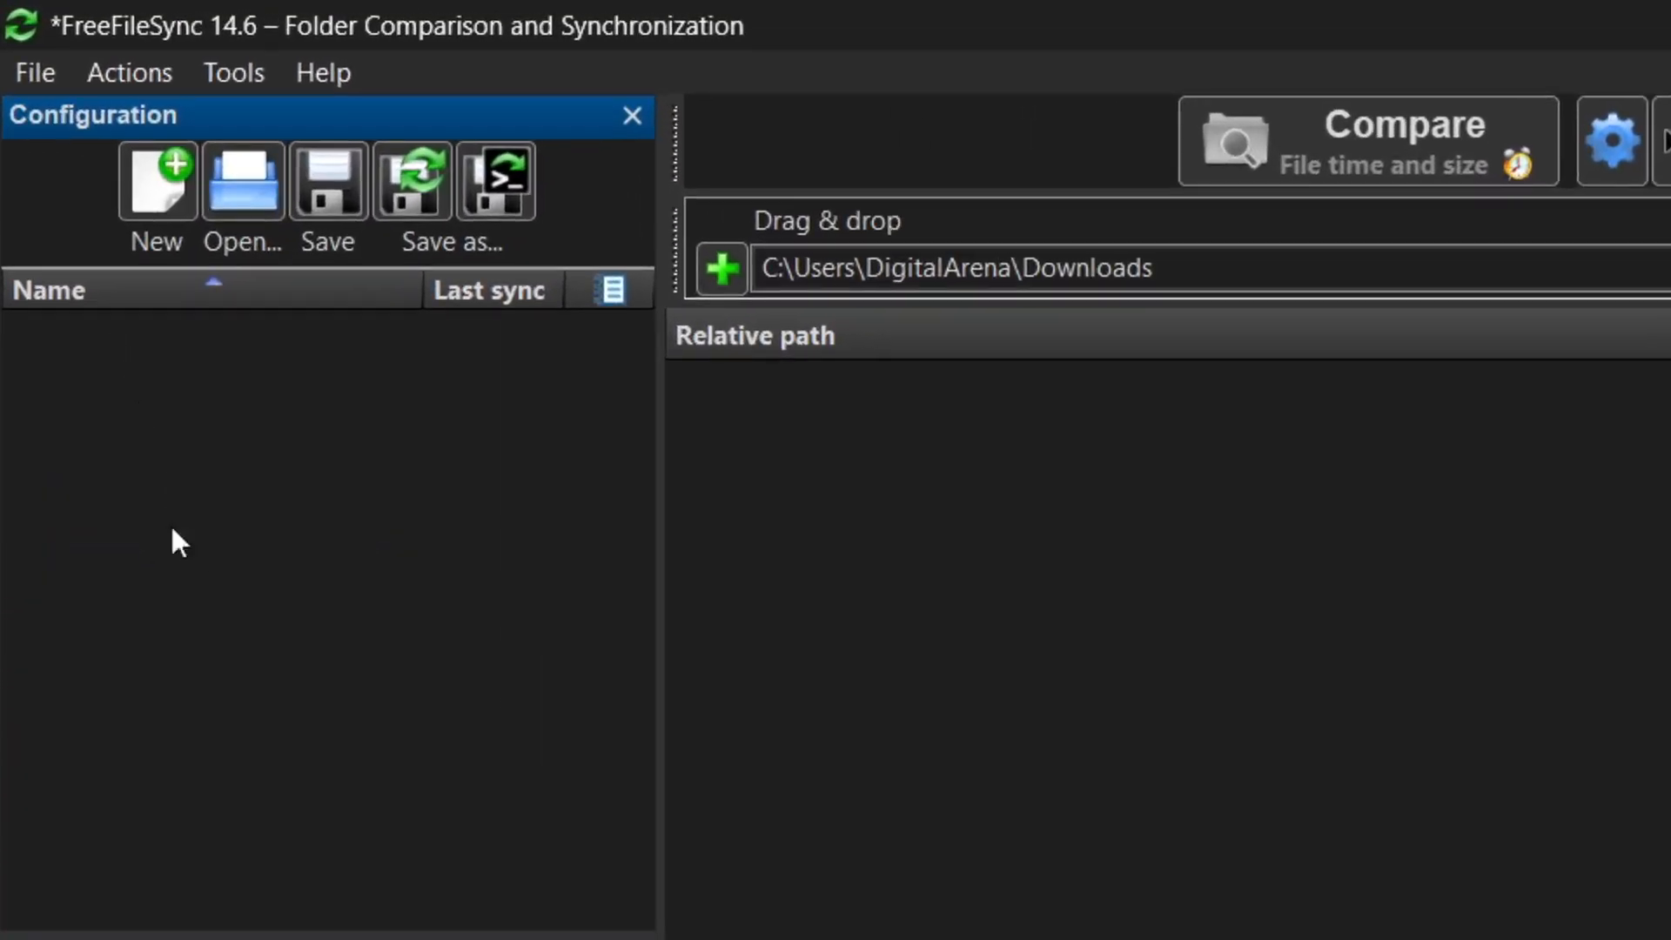
Save the Downloads and SYNC configuration as a batch job named BatchRun in the Documents folder.
click(9, 75)
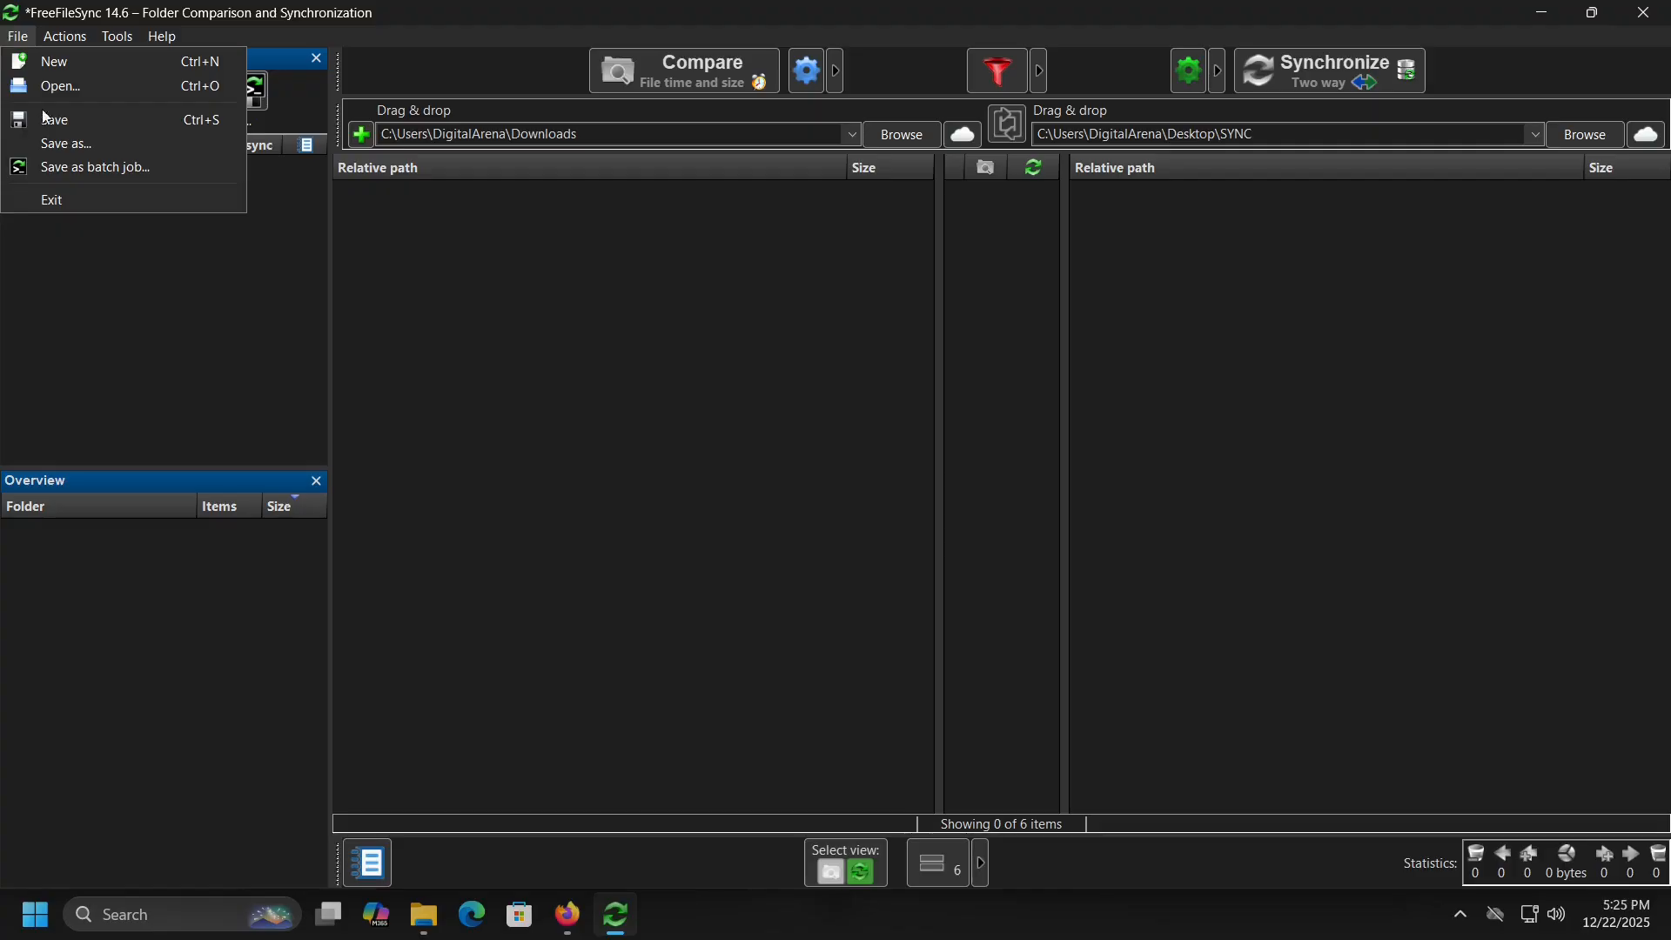
click(190, 334)
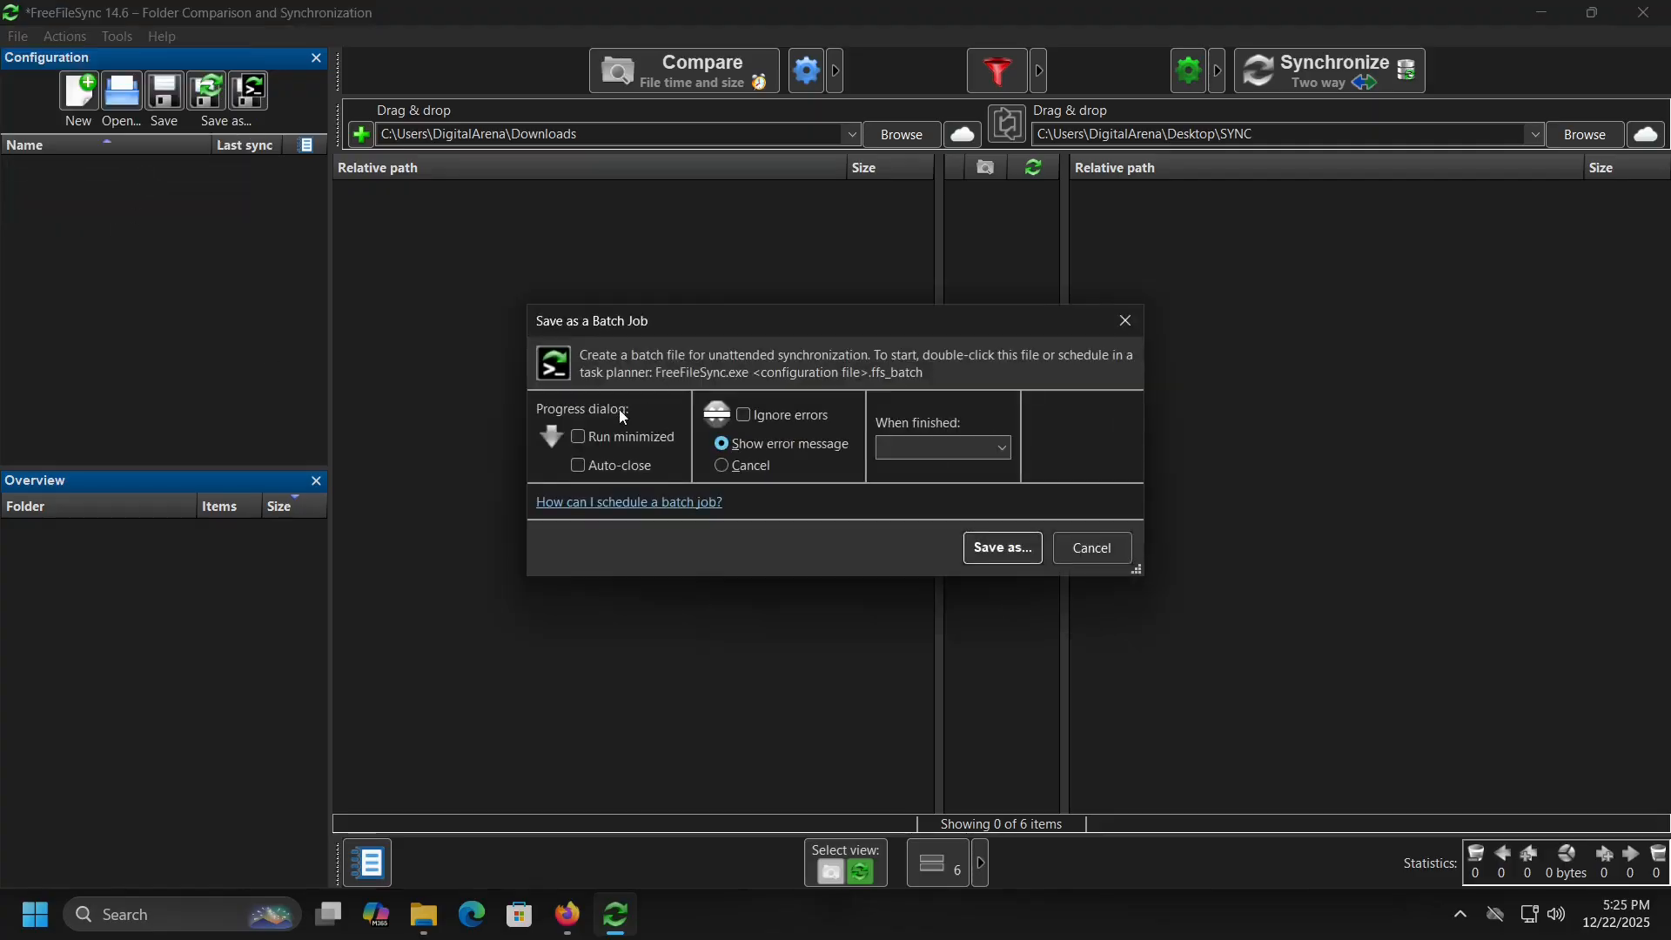
click(1025, 566)
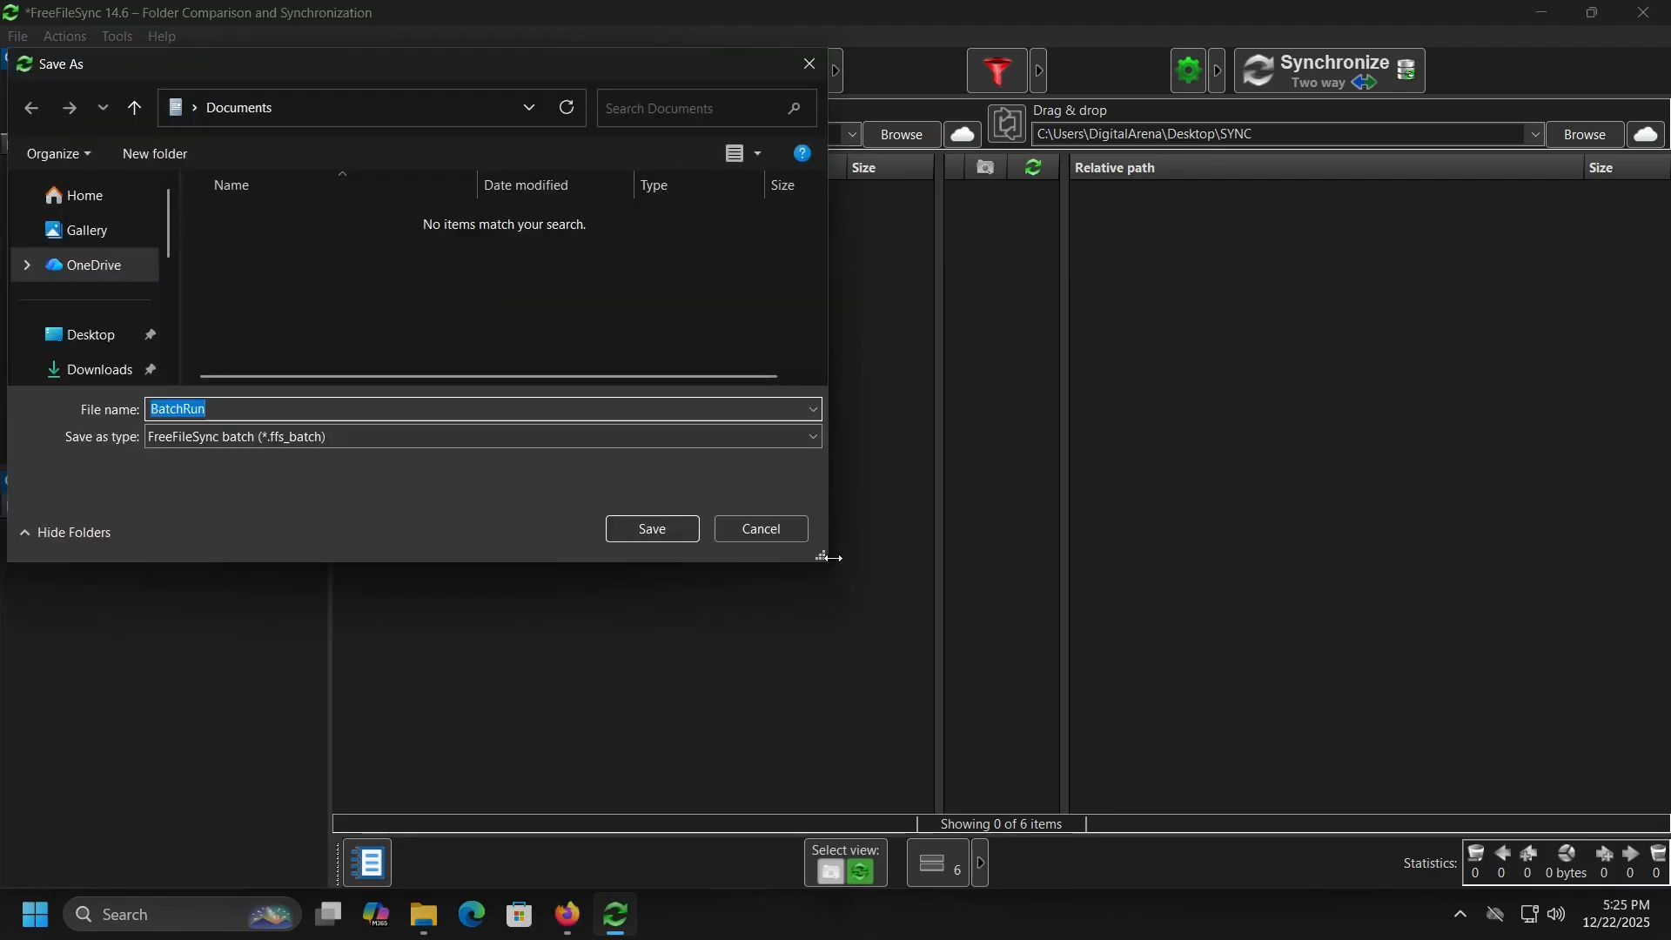
click(662, 539)
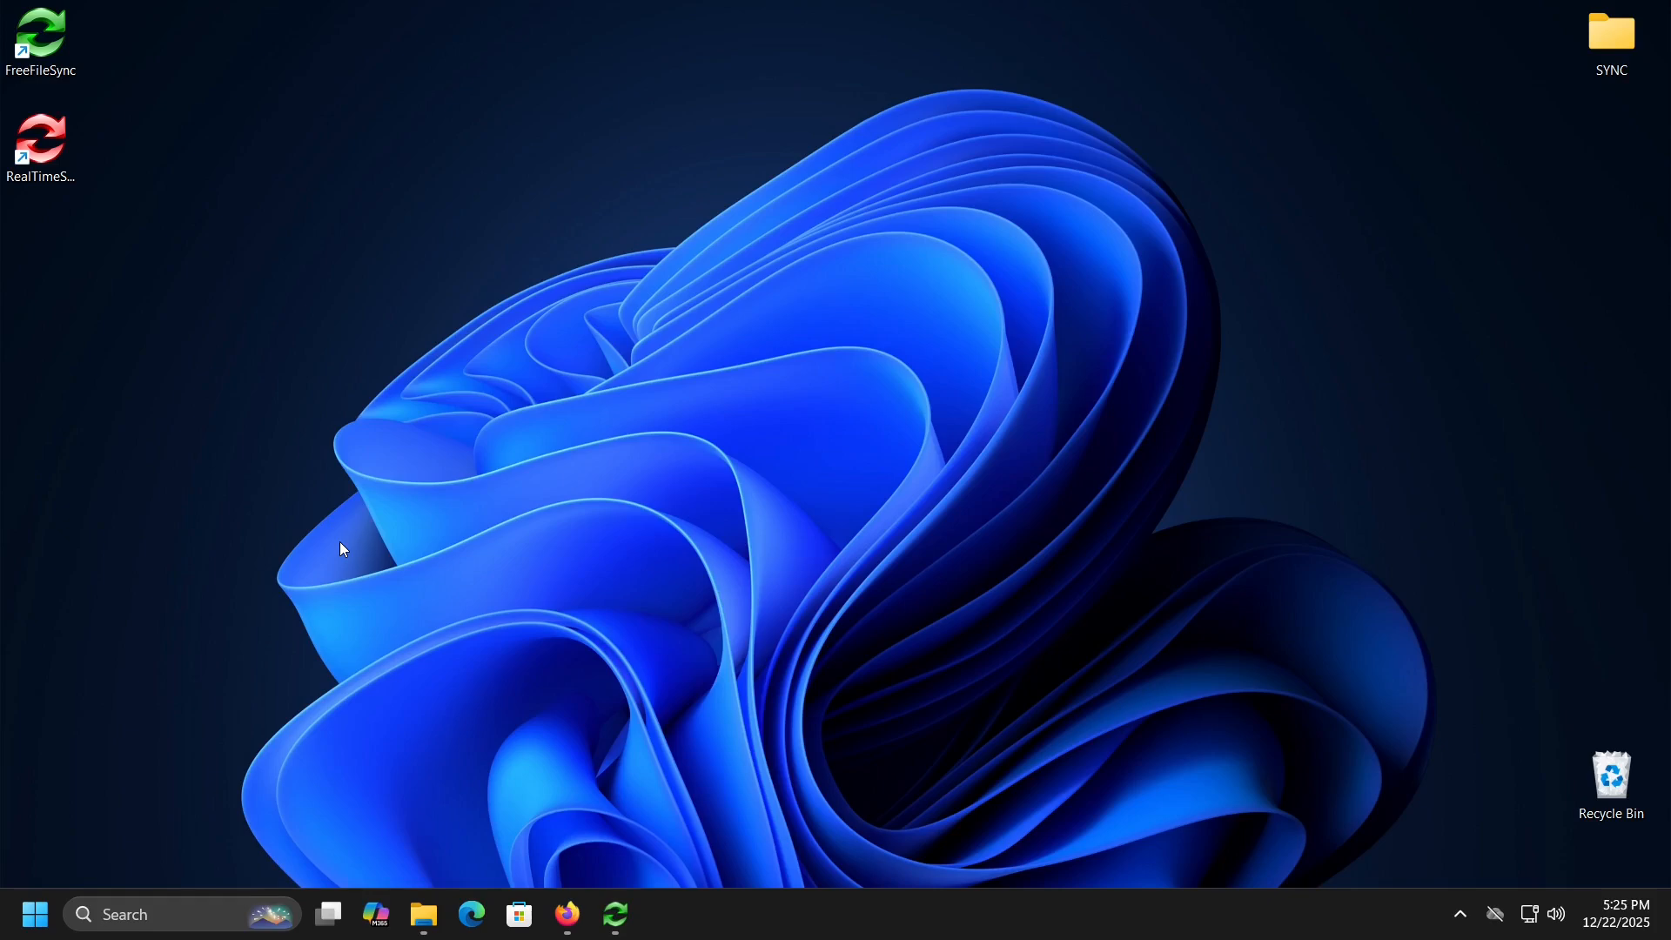
Launch RealTimeSync from the desktop and load the BatchRun batch file from Documents.
double_click(59, 178)
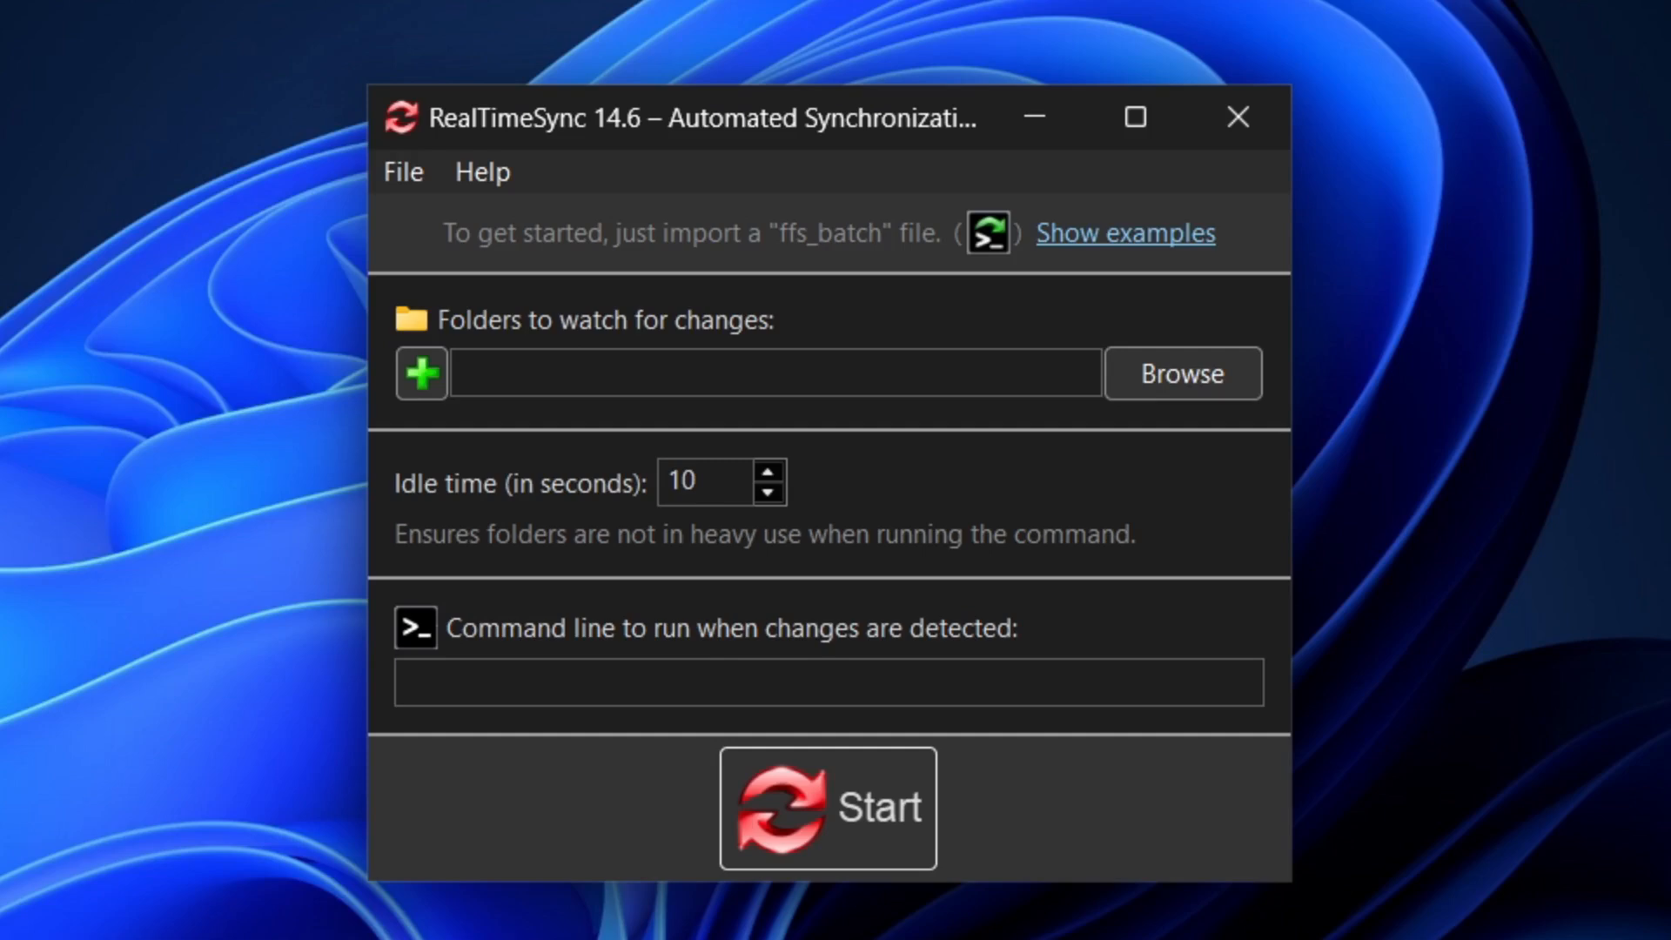
click(387, 174)
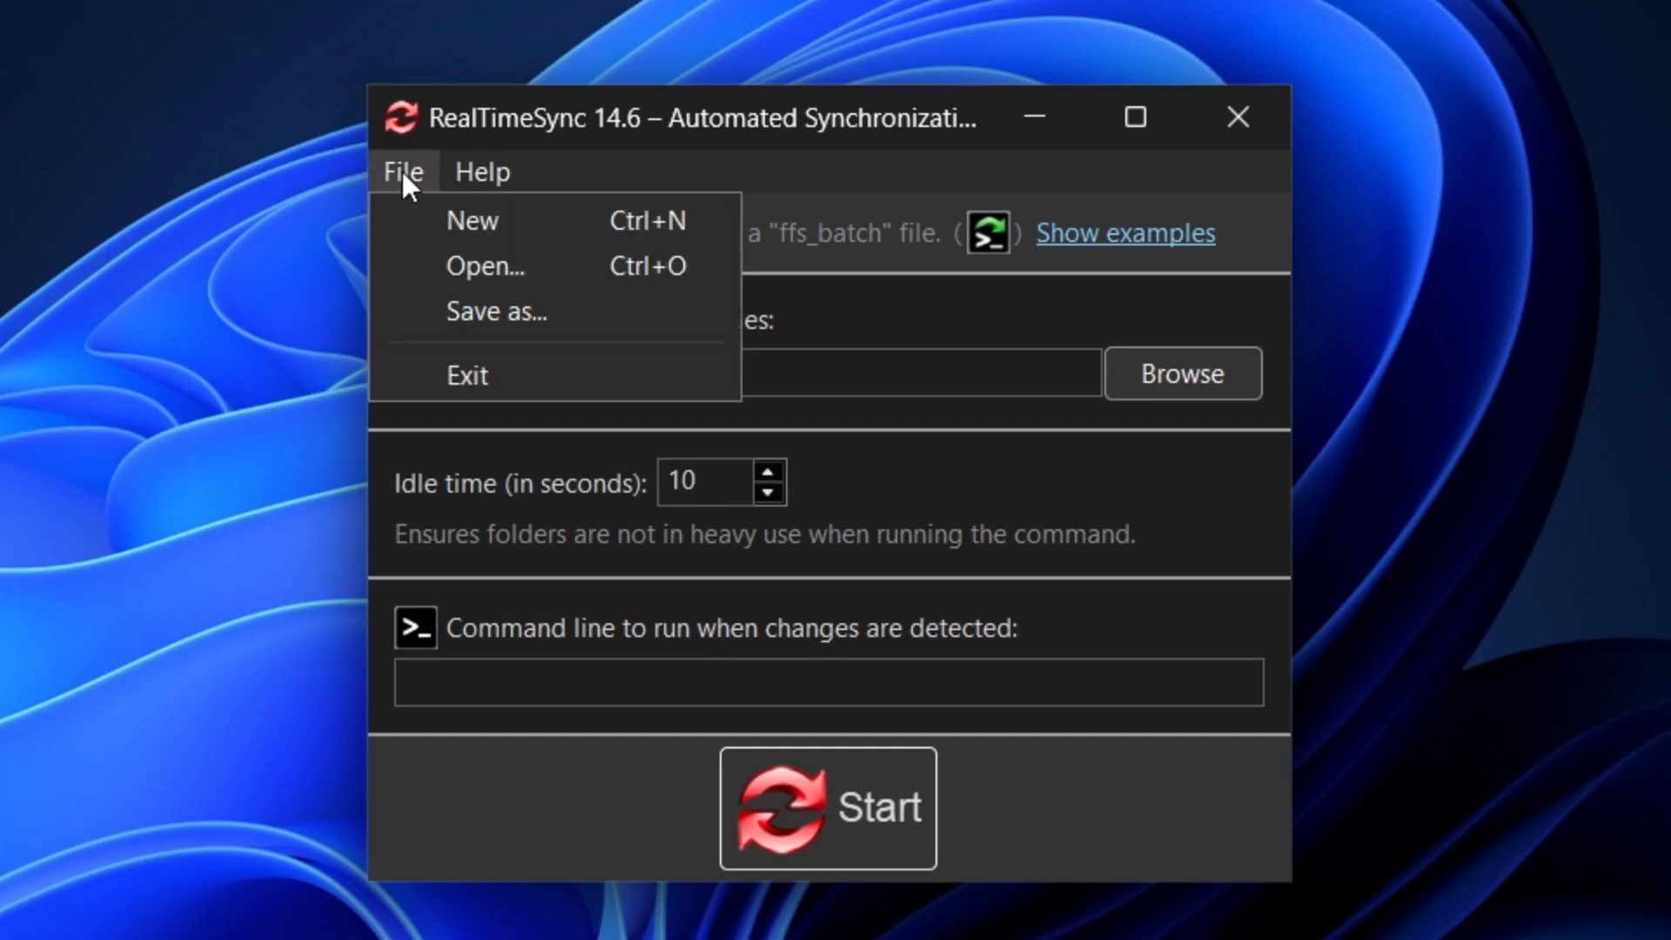
click(448, 265)
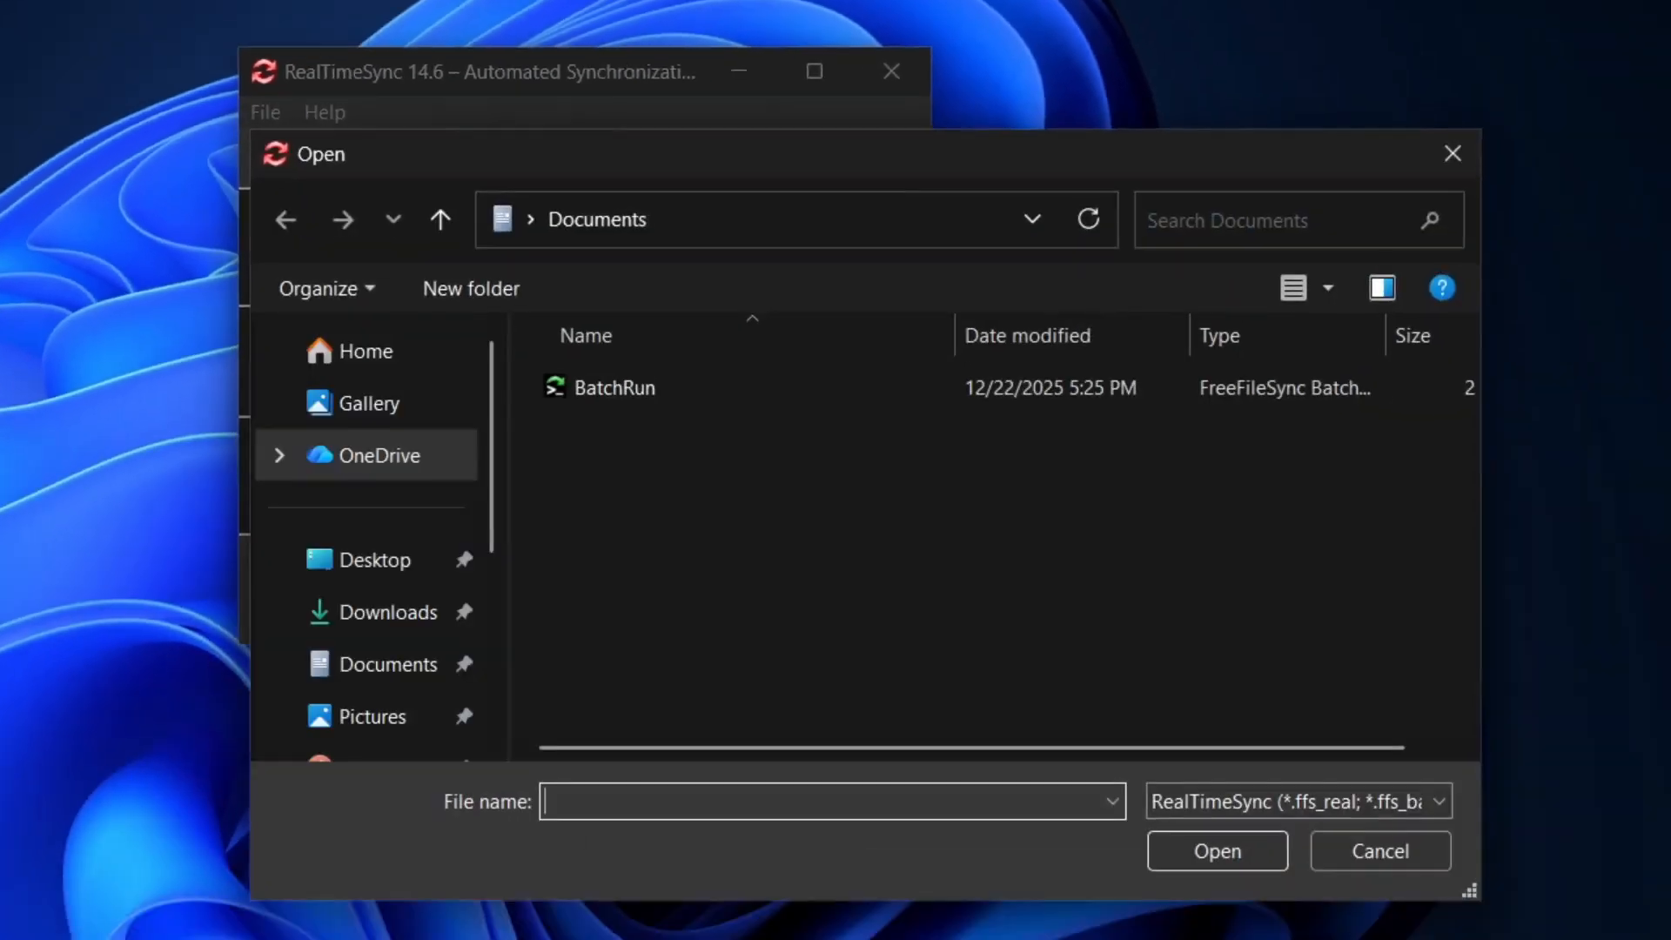
click(656, 391)
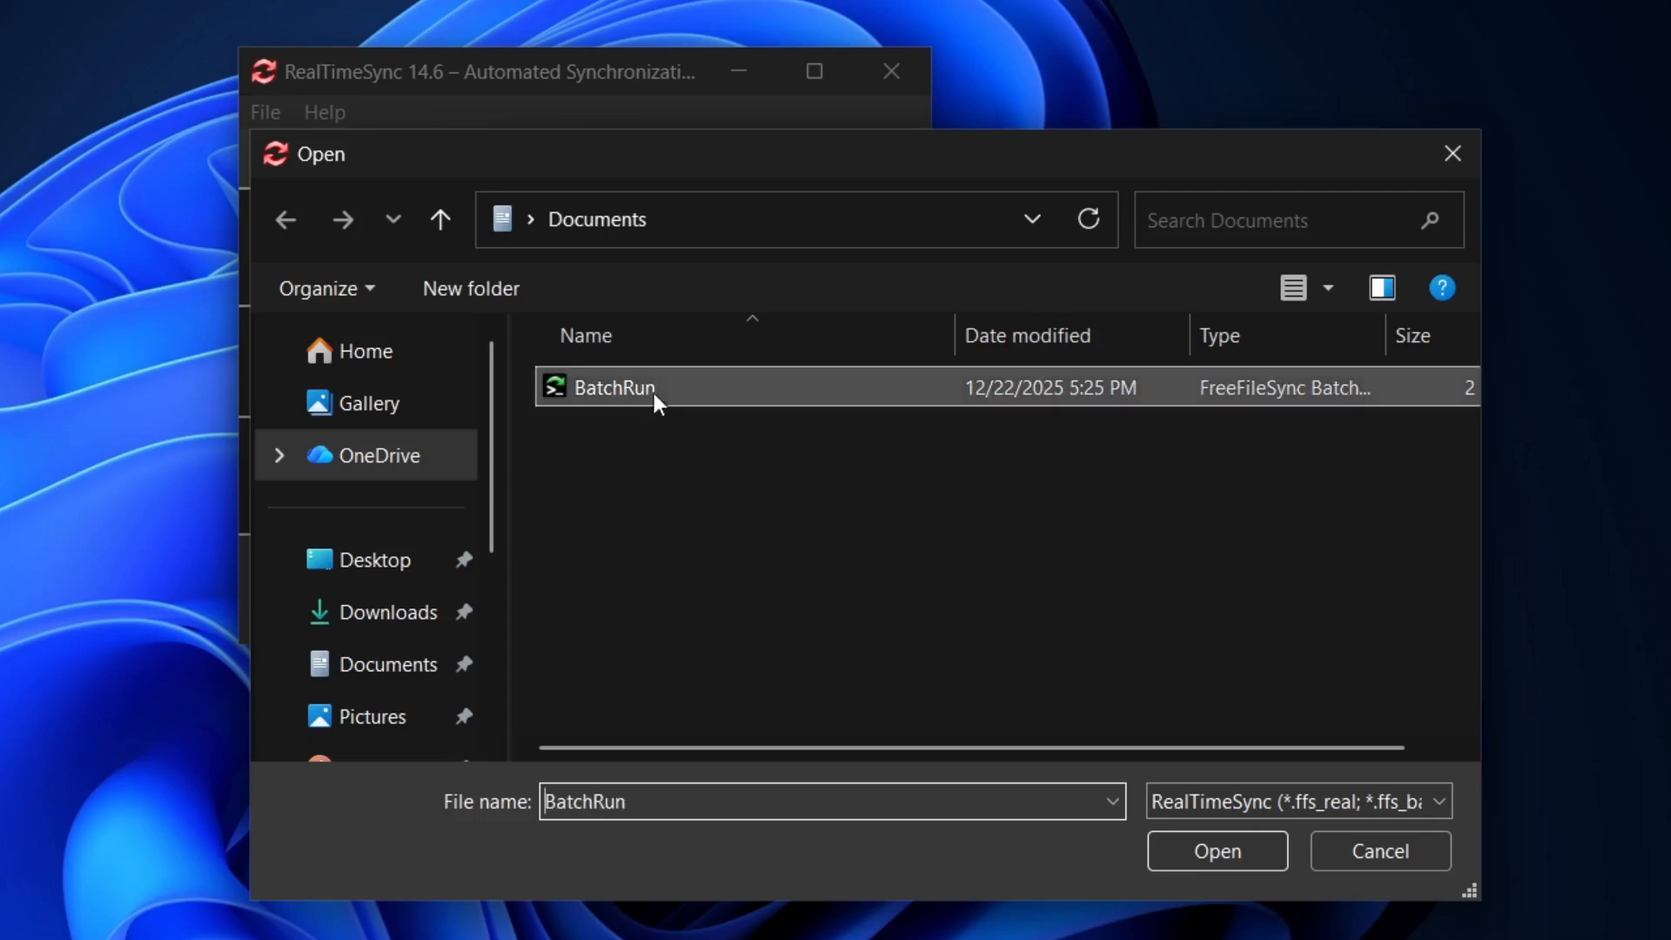
click(1218, 851)
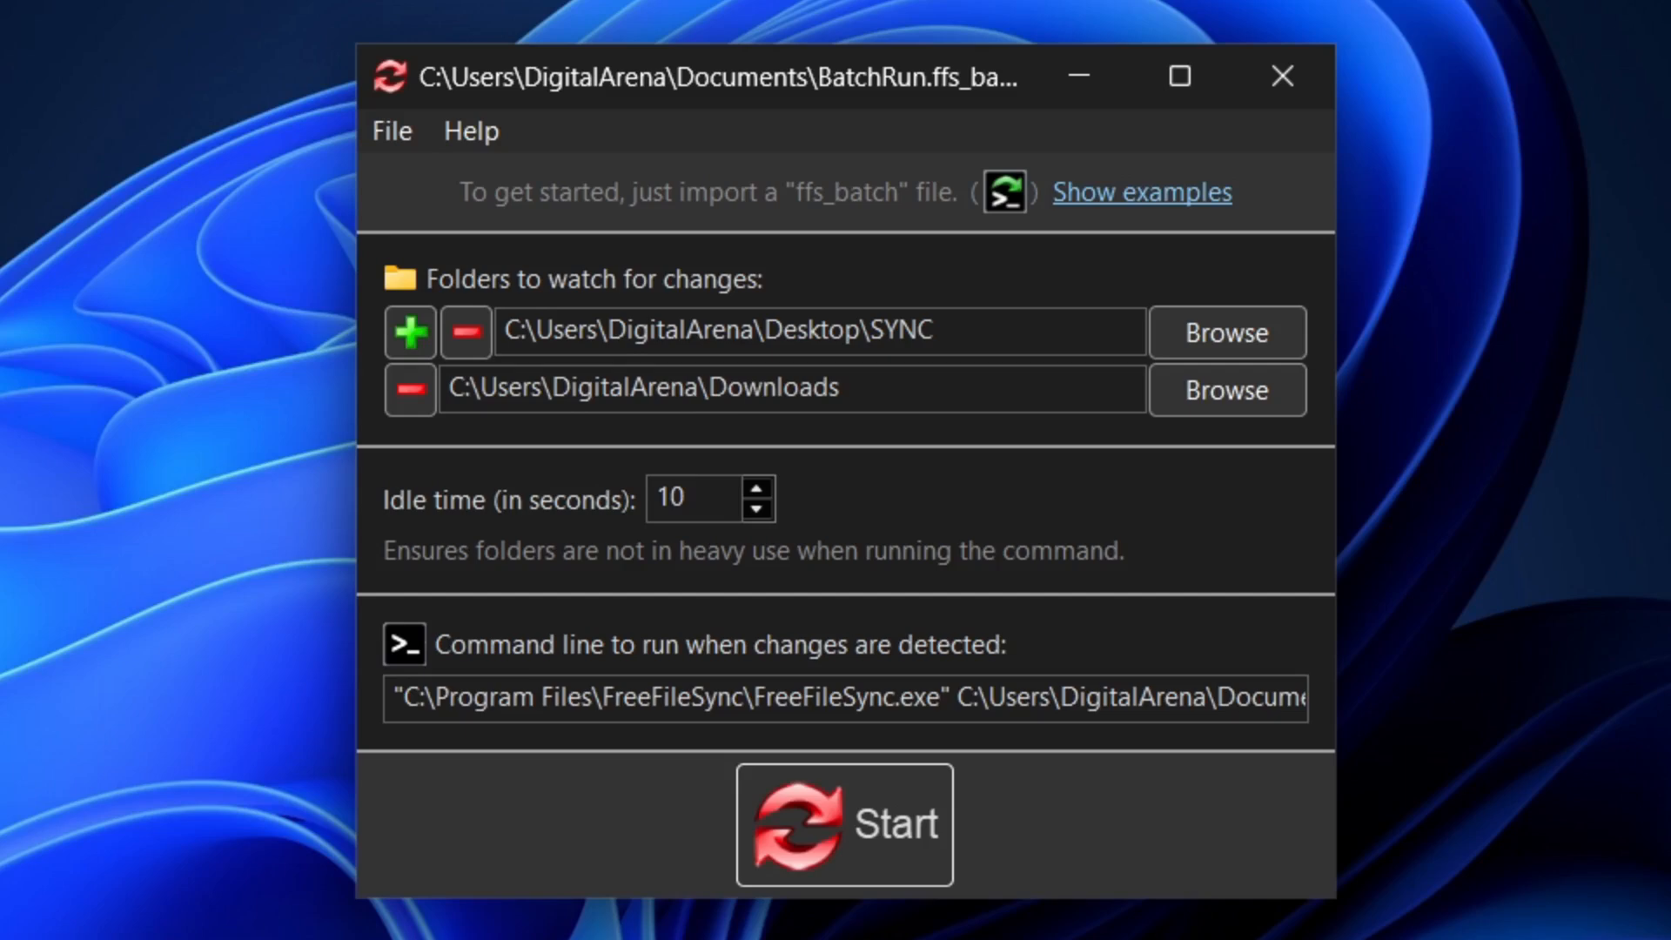
Start real-time monitoring, check the hidden tray icons for RealTimeSync, and close the BatchRun synchronization report.
click(909, 841)
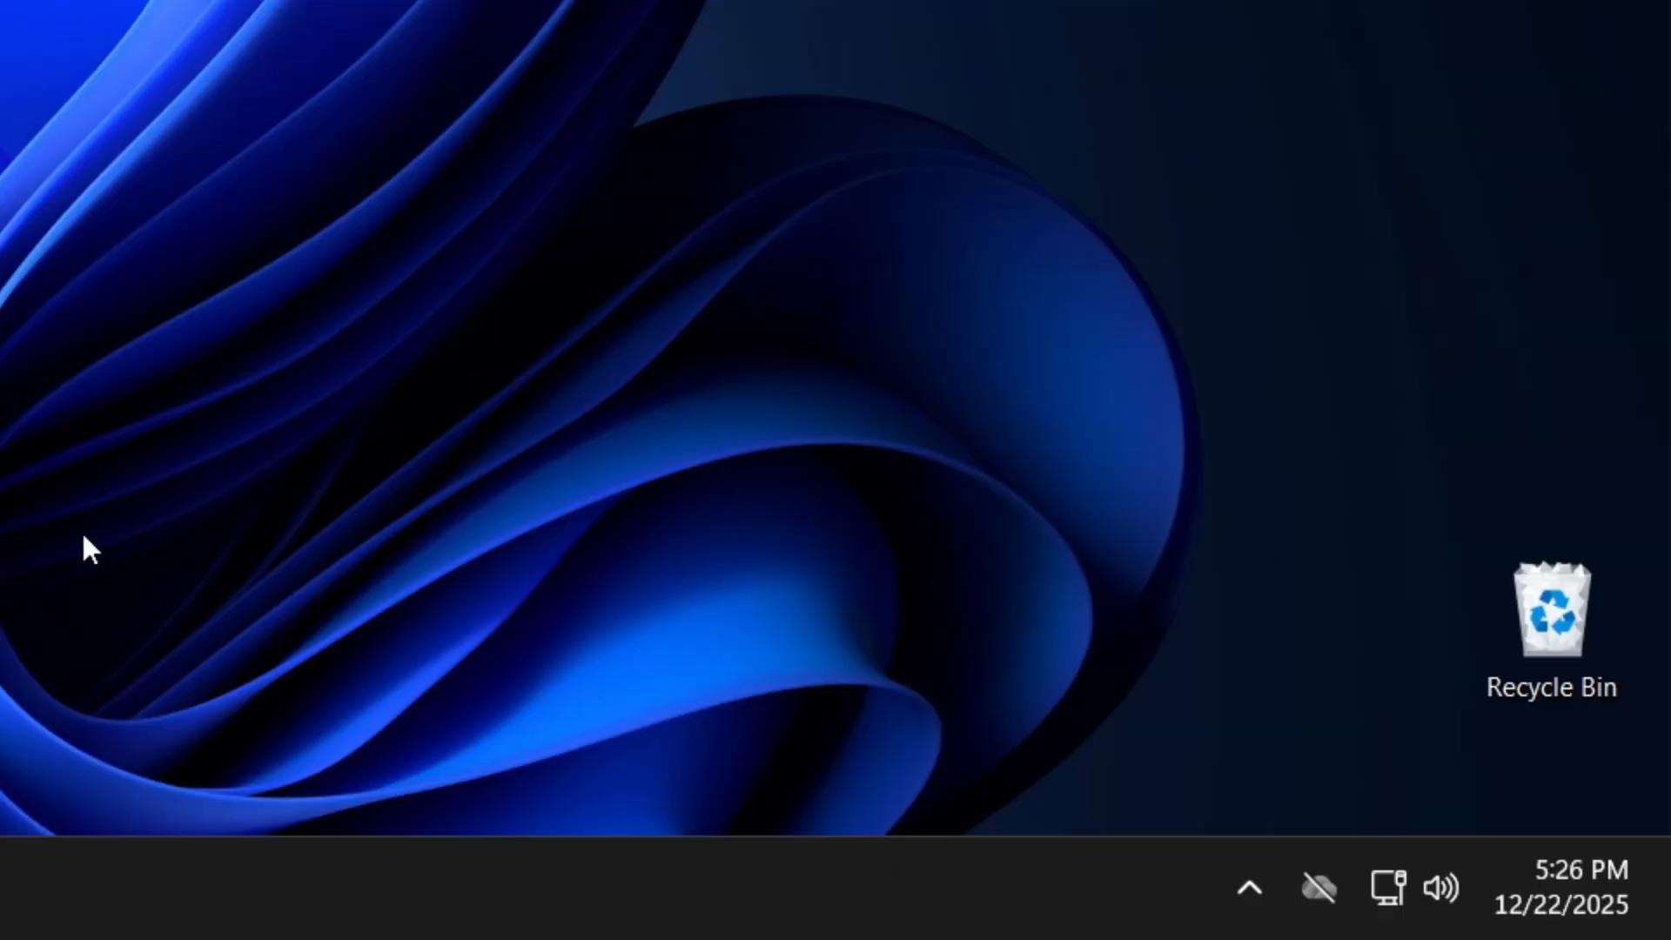
click(1250, 892)
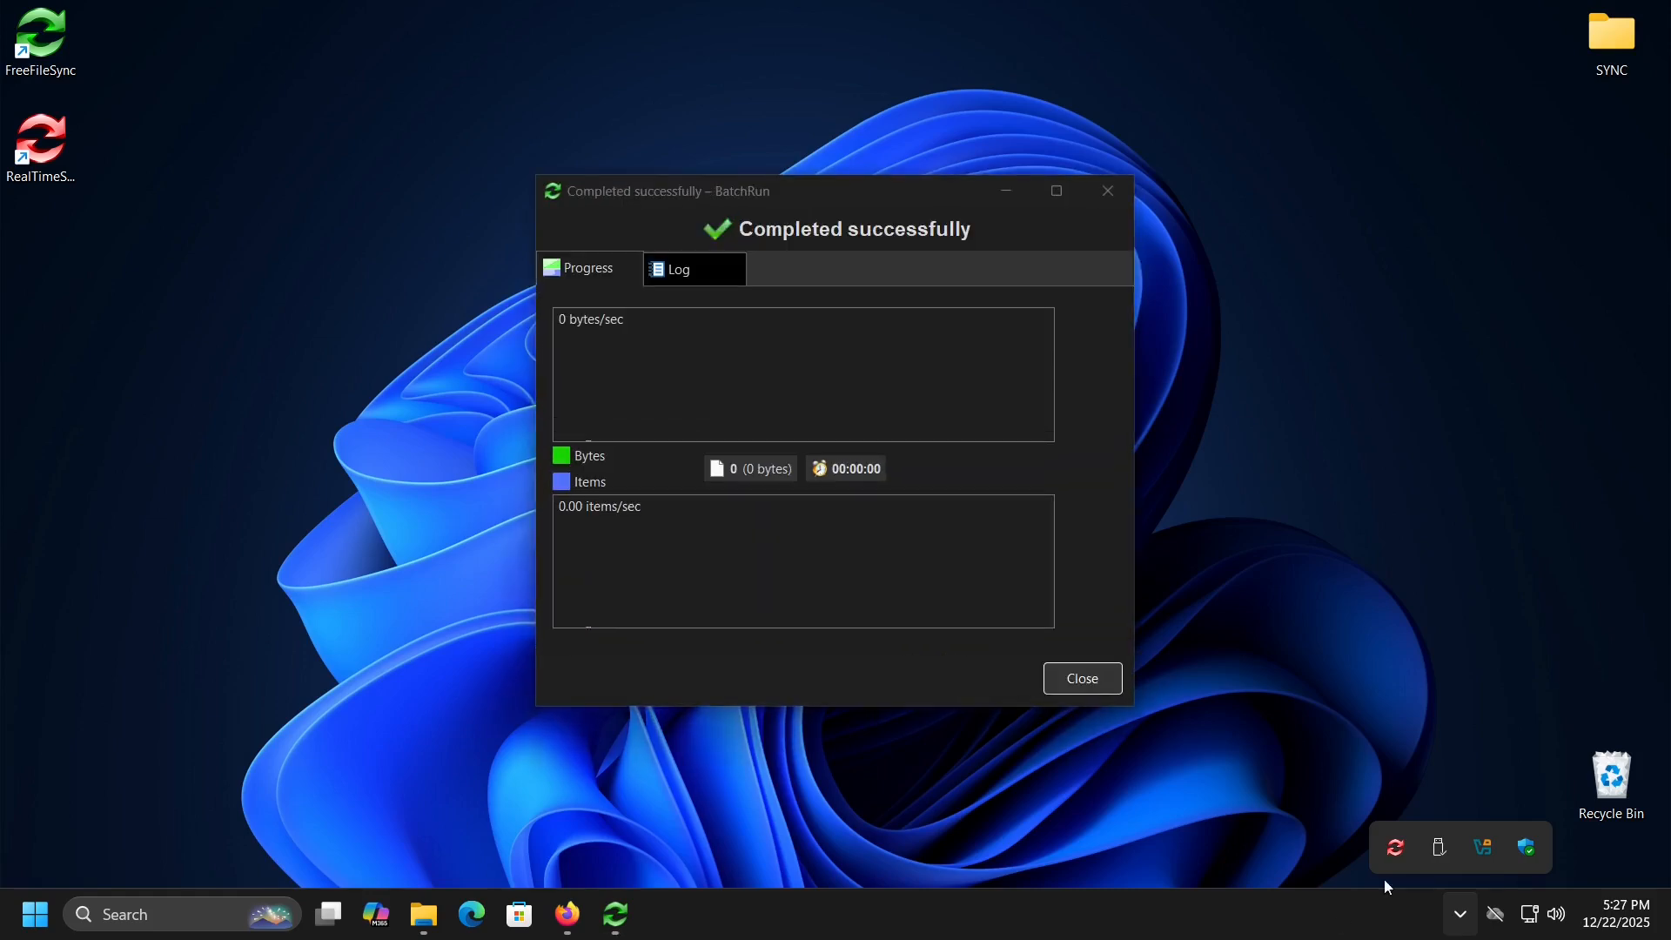
click(1481, 718)
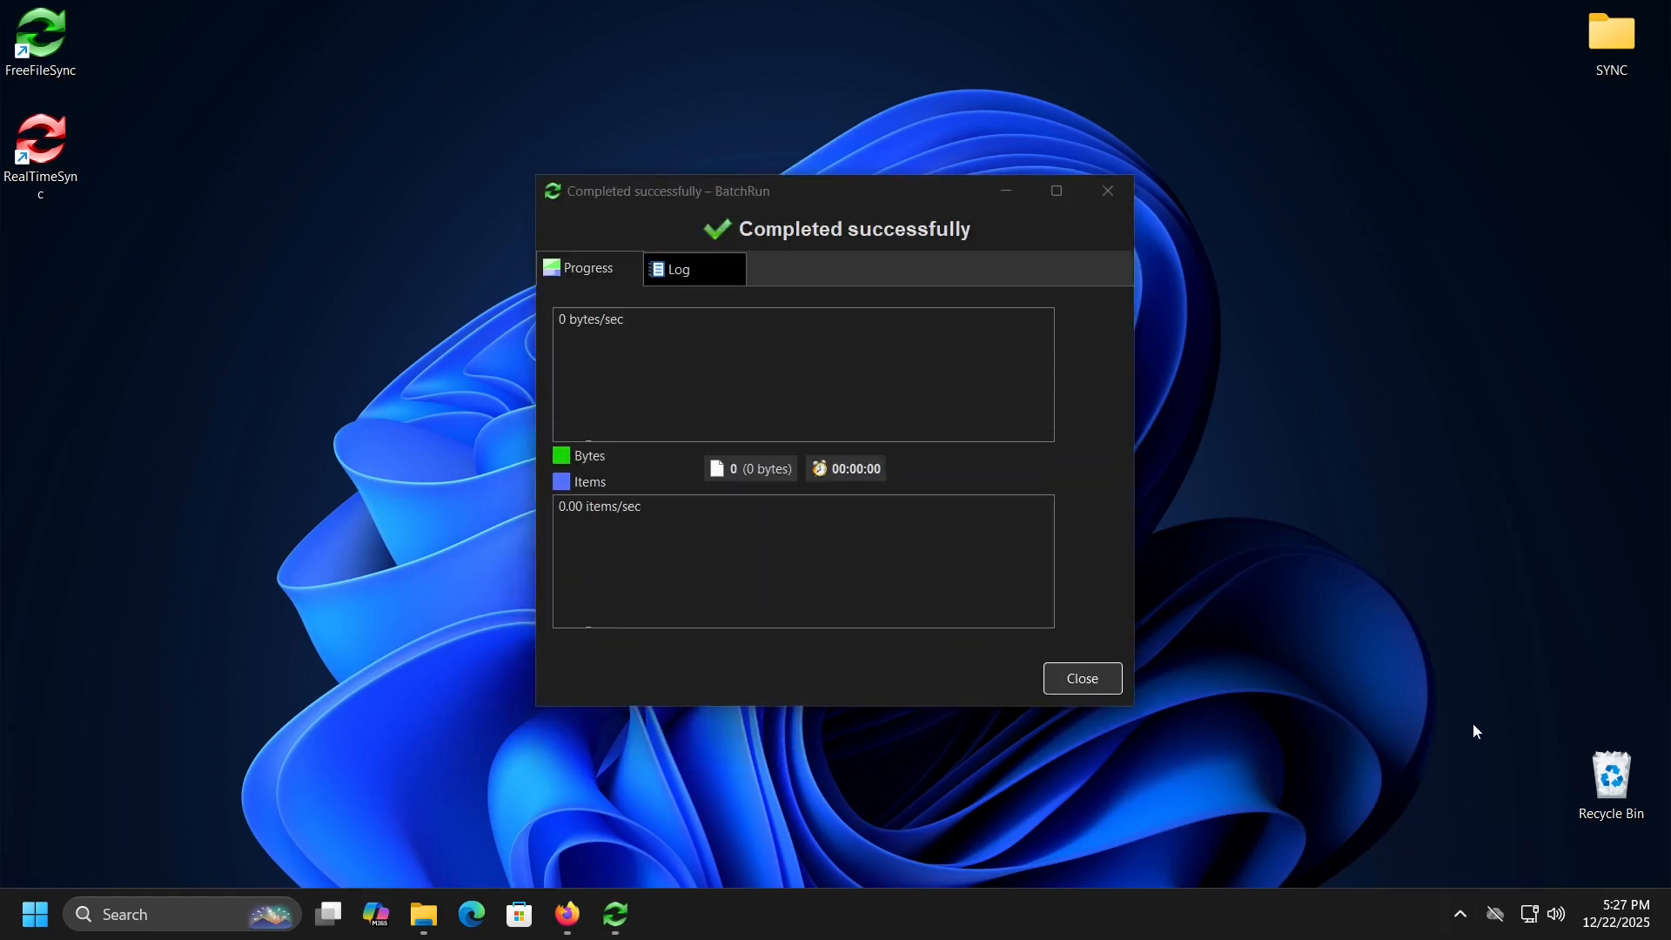
click(1103, 680)
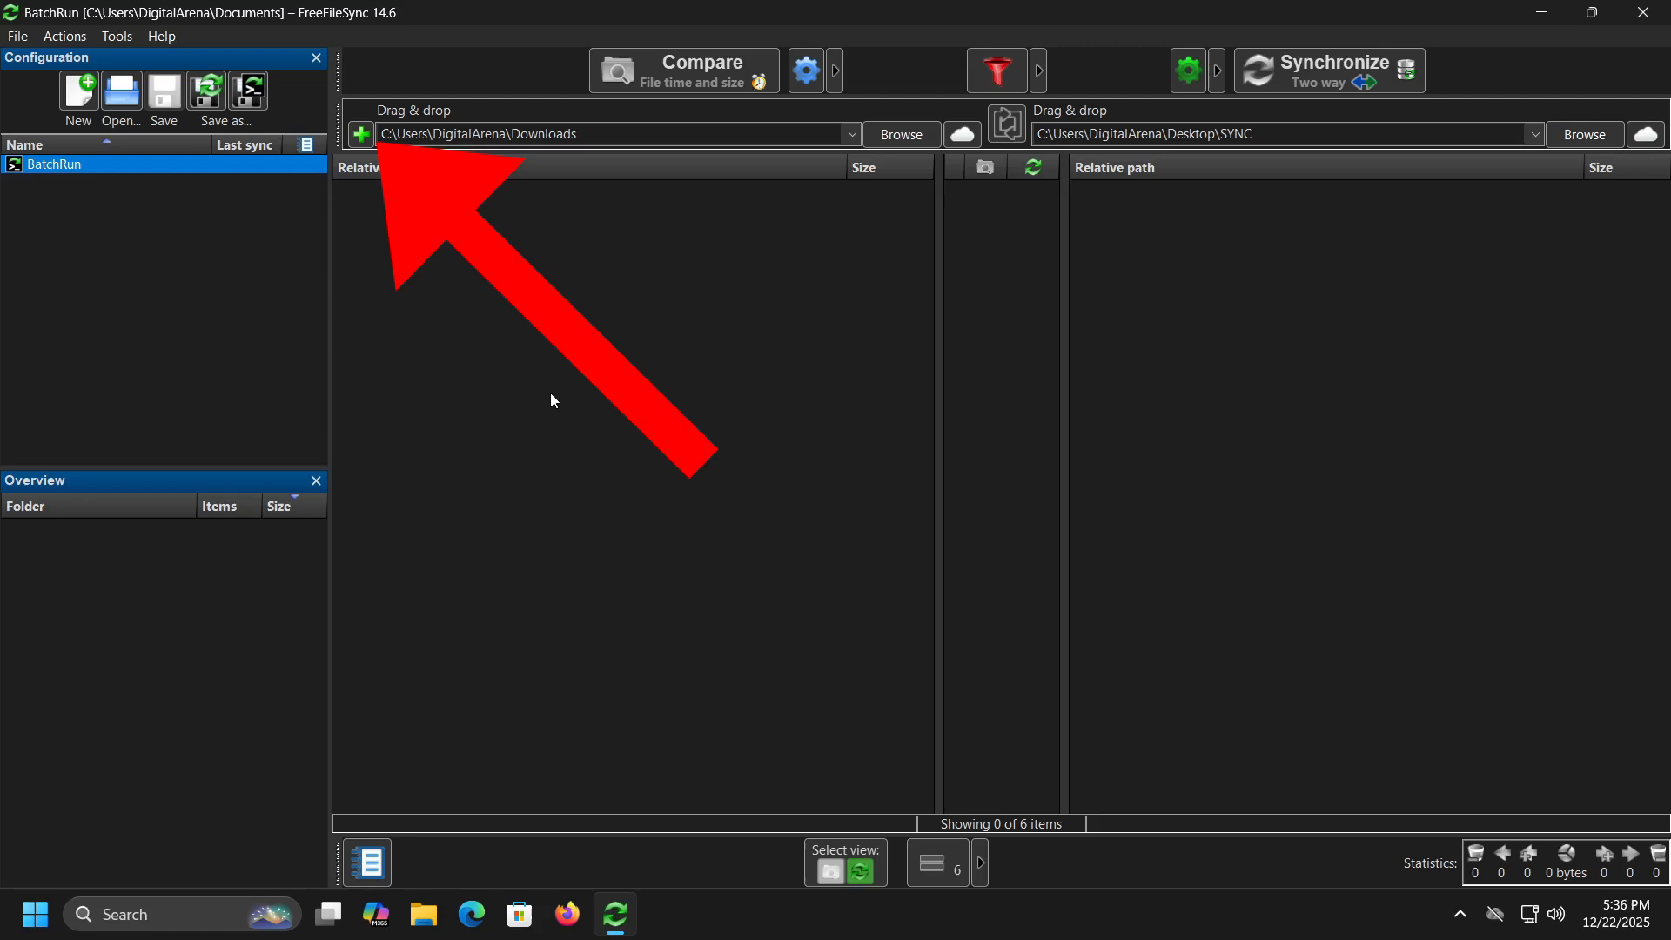
Add a folder pair to the BatchRun configuration in FreeFileSync with Documents as its source folder.
click(362, 135)
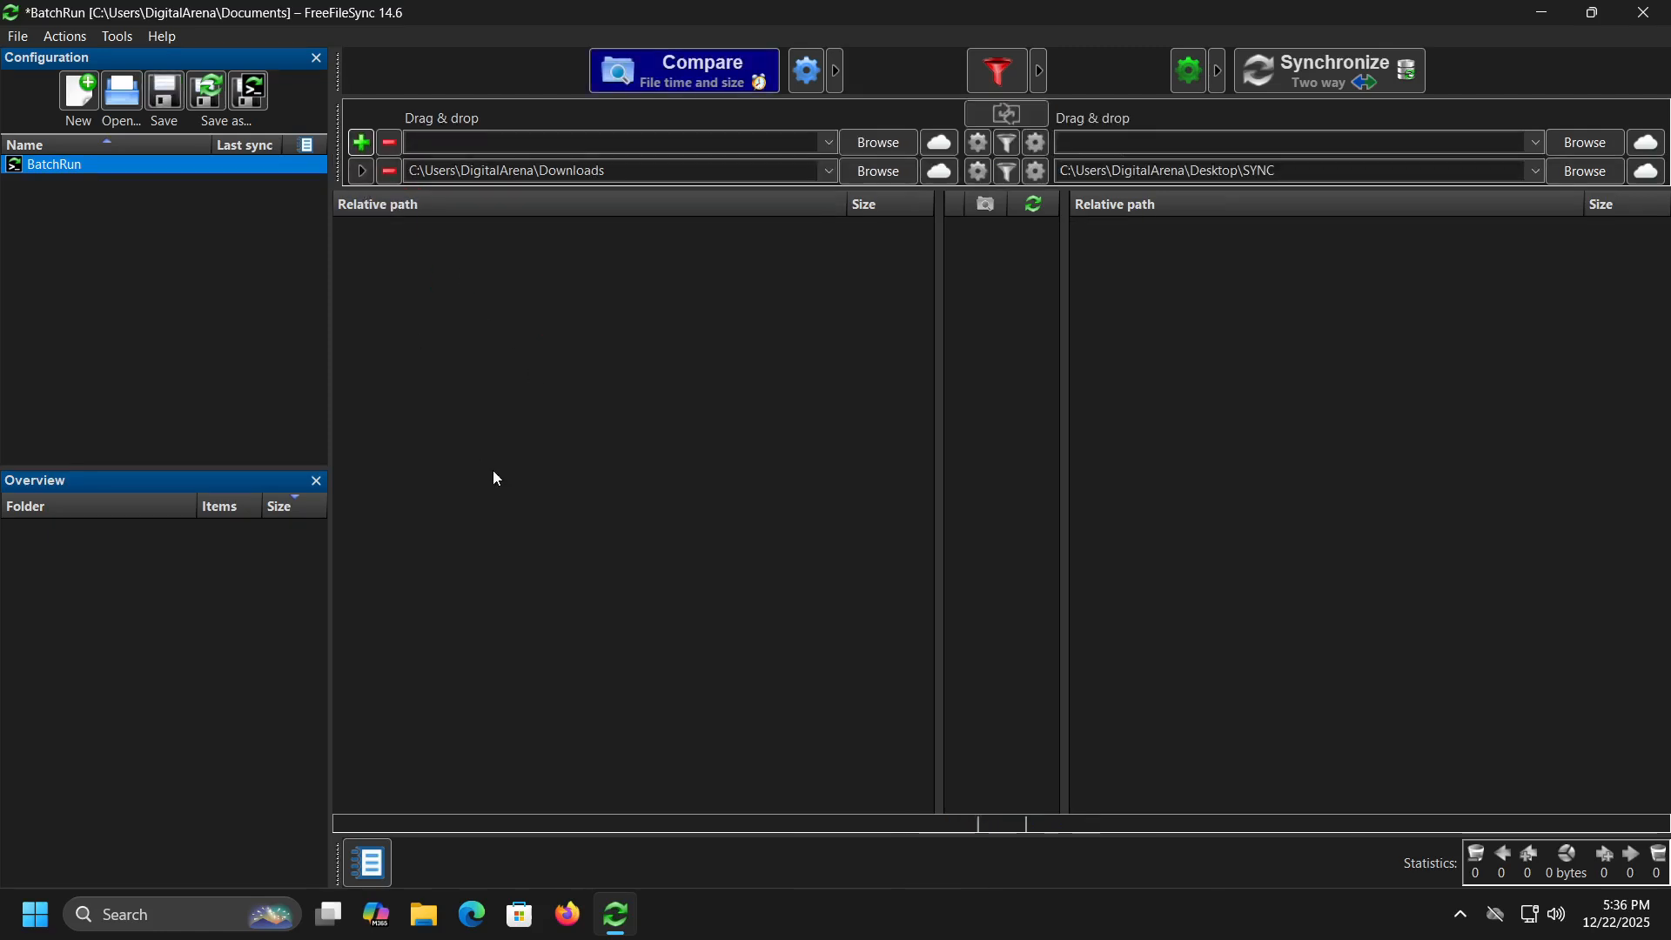
click(878, 144)
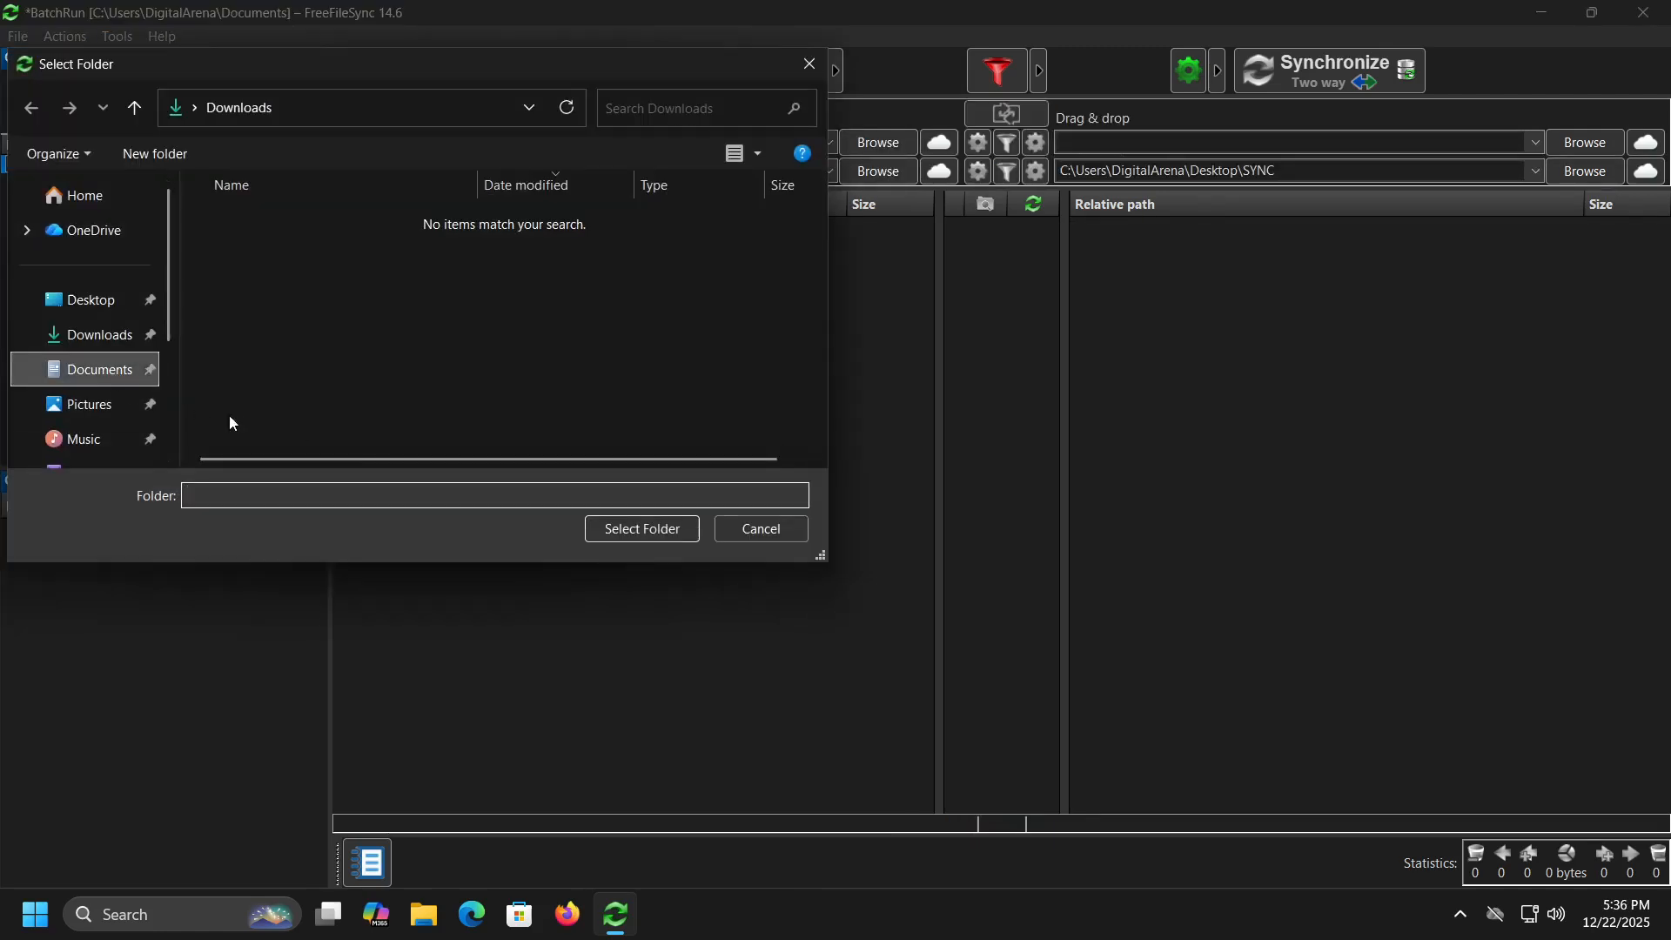
click(639, 530)
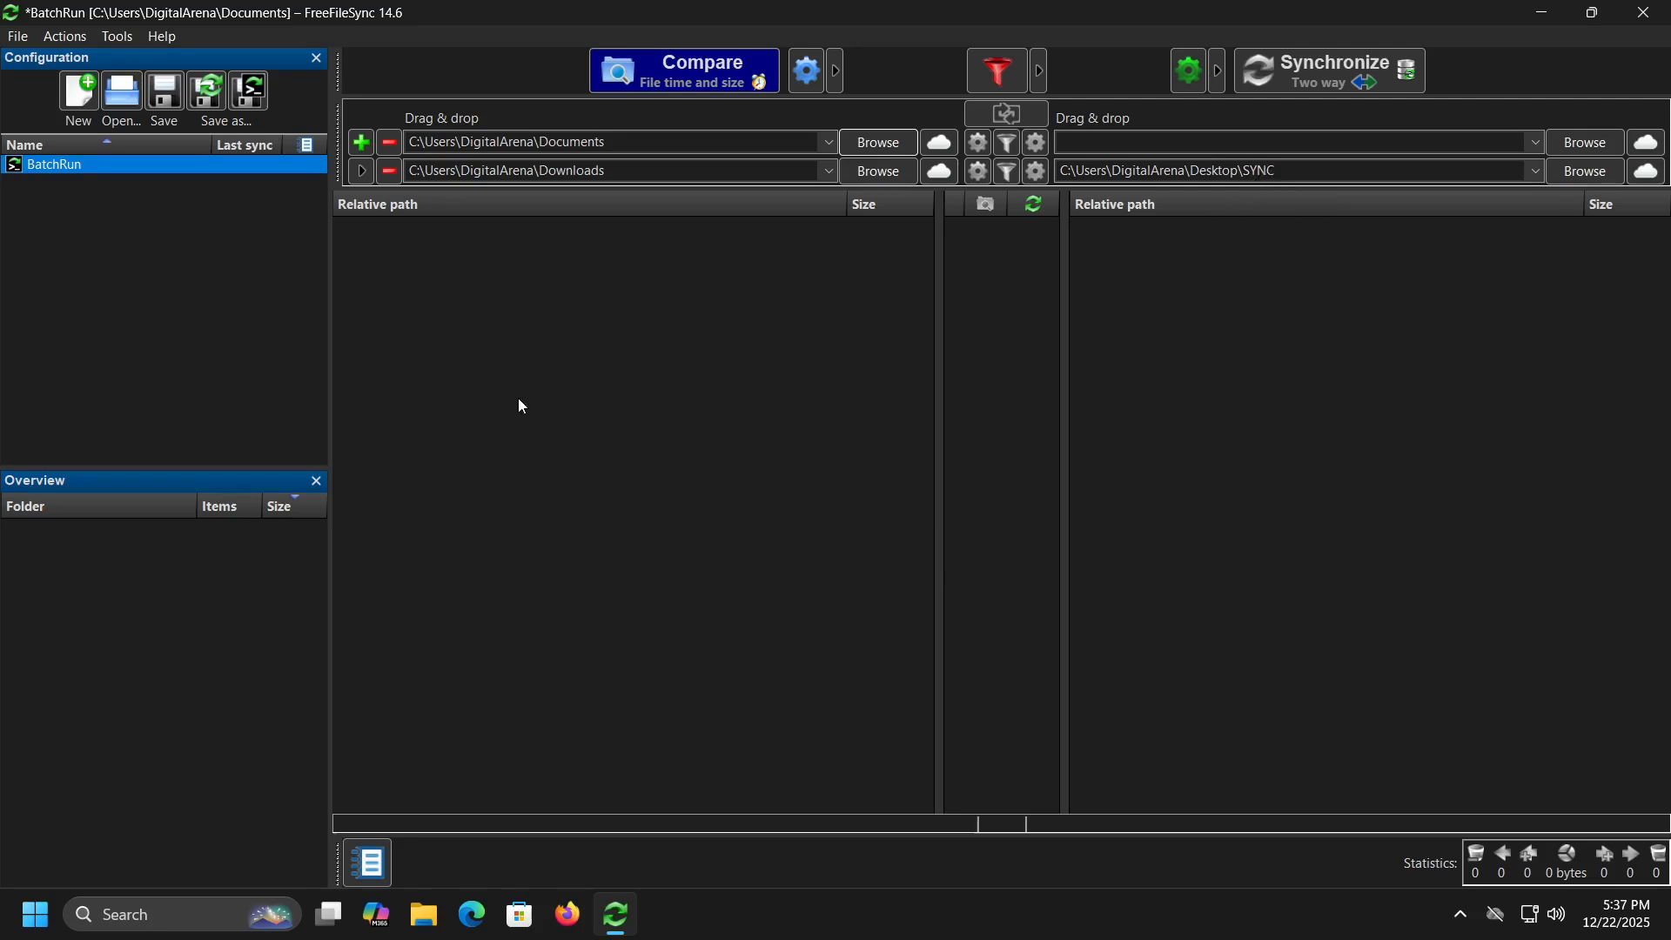
Add another folder pair with Pictures as its source folder.
click(361, 141)
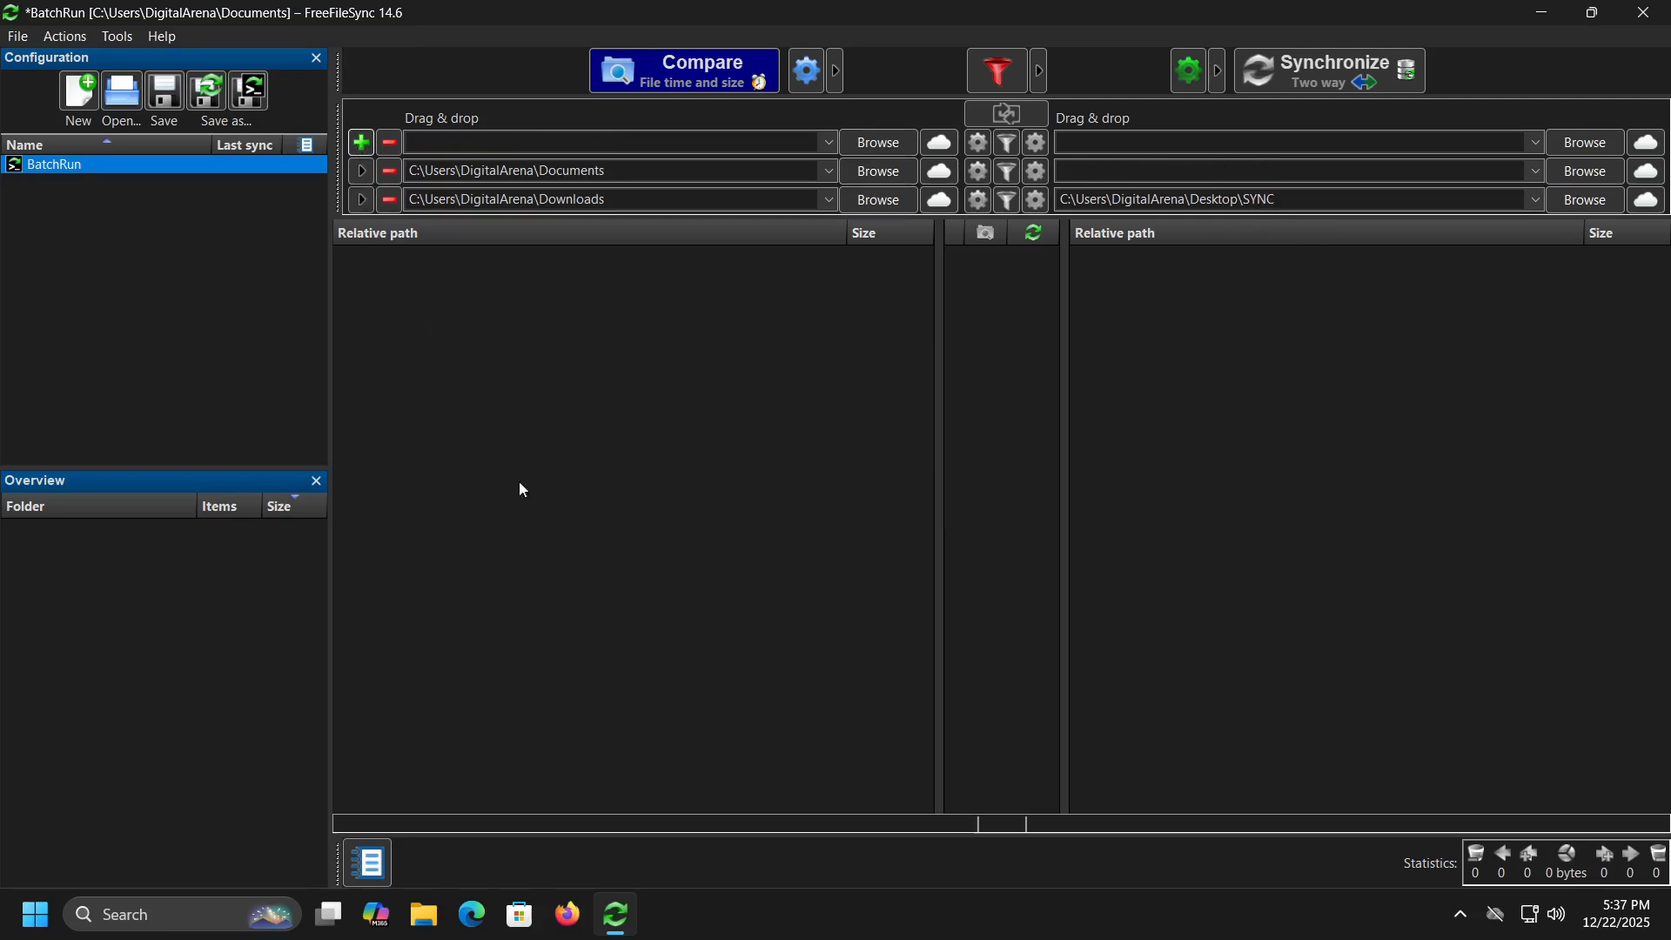
click(877, 143)
click(87, 419)
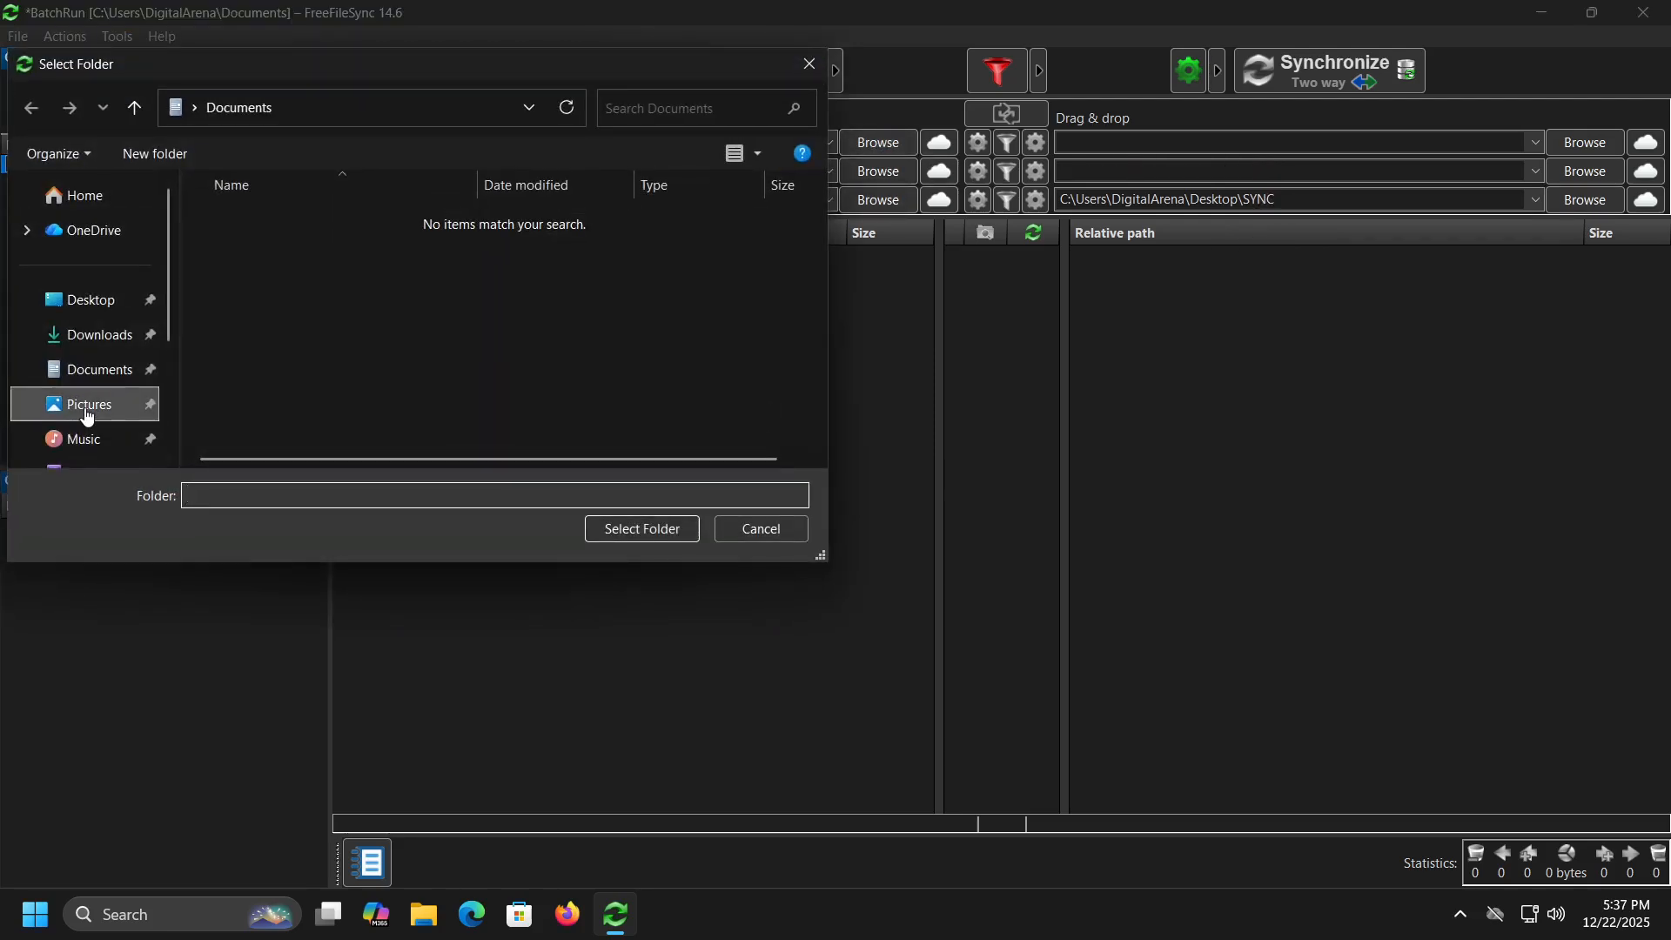
click(659, 524)
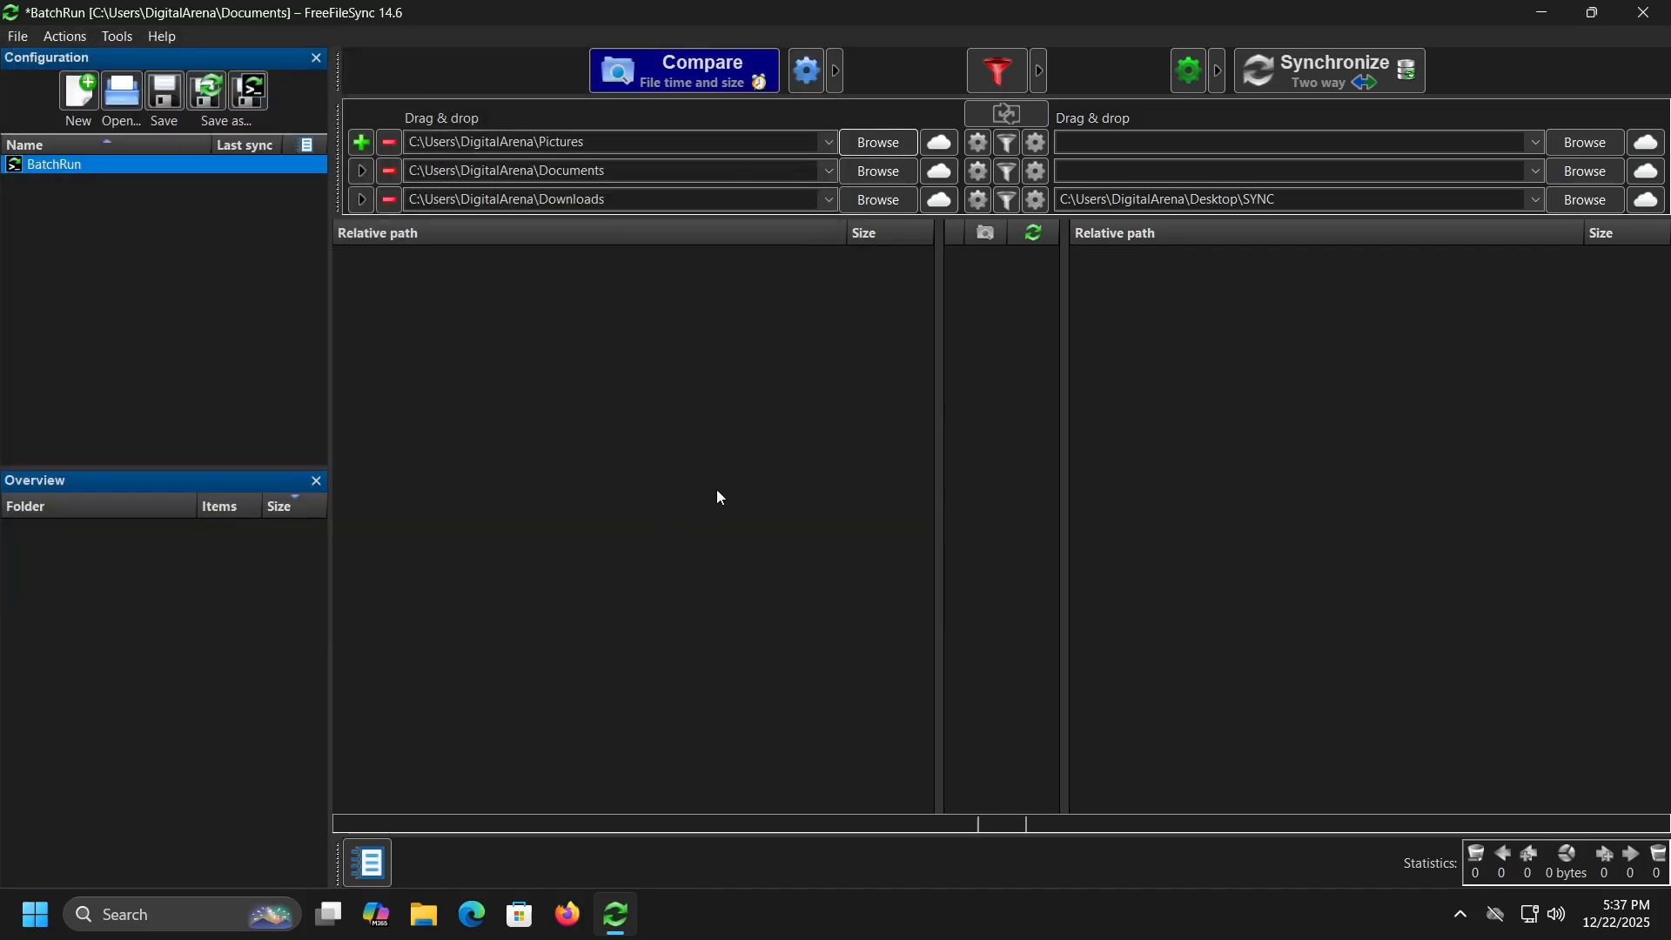
Set the desktop SYNC folder as the target folder of the Documents pair.
click(1585, 171)
click(86, 299)
click(284, 216)
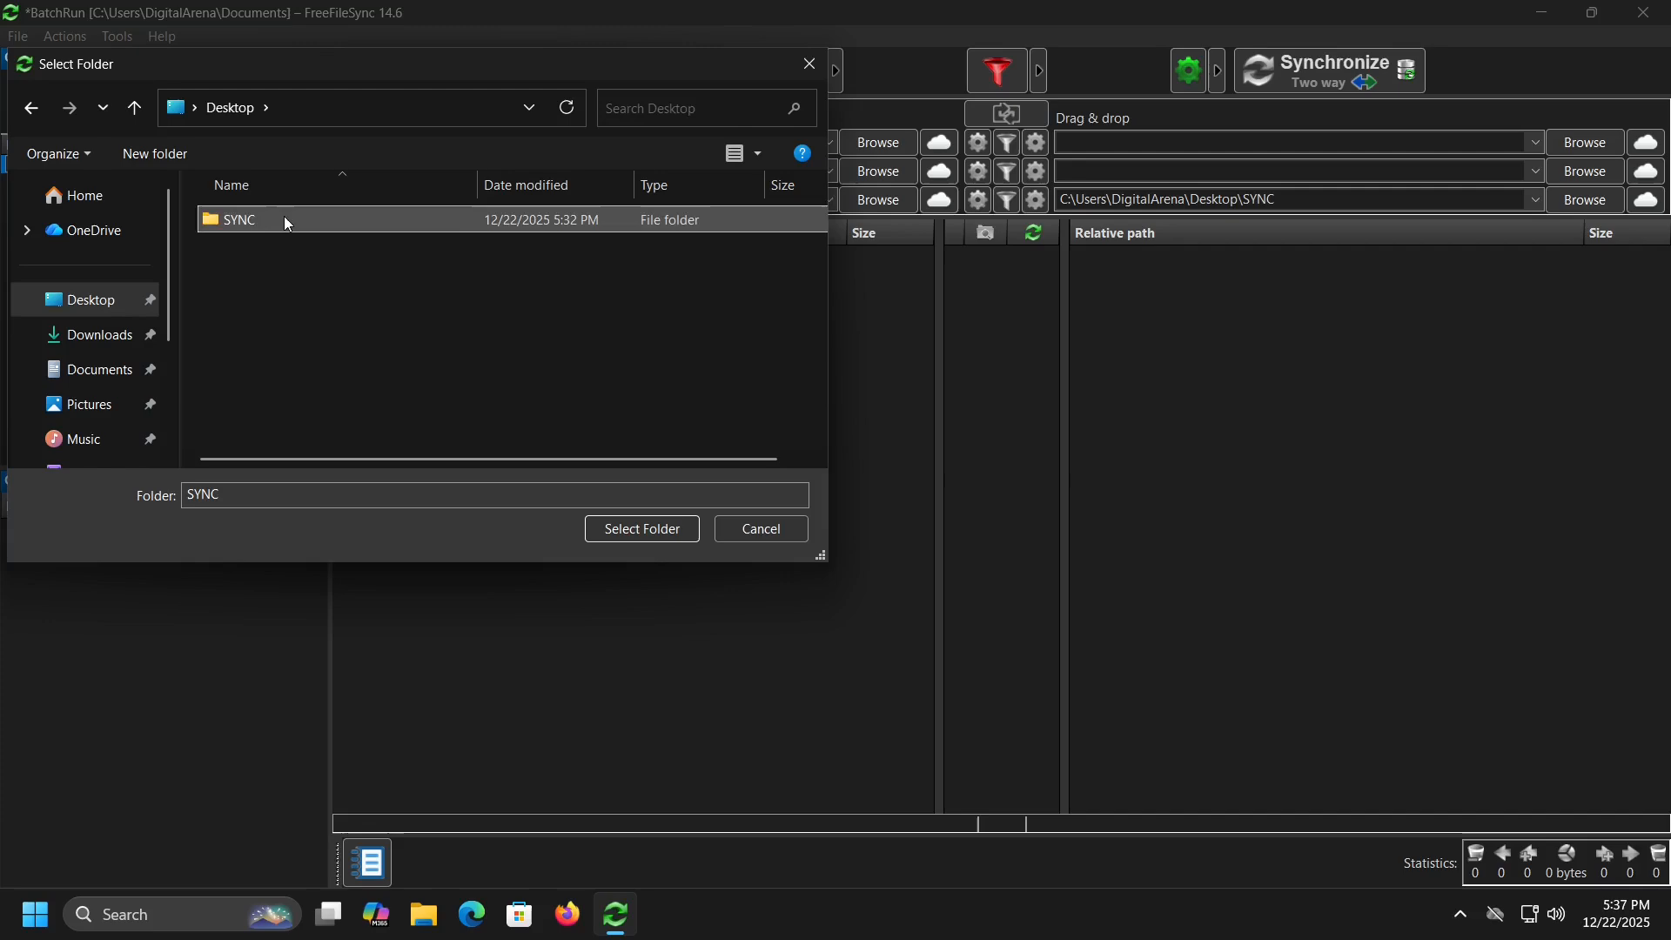
double_click(283, 216)
click(660, 524)
Set the desktop SYNC folder as the target folder of the Pictures pair.
click(1585, 142)
click(122, 334)
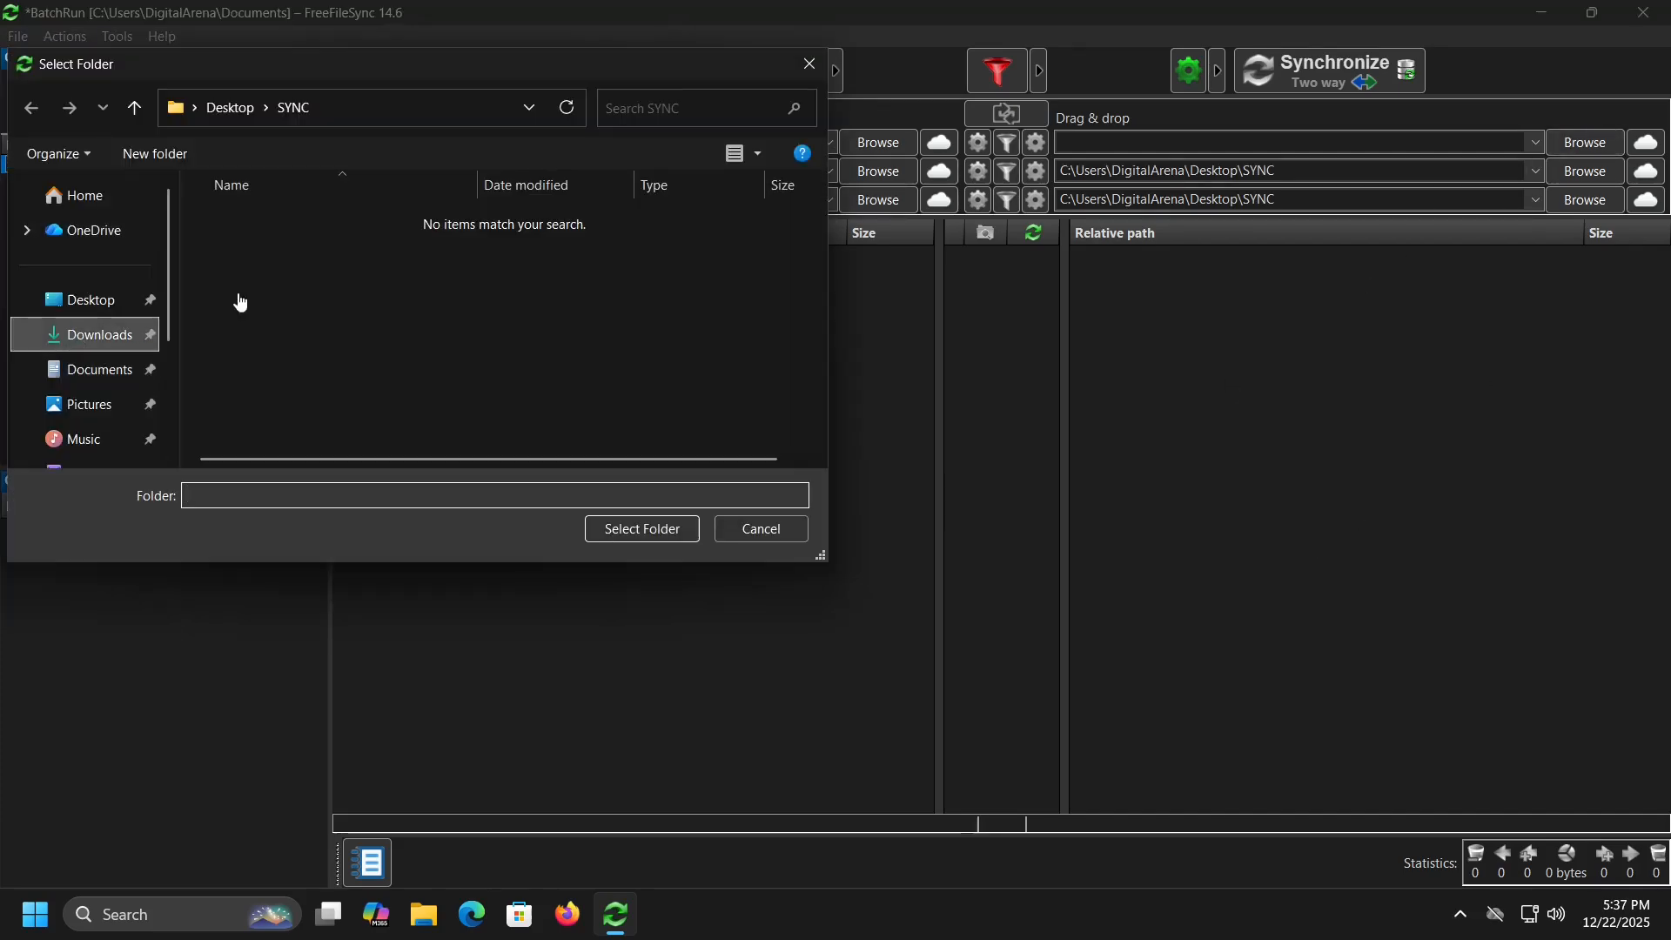
click(113, 297)
double_click(232, 219)
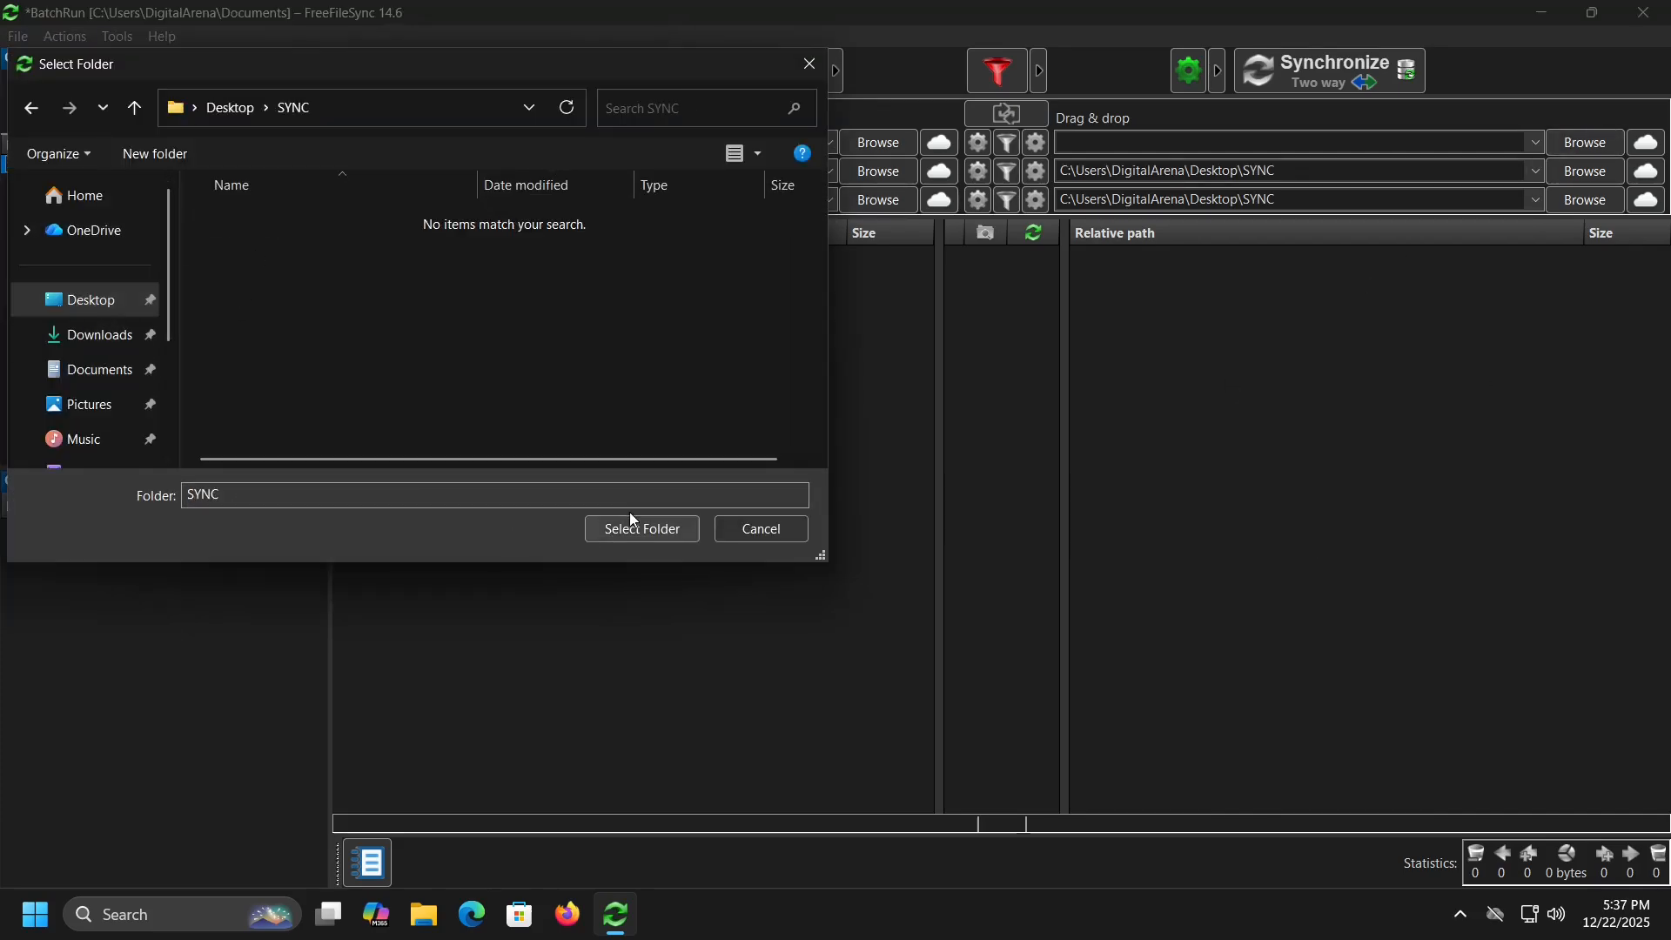
click(642, 527)
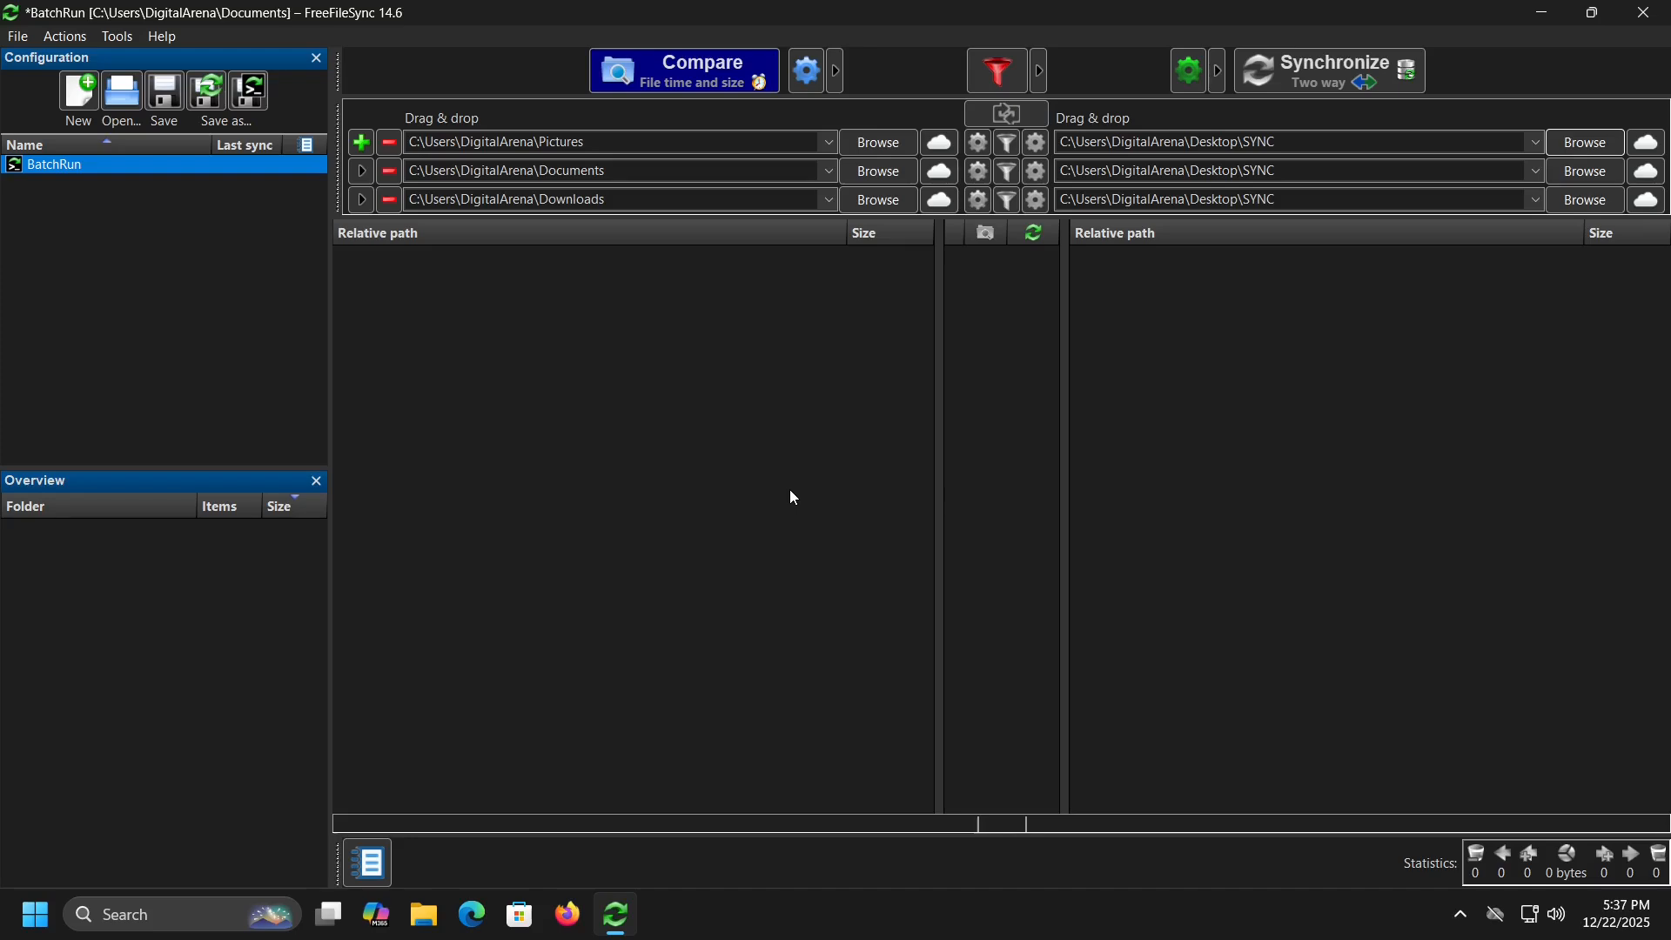
Compare the three folder pairs and set the synchronization variant for all folder pairs to Update.
click(696, 66)
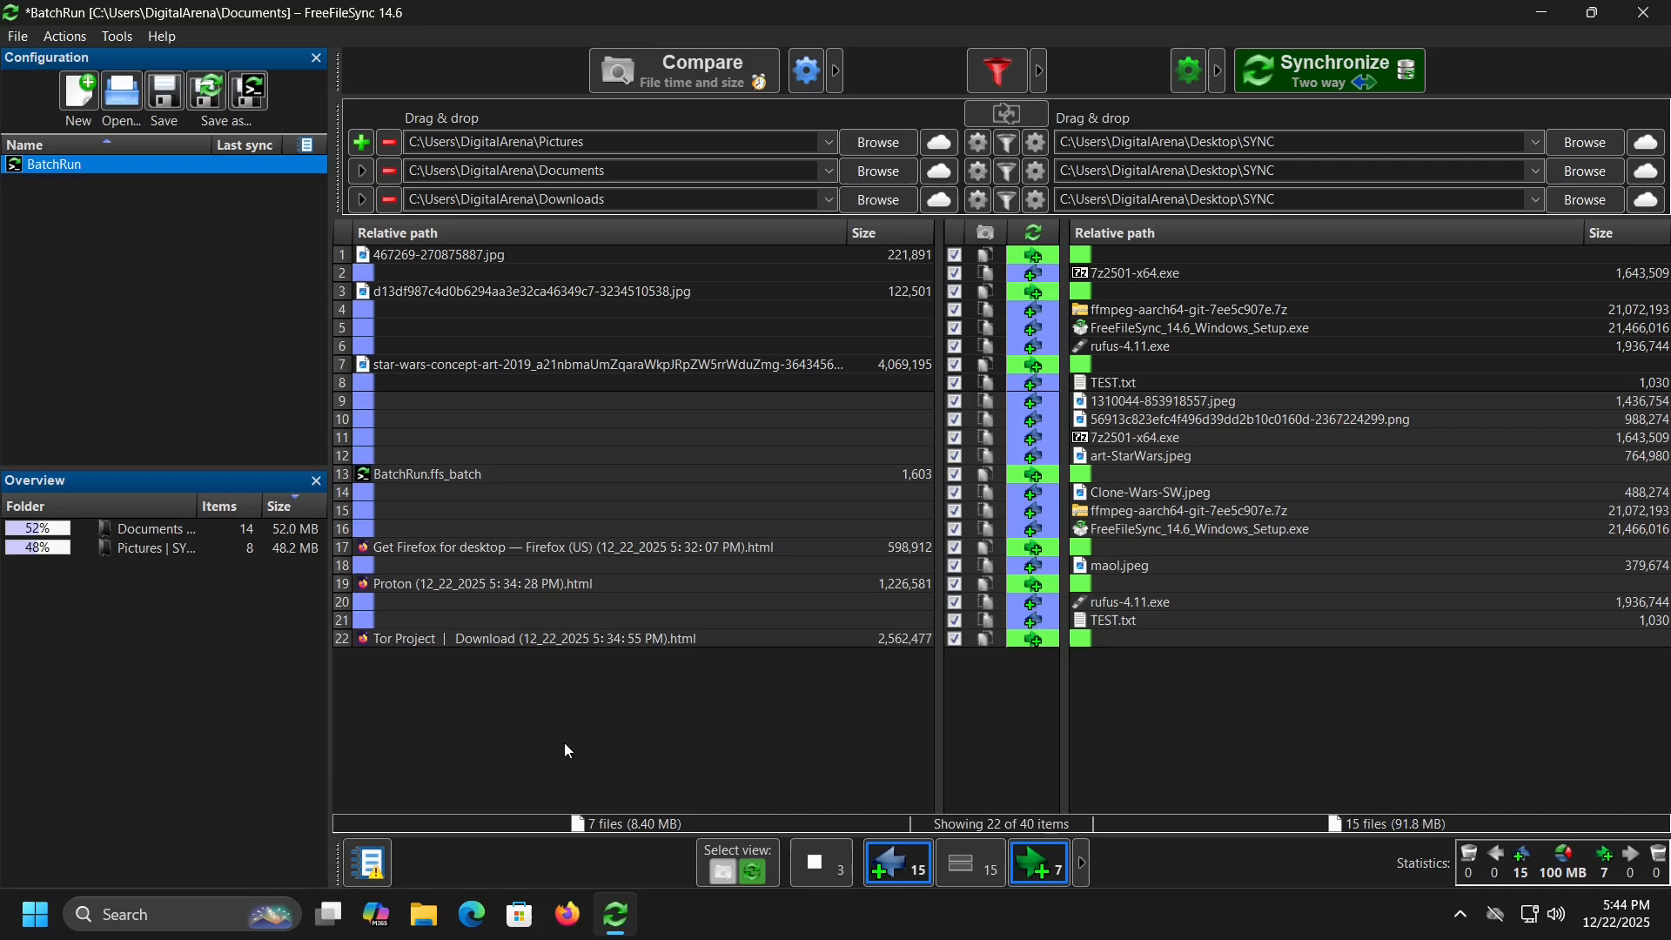
click(1190, 70)
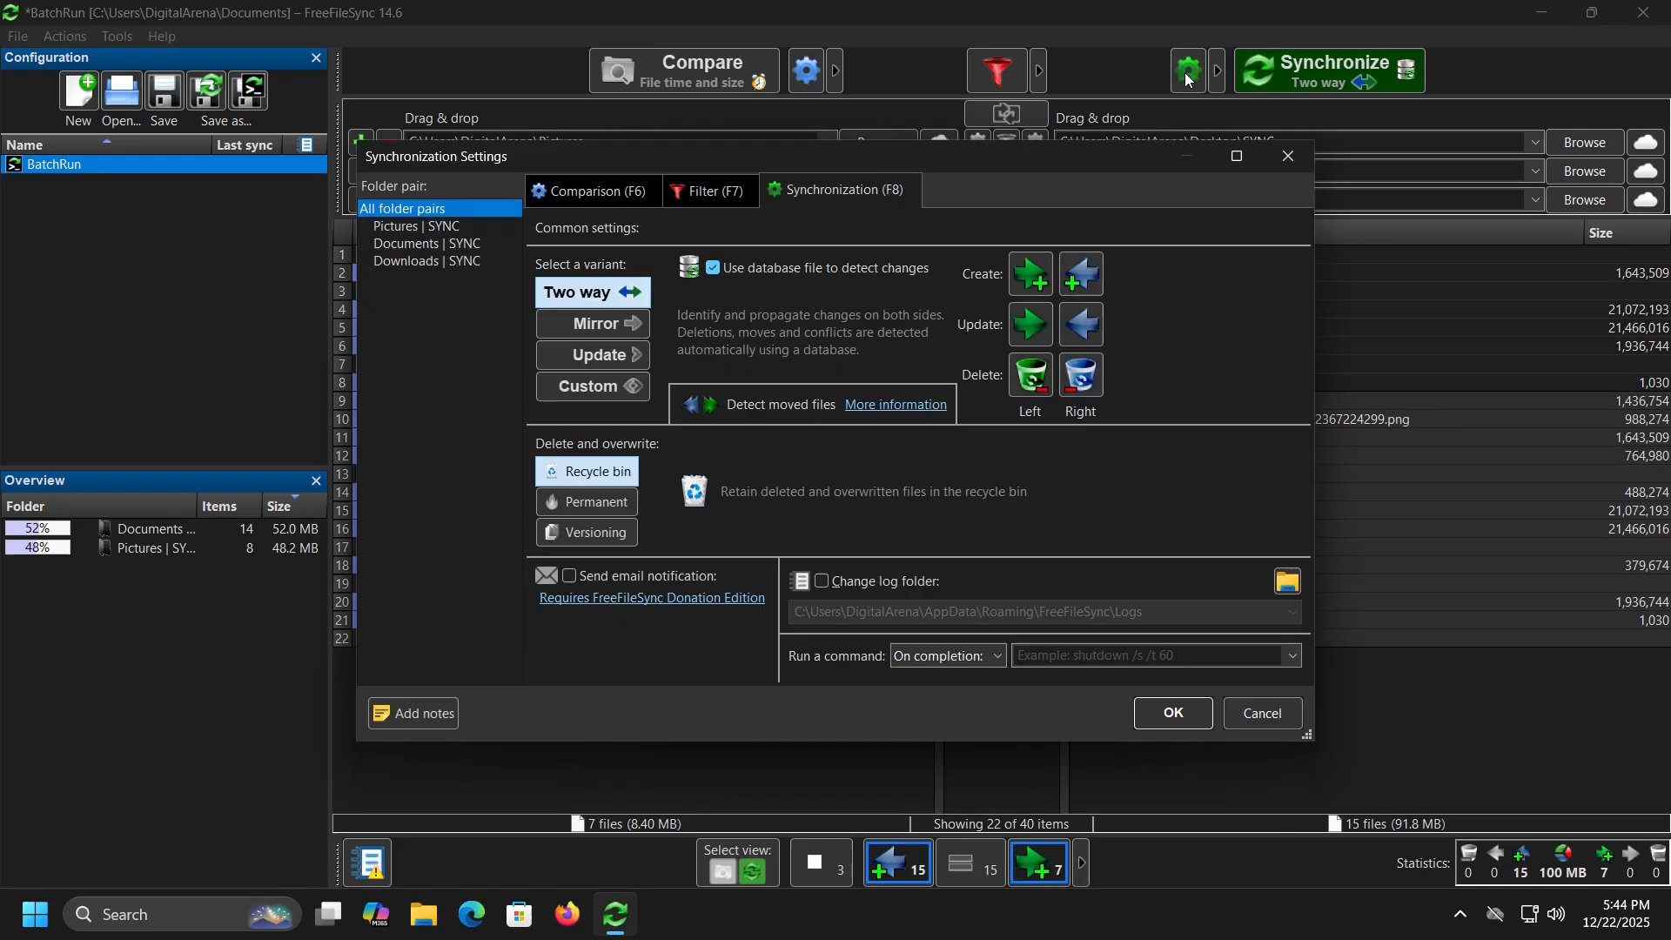
click(603, 354)
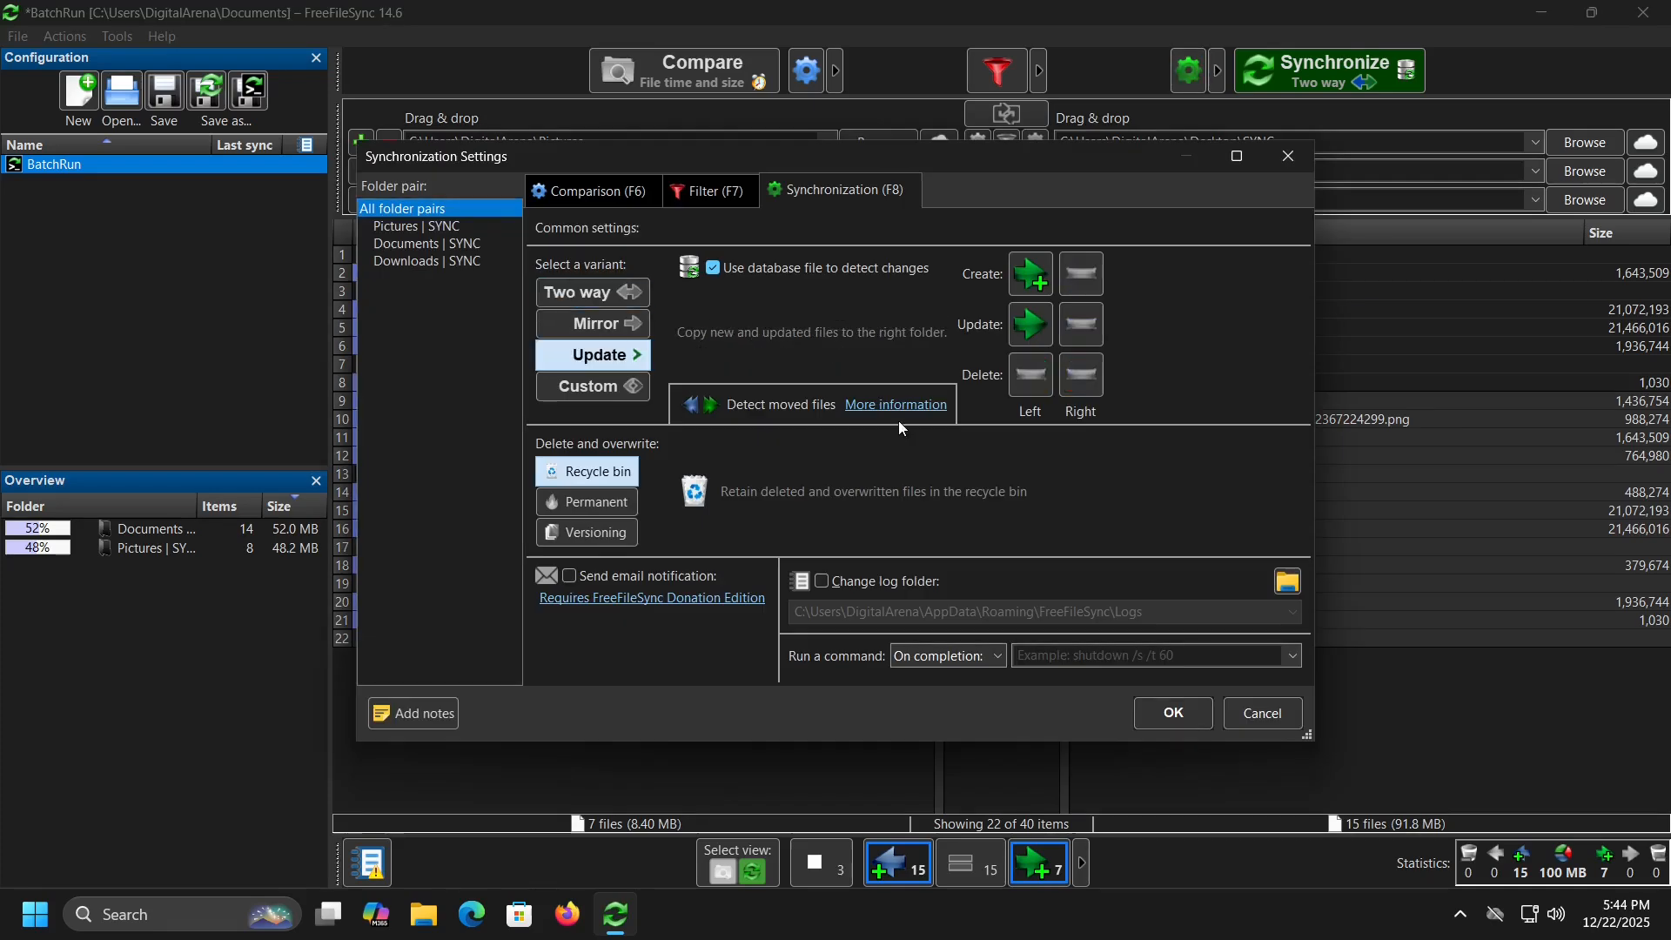
click(1184, 728)
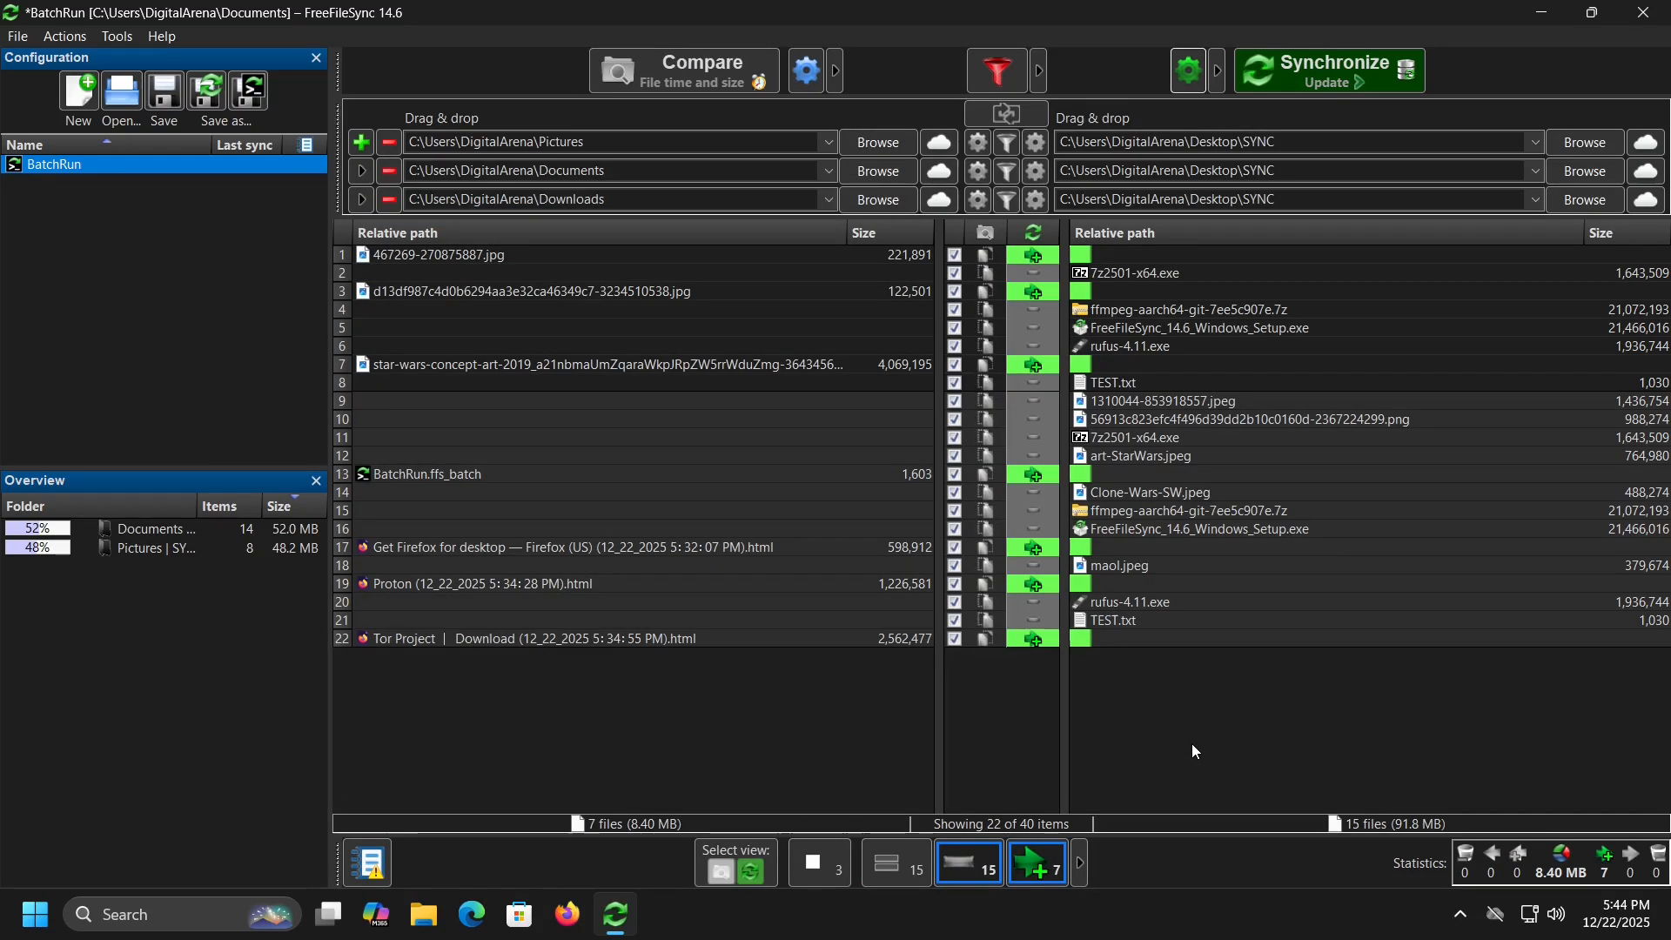
Synchronize all folder pairs with the Update variant and close the completion report.
click(1331, 70)
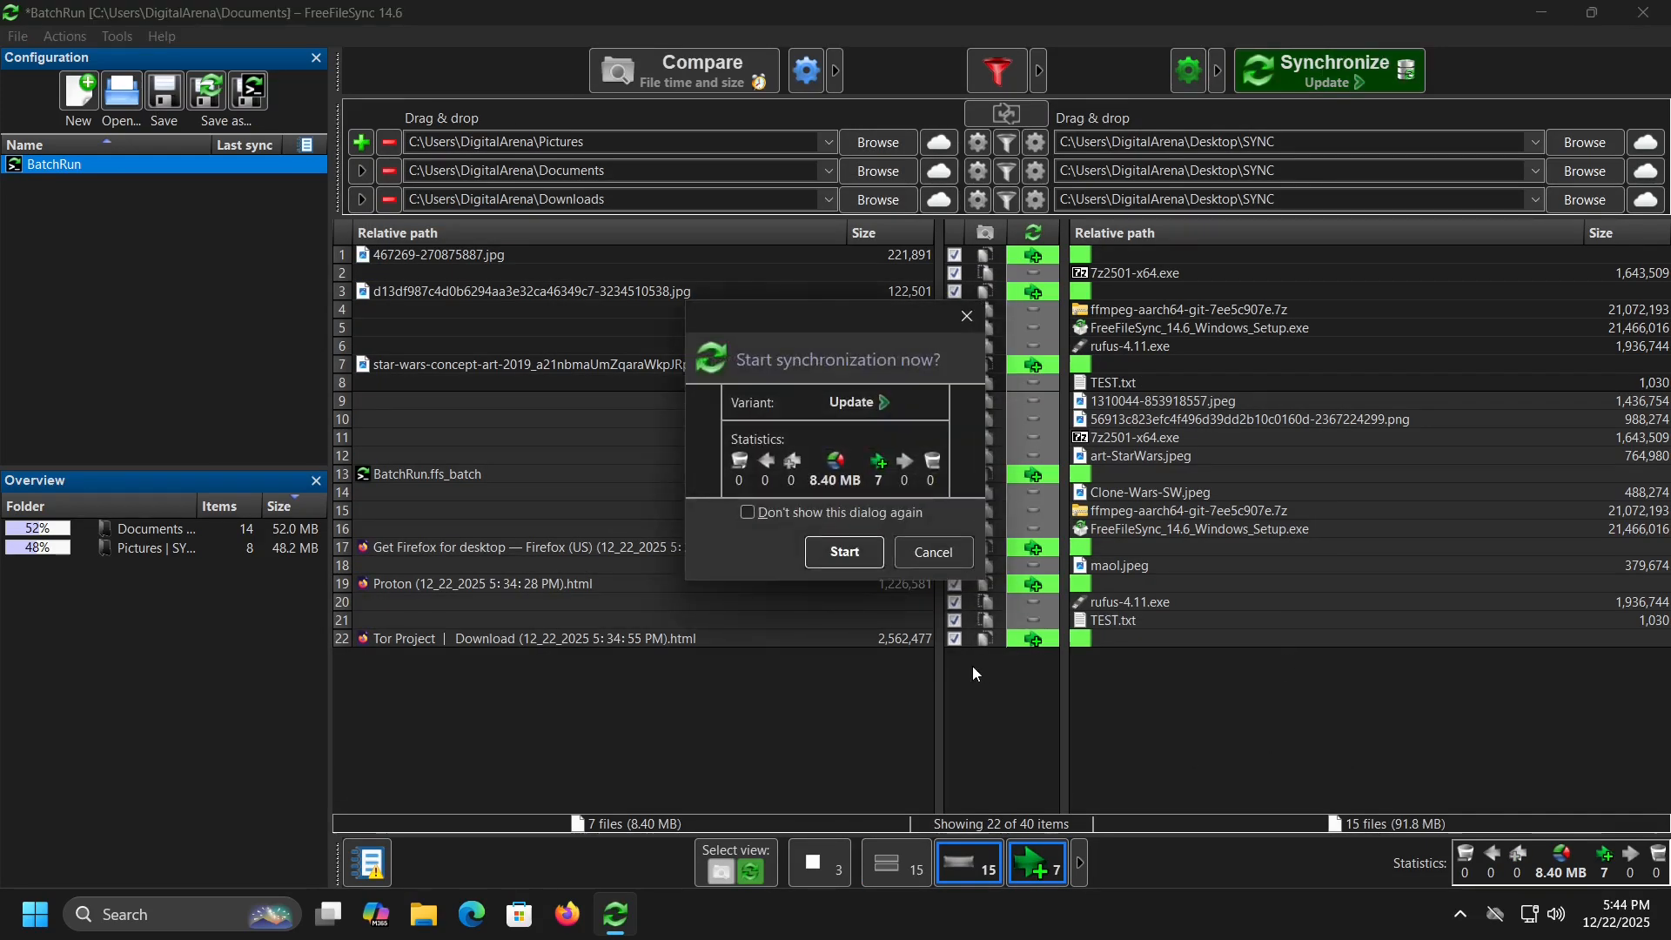
click(848, 553)
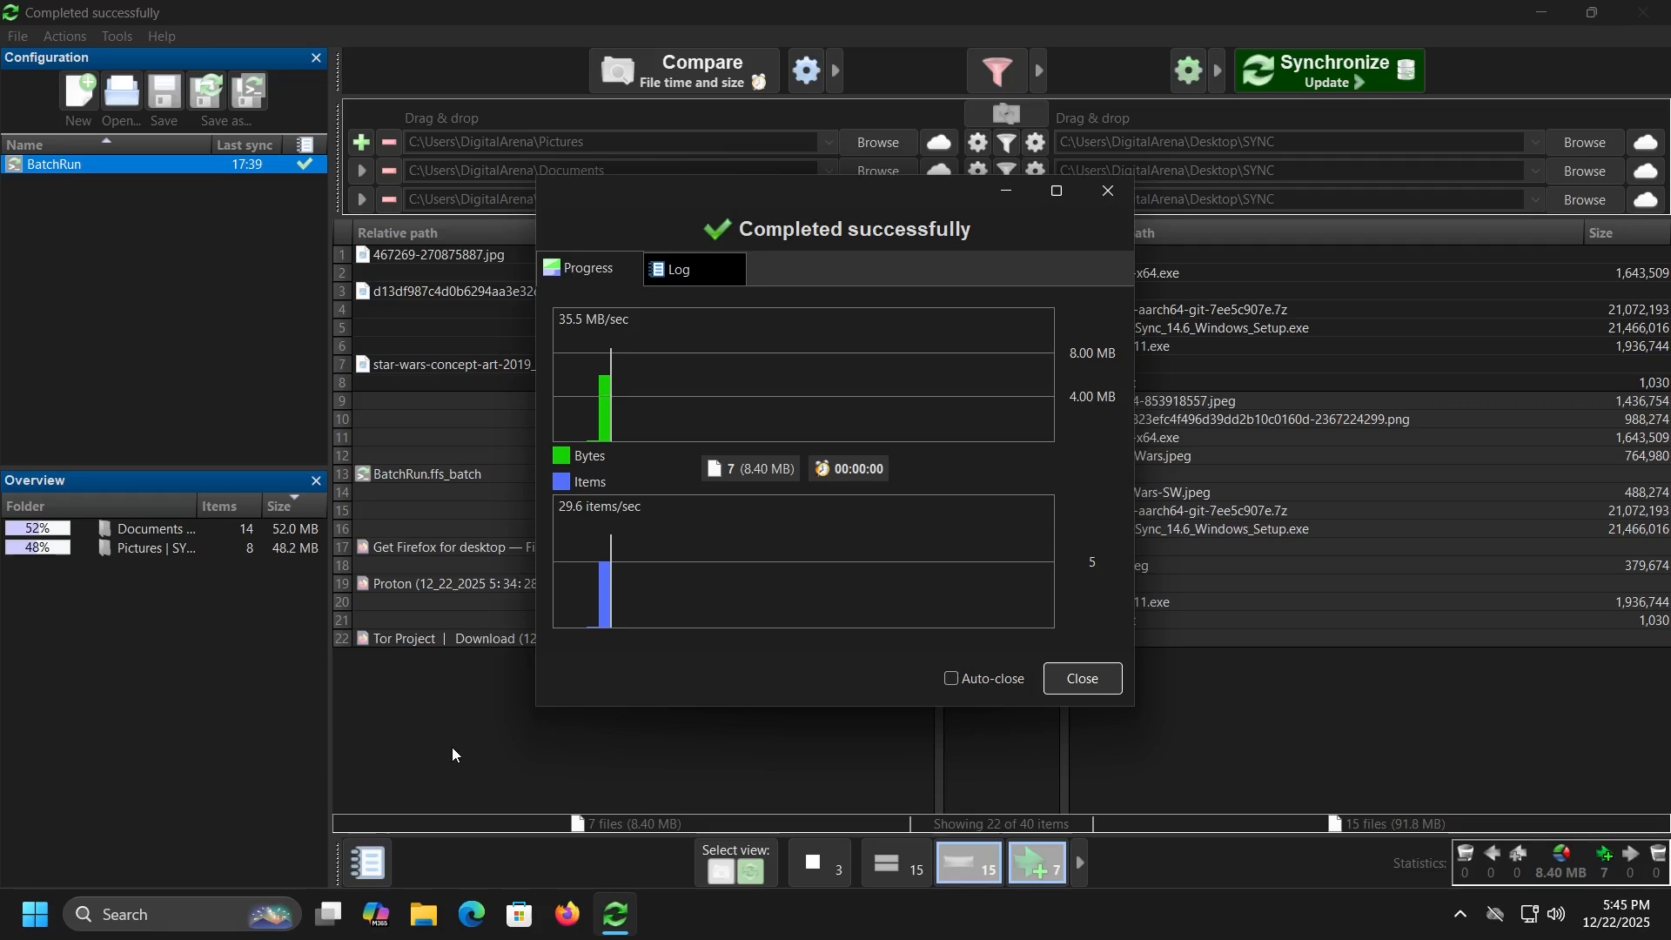
click(1103, 686)
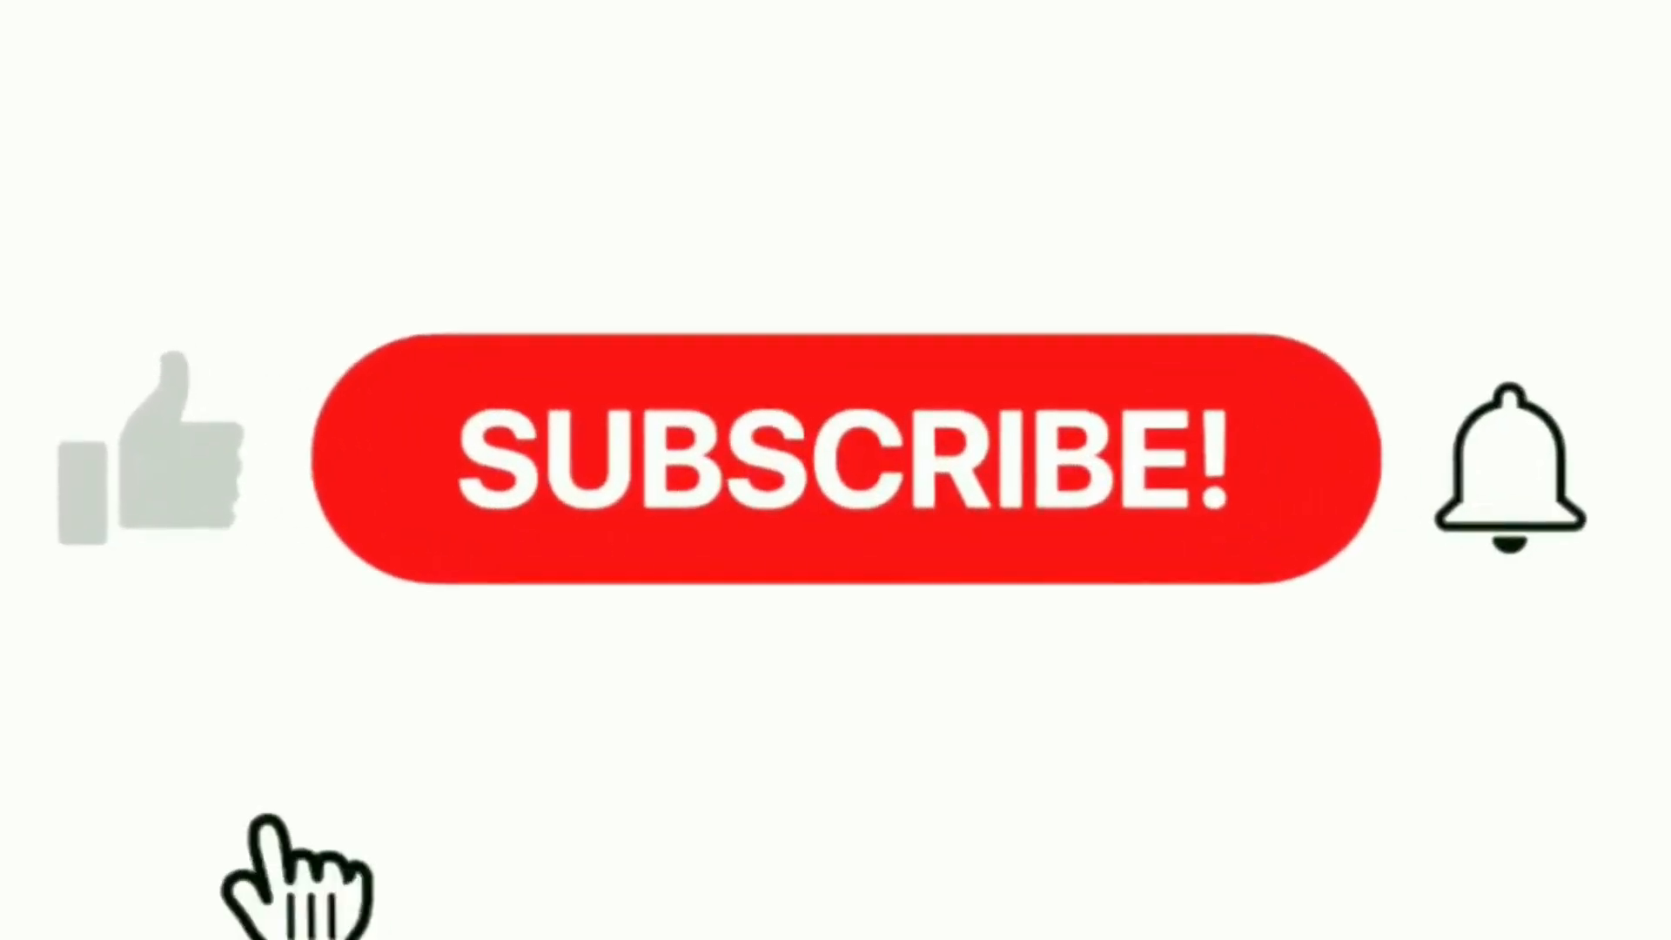